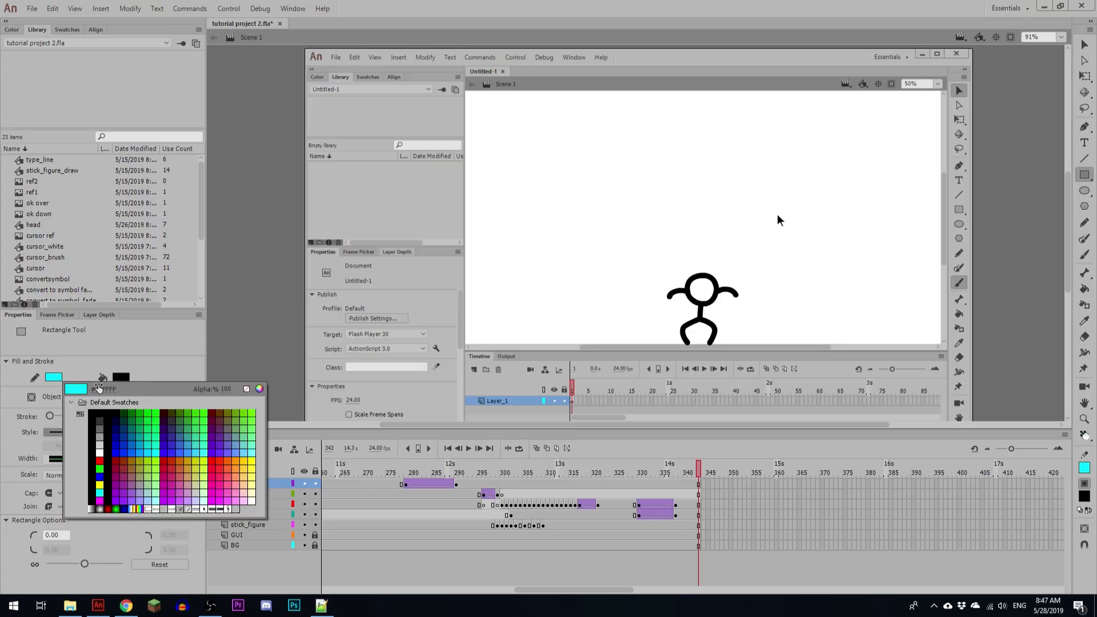
# Step: Remove the Rectangle tool's stroke colour, then narrow the side panels and move the playhead to frame 308
pyautogui.click(250, 390)
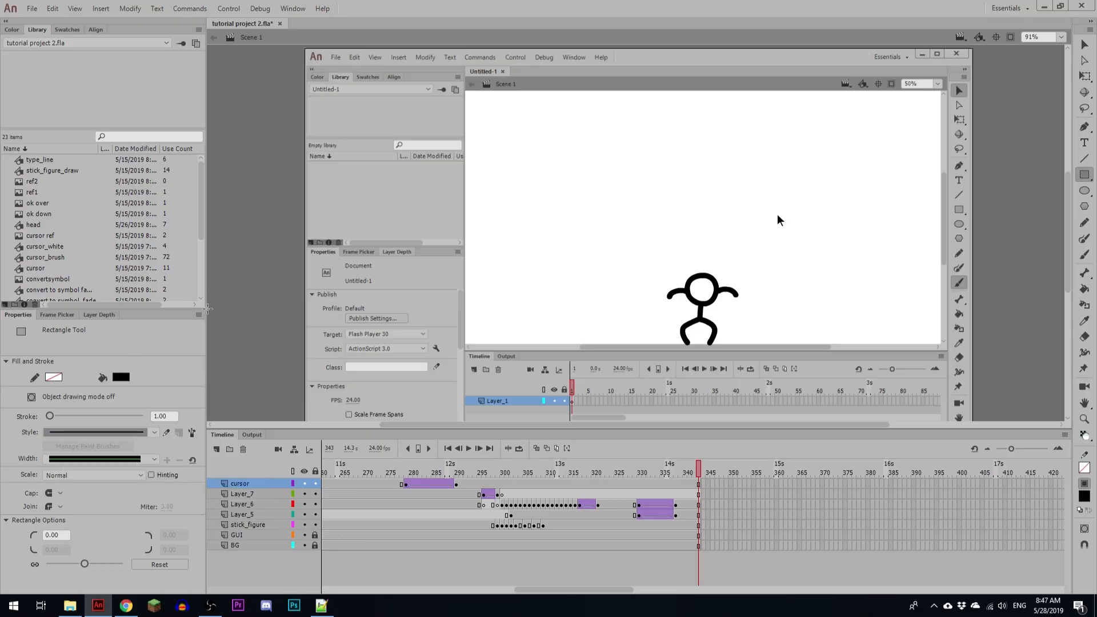
pyautogui.moveTo(207, 383); pyautogui.dragTo(173, 383)
pyautogui.moveTo(450, 471); pyautogui.dragTo(505, 472)
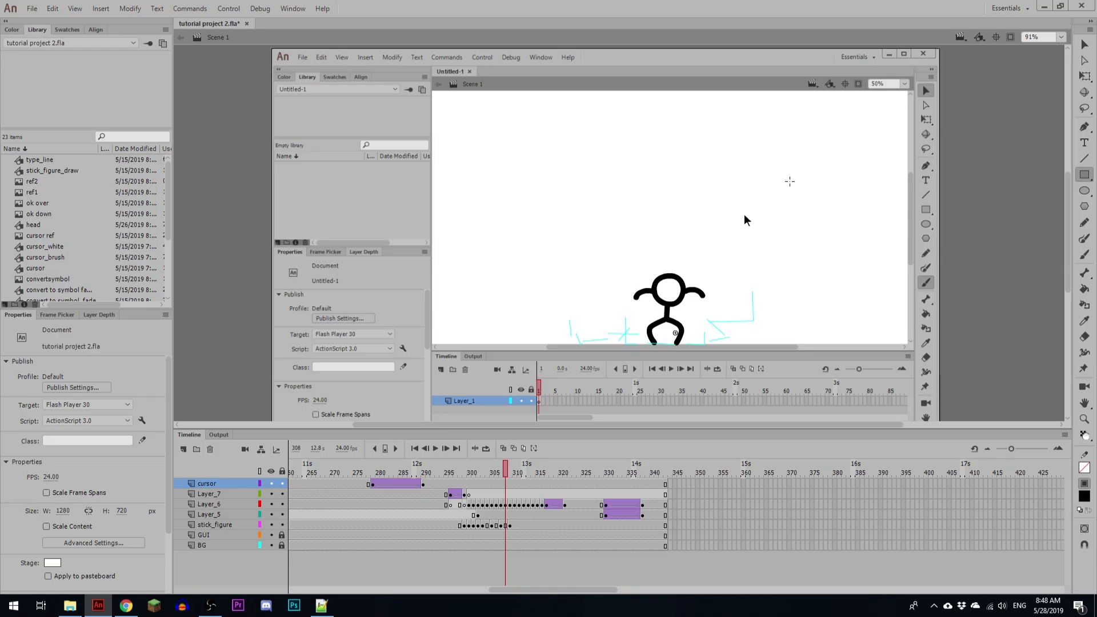
# Step: Capture a small screenshot area around the crosshair cursor on the stage
pyautogui.press('Print')
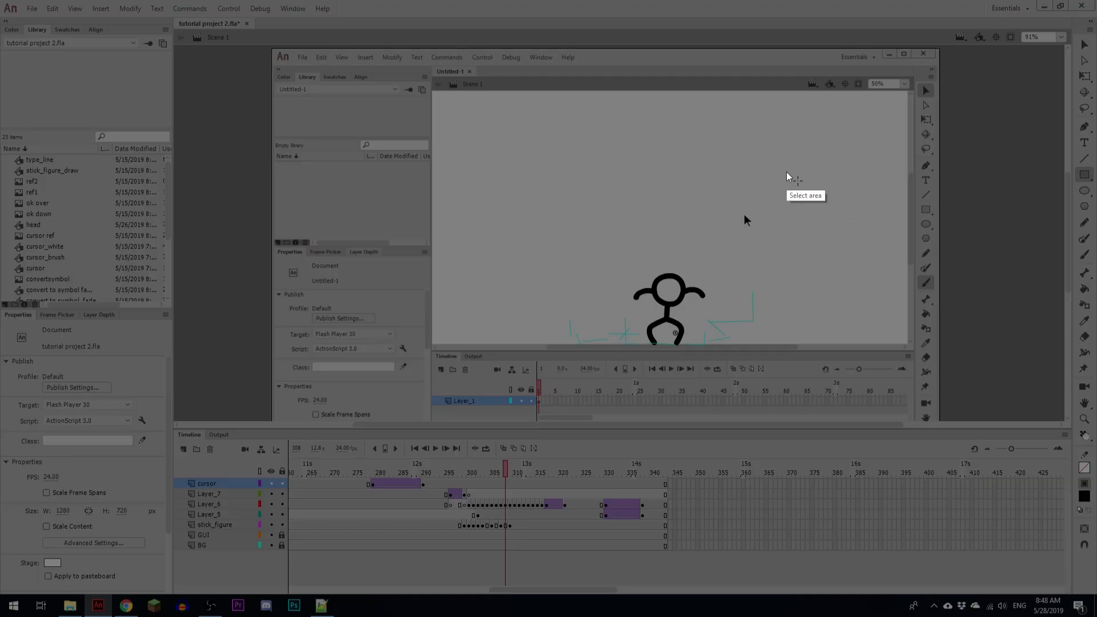
pyautogui.moveTo(787, 168); pyautogui.dragTo(810, 194)
pyautogui.press('Escape')
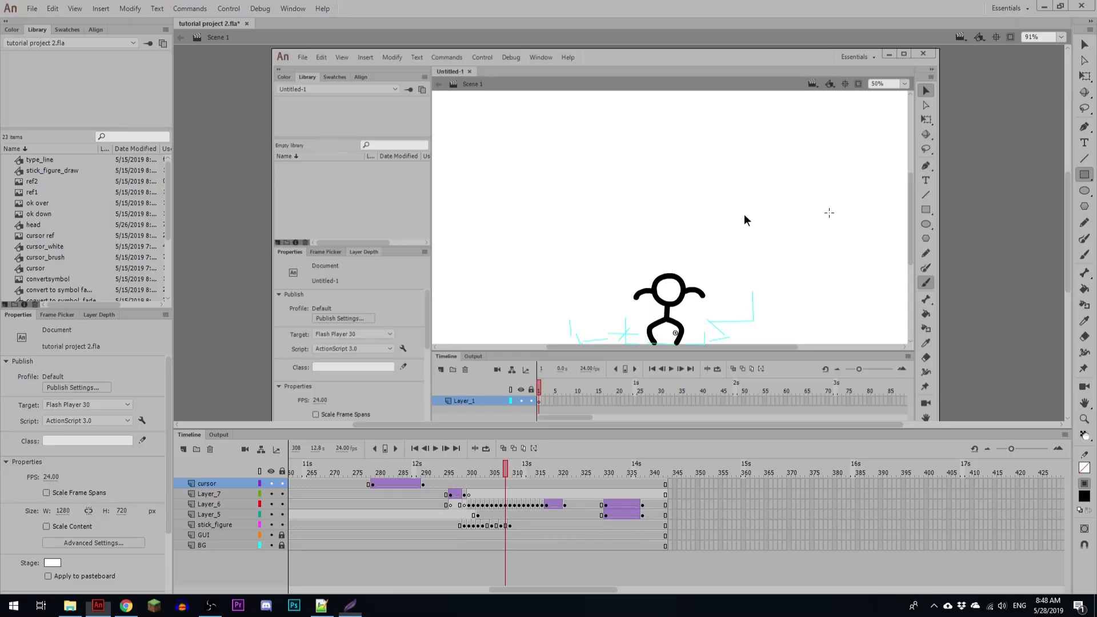
# Step: Create a new graphic symbol named cursor_rectangle
pyautogui.click(501, 483)
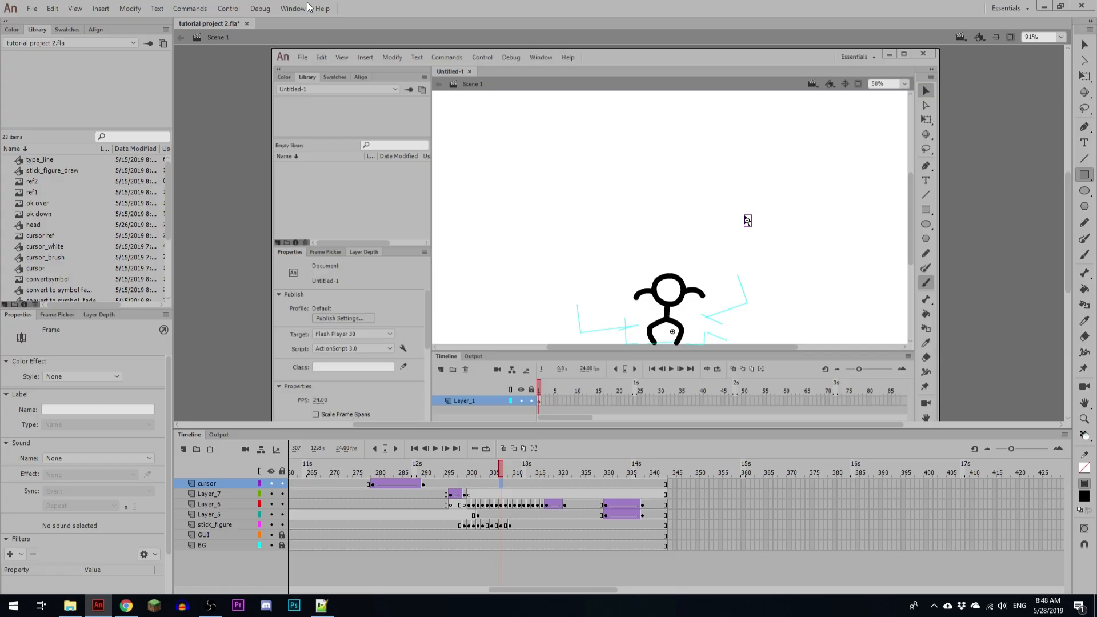
pyautogui.click(103, 8)
pyautogui.click(120, 21)
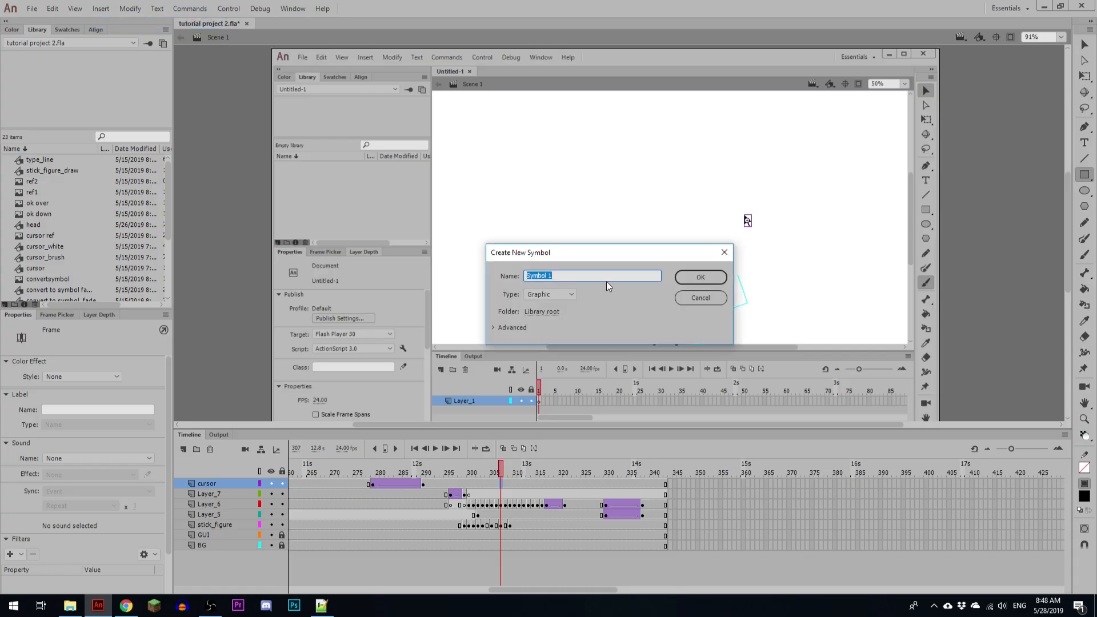
pyautogui.write('cursor_rectangle')
pyautogui.press('Return')
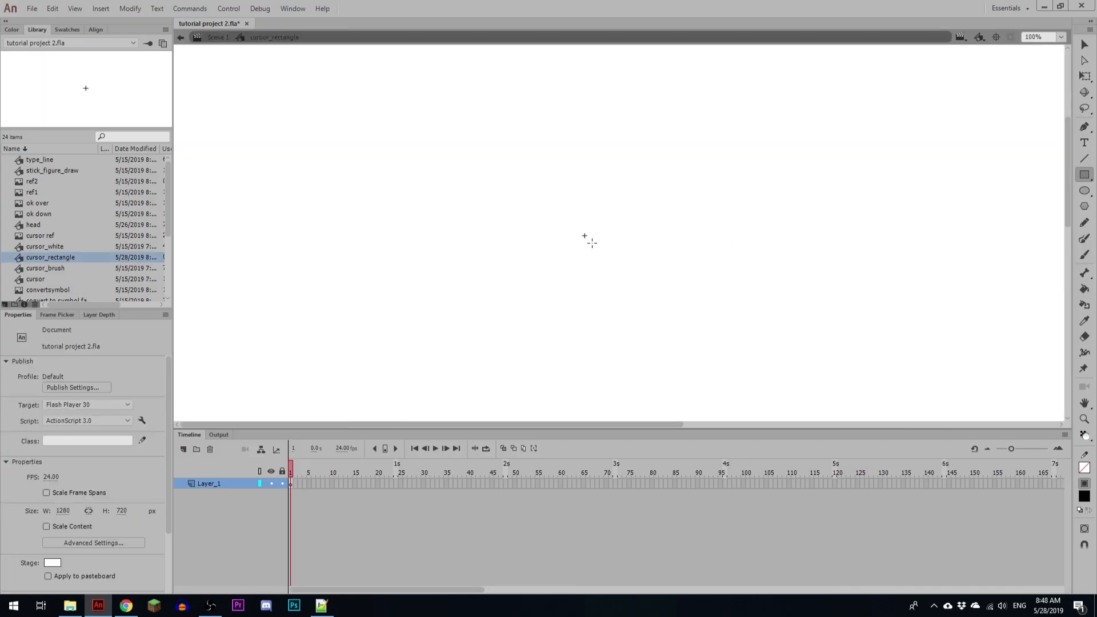
# Step: Place the captured crosshair bitmap in the symbol and centre it exactly on the registration point
pyautogui.press('v')
pyautogui.moveTo(626, 245); pyautogui.dragTo(589, 244)
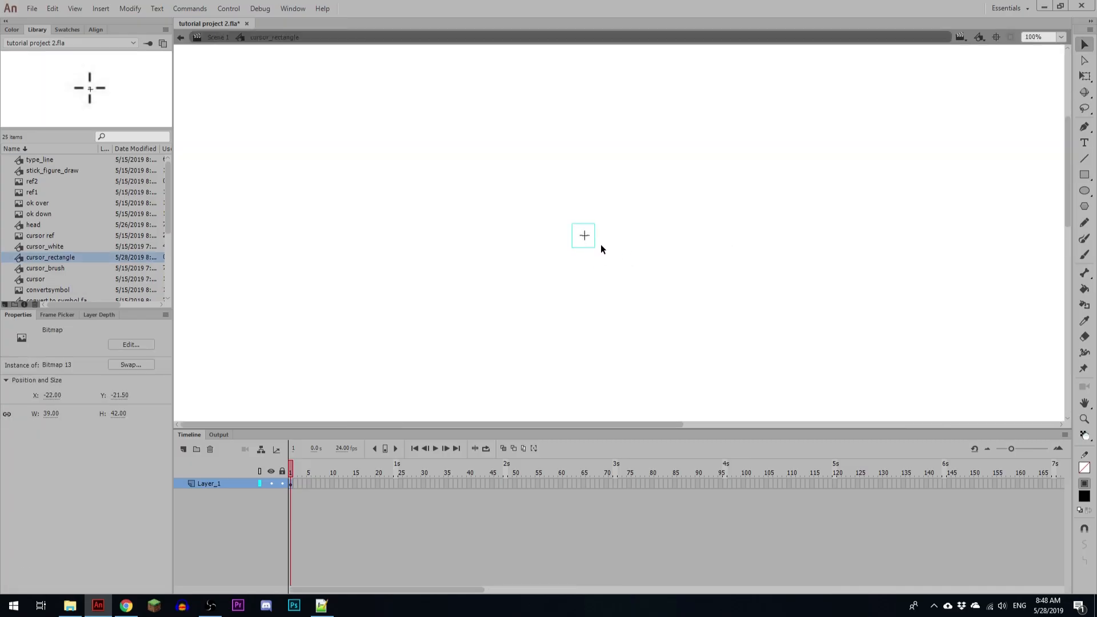
pyautogui.hotkey('ctrl', '=')
pyautogui.hotkey('ctrl', '=')
pyautogui.hotkey('ctrl', '=')
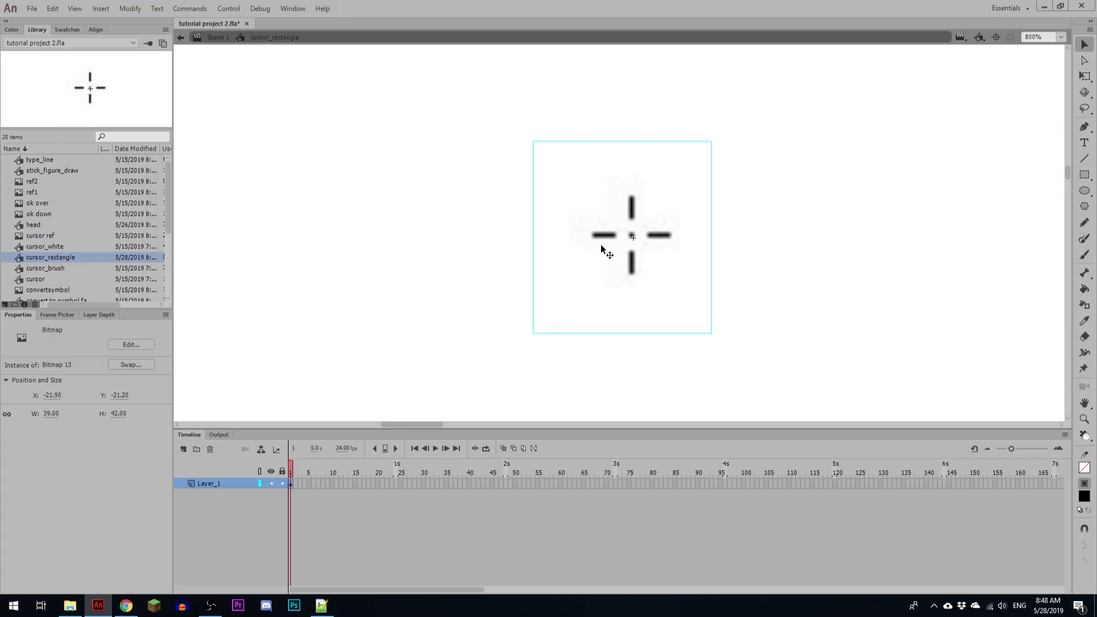
pyautogui.press('Down')
pyautogui.press('Right')
pyautogui.press('Down')
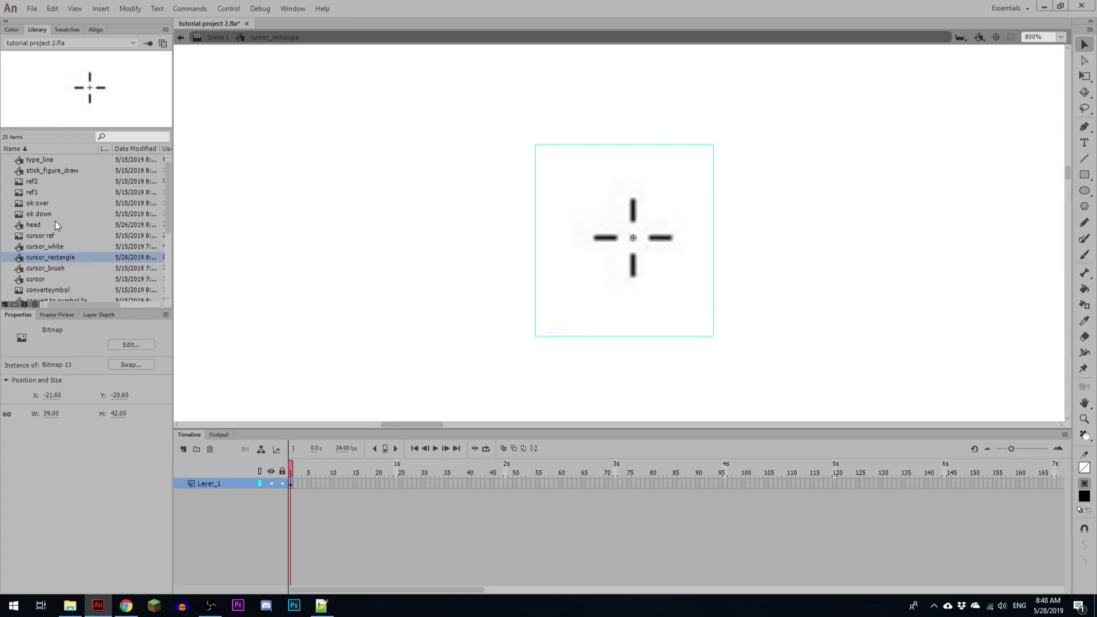
# Step: Change the compression of Bitmap 13 in the library from Photo (JPEG) to lossless
pyautogui.scroll(-4, 56, 220)
pyautogui.click(46, 243)
pyautogui.click(45, 253)
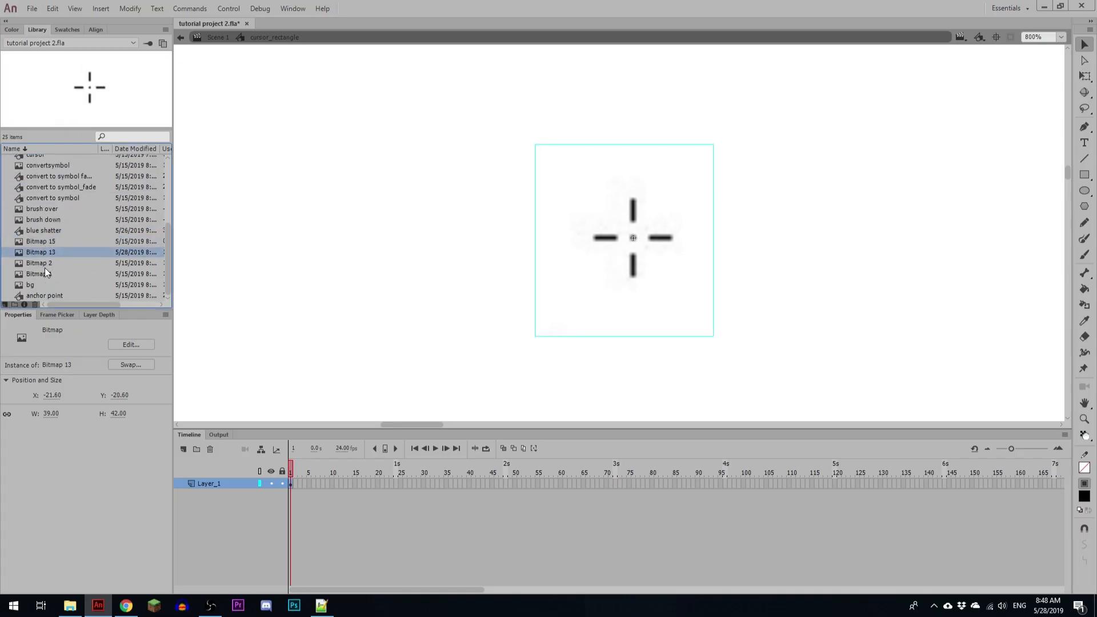
pyautogui.rightClick(51, 253)
pyautogui.click(114, 399)
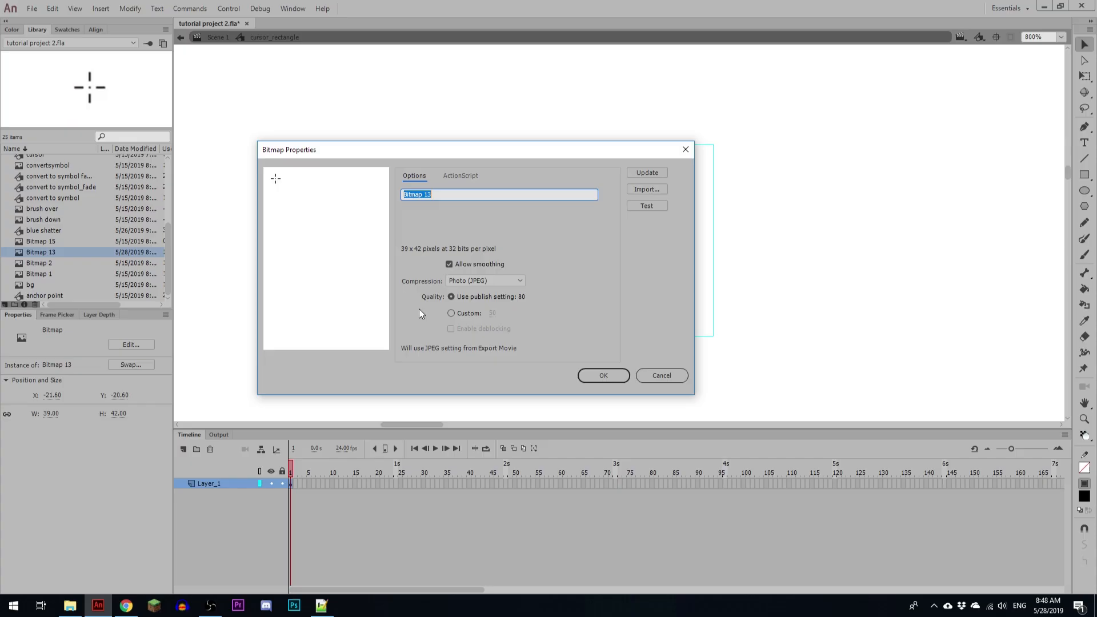
pyautogui.click(462, 280)
pyautogui.click(468, 301)
pyautogui.click(598, 376)
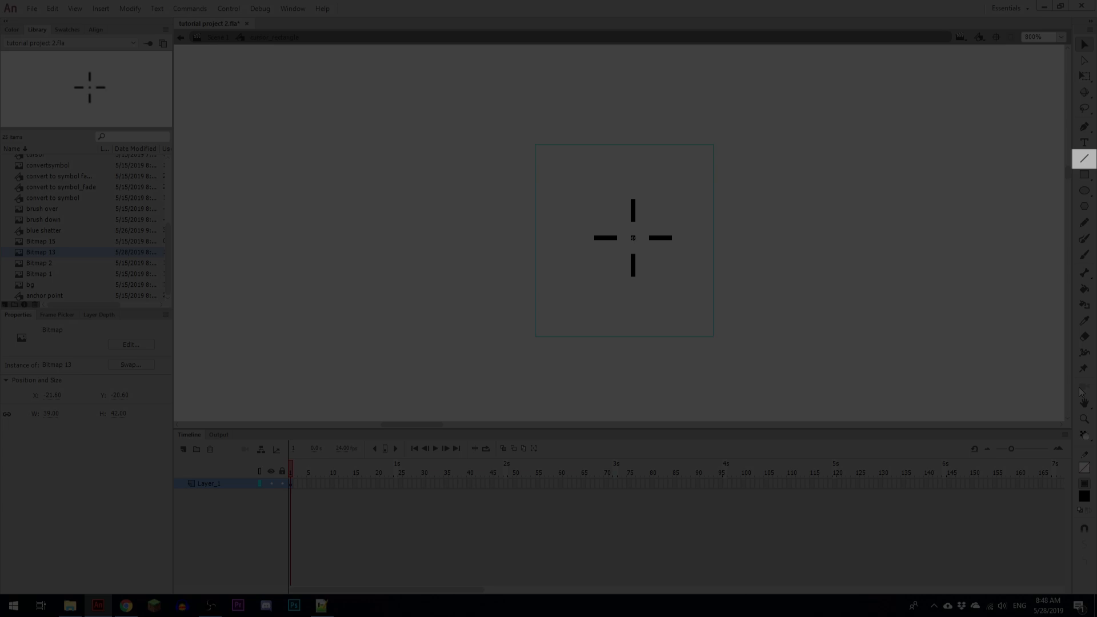
# Step: Choose the Line tool, add a layer above the crosshair bitmap and lock the bitmap's layer
pyautogui.click(1084, 160)
pyautogui.click(195, 449)
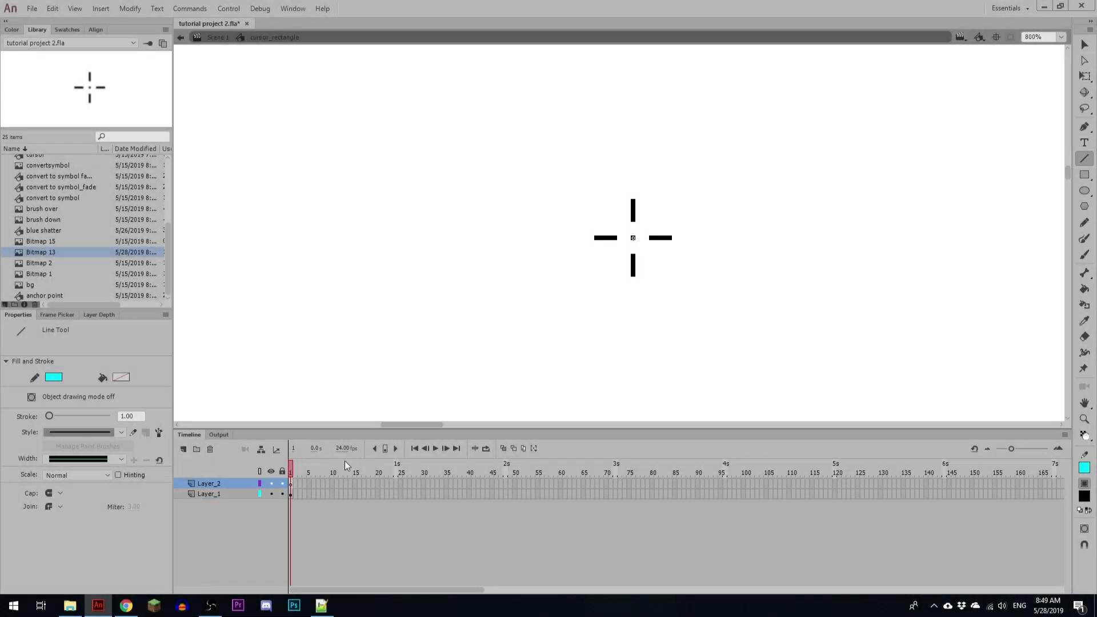
pyautogui.click(281, 493)
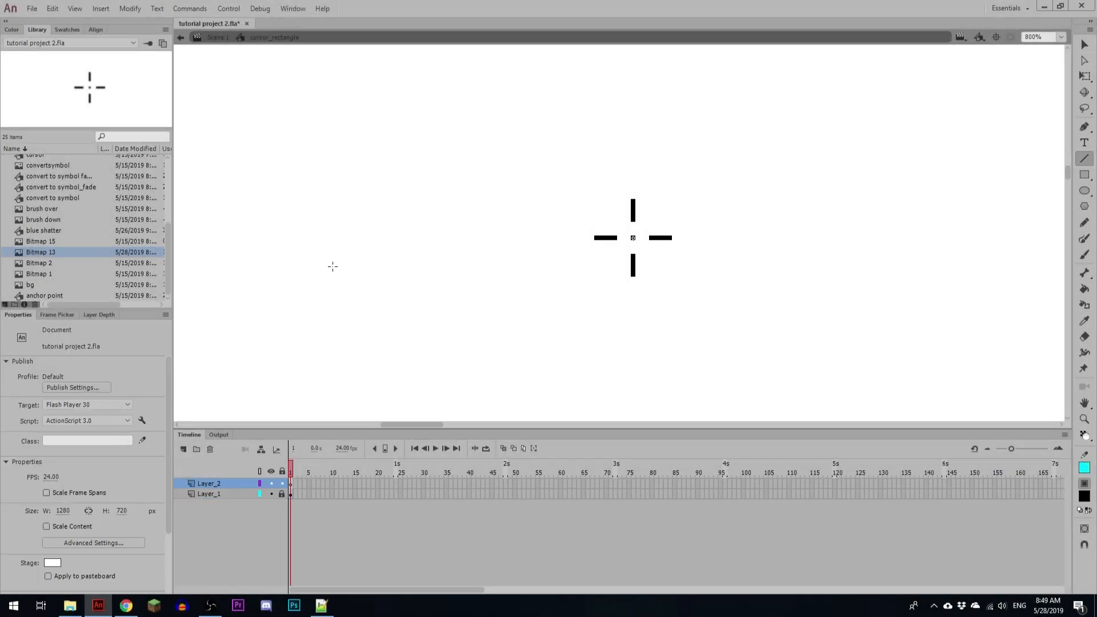
# Step: Set the Line tool's stroke to black with no end cap, drawing a test line before and after the change
pyautogui.moveTo(333, 266); pyautogui.dragTo(444, 263)
pyautogui.click(54, 377)
pyautogui.click(98, 393)
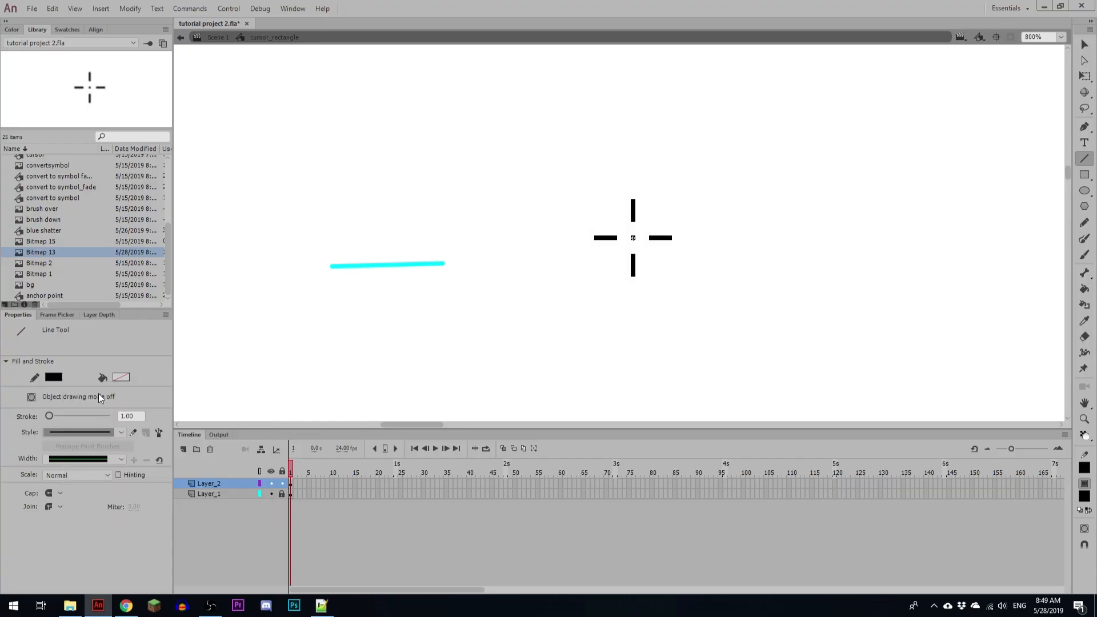
pyautogui.click(61, 494)
pyautogui.click(63, 506)
pyautogui.moveTo(566, 292); pyautogui.dragTo(621, 293)
# Step: Delete both test lines from the stage
pyautogui.keyDown('ctrl'); pyautogui.click(425, 264); pyautogui.keyUp('ctrl')
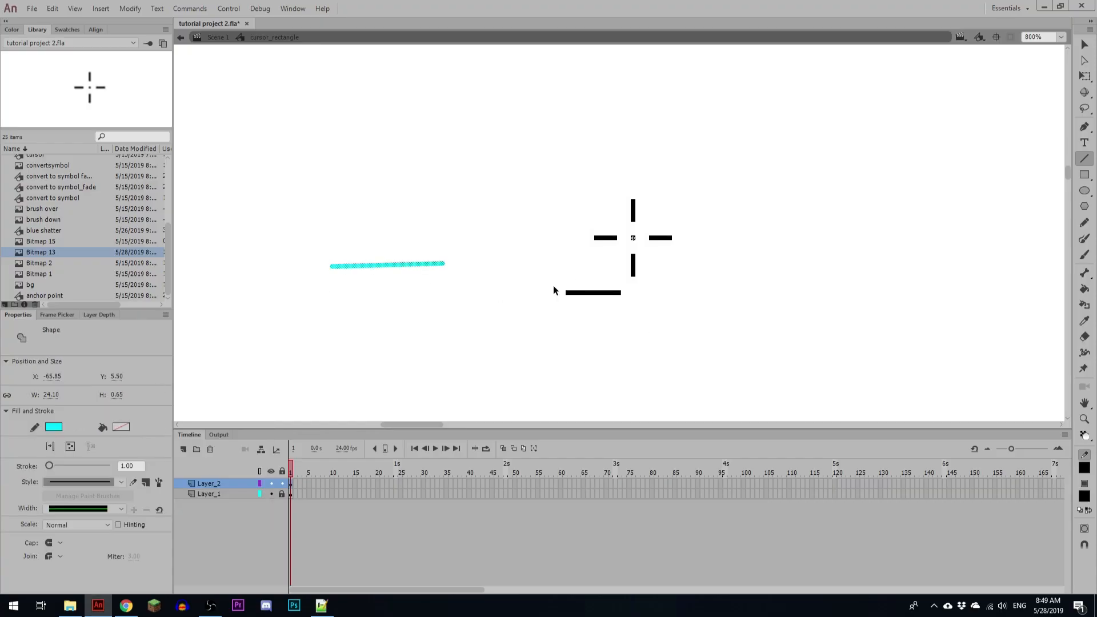
pyautogui.keyDown('ctrl'); pyautogui.keyDown('shift'); pyautogui.click(591, 293); pyautogui.keyUp('shift'); pyautogui.keyUp('ctrl')
pyautogui.press('Delete')
# Step: Trace the crosshair's right-hand dash with a black horizontal line about 5 px long
pyautogui.hotkey('ctrl', '=')
pyautogui.hotkey('ctrl', '=')
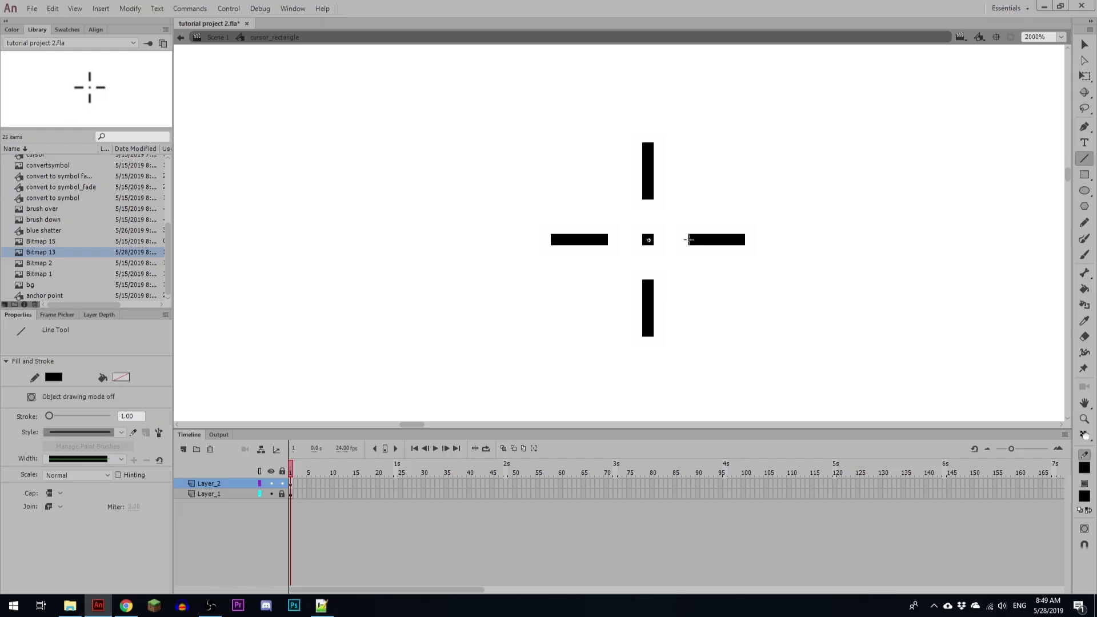
pyautogui.moveTo(690, 239); pyautogui.dragTo(744, 241)
pyautogui.keyDown('ctrl'); pyautogui.click(716, 239); pyautogui.keyUp('ctrl')
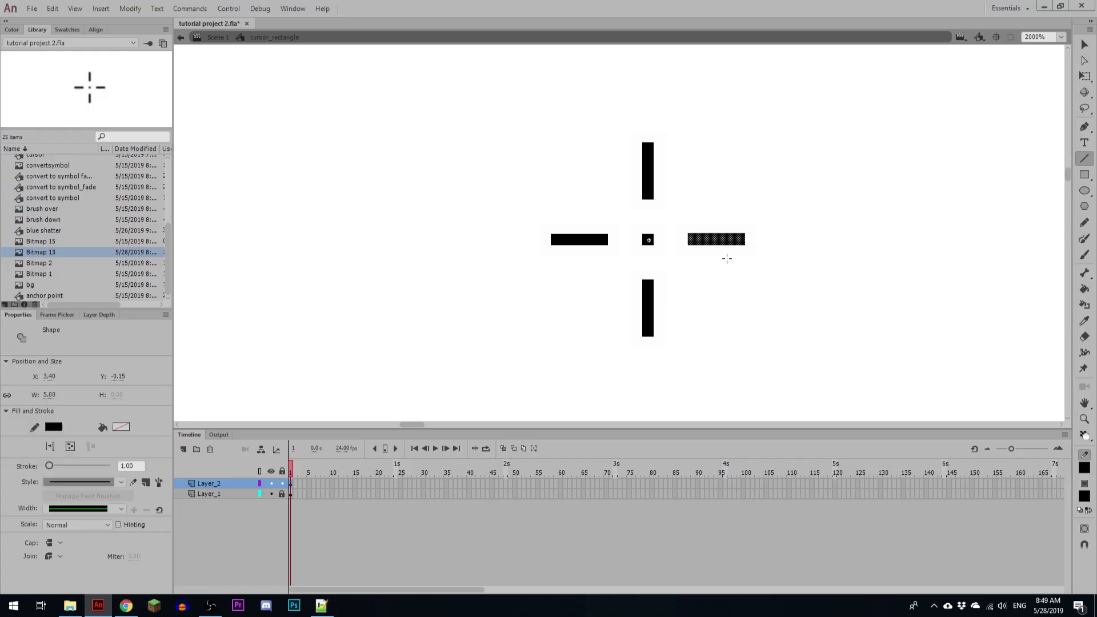
pyautogui.keyDown('ctrl'); pyautogui.click(734, 296); pyautogui.keyUp('ctrl')
# Step: Set the line stroke to bright green and trace the crosshair's right and left dashes, each about 5 px long
pyautogui.click(54, 377)
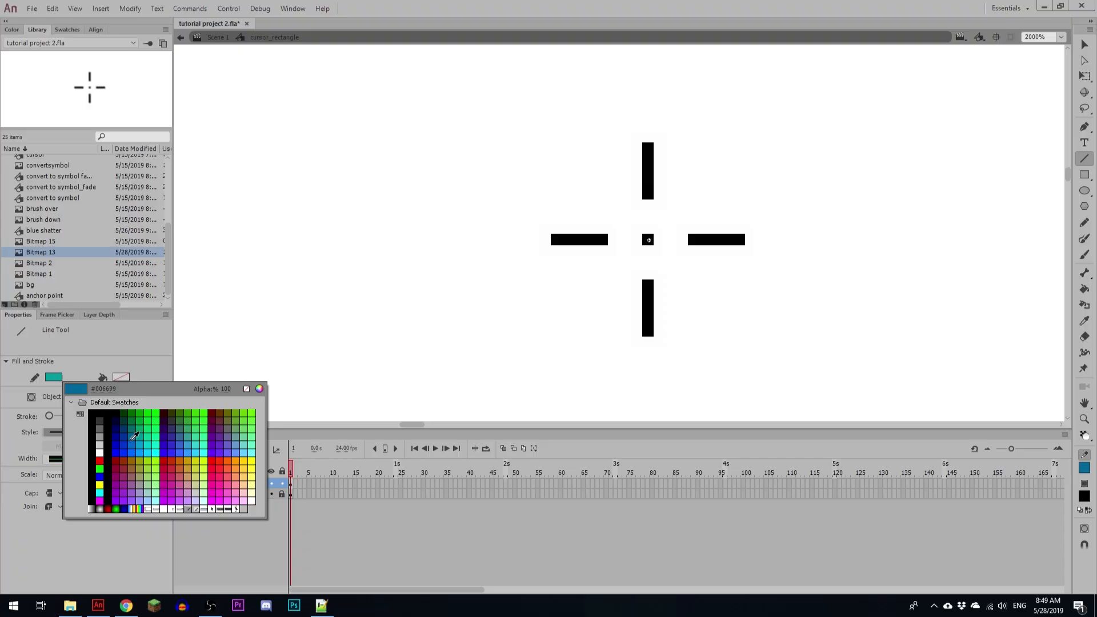
pyautogui.click(161, 414)
pyautogui.moveTo(689, 240); pyautogui.dragTo(743, 239)
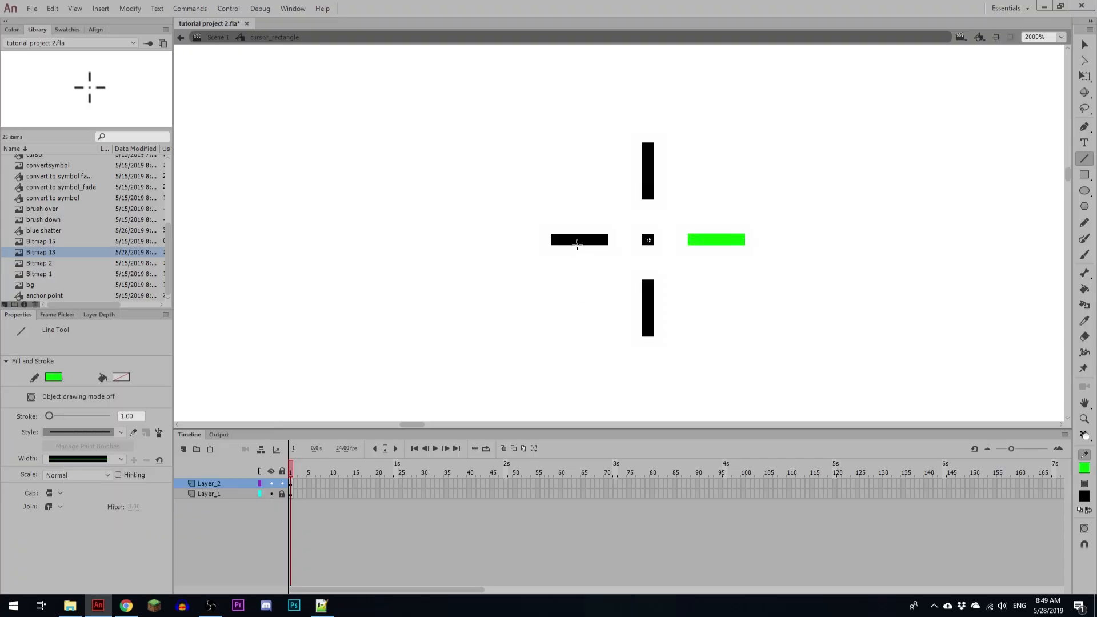
pyautogui.moveTo(607, 239); pyautogui.dragTo(551, 239)
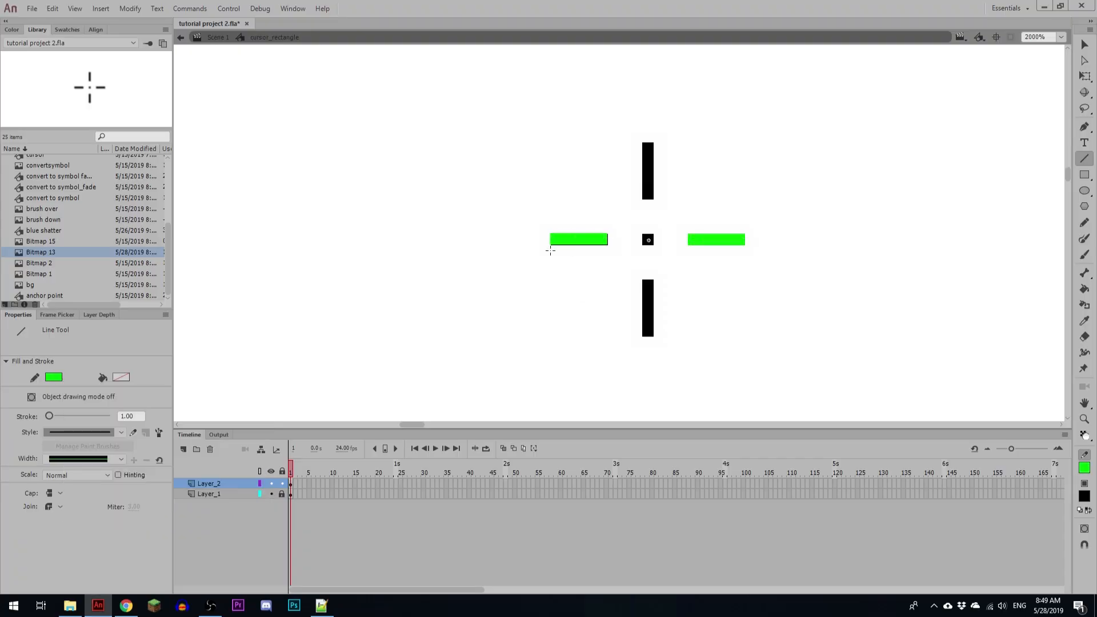
pyautogui.hotkey('ctrl', 'z')
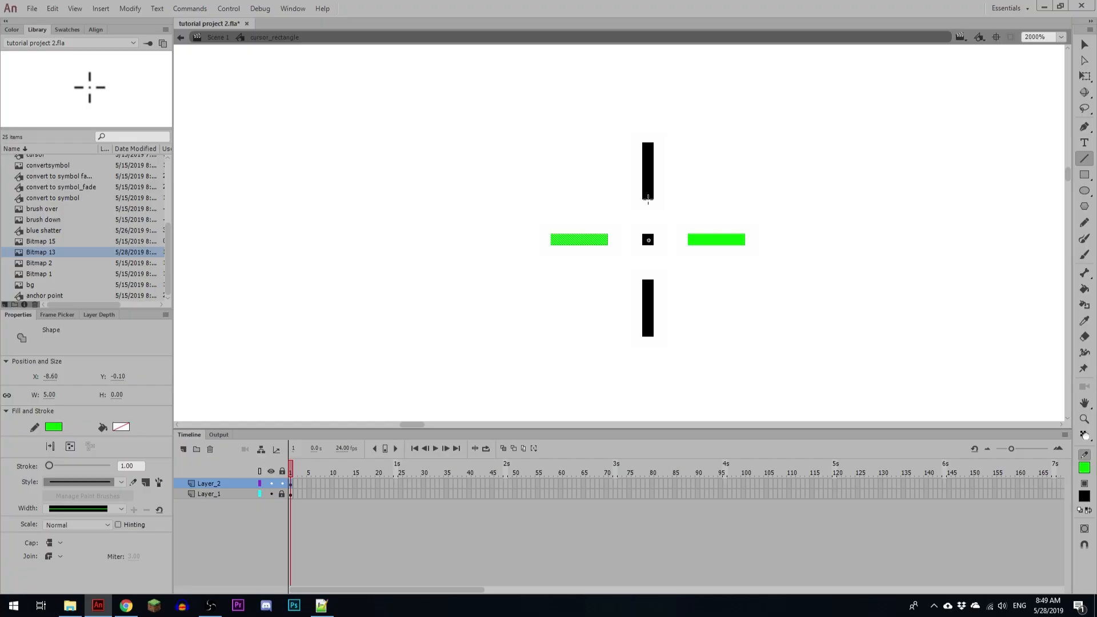
# Step: Trace the crosshair's upper and lower vertical dashes and its centre dot with green lines
pyautogui.moveTo(648, 199); pyautogui.dragTo(648, 140)
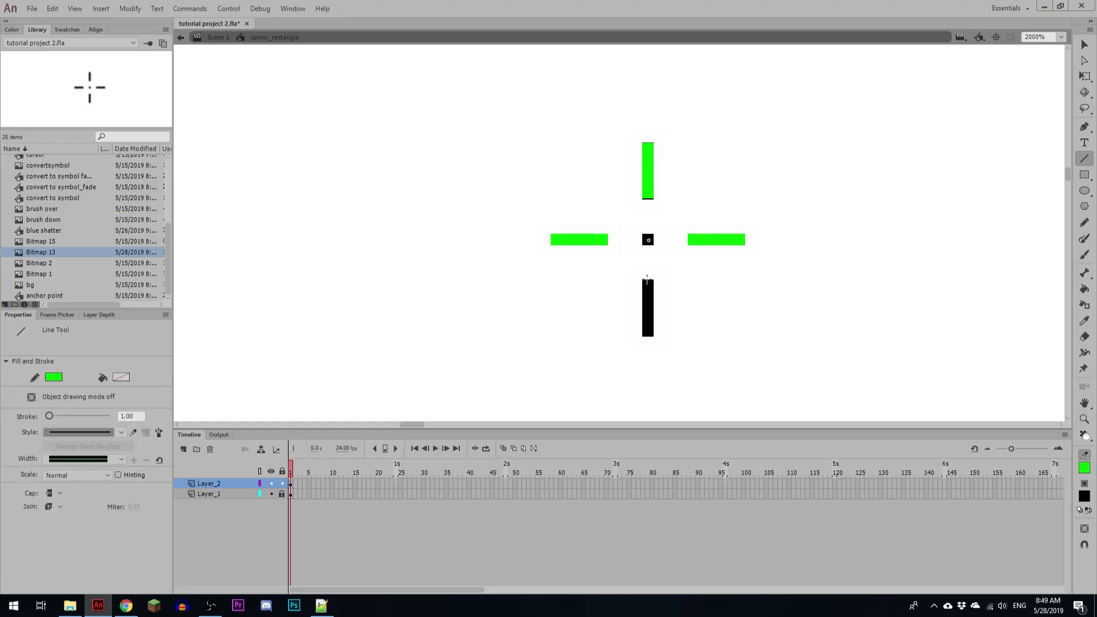
pyautogui.moveTo(647, 279); pyautogui.dragTo(646, 337)
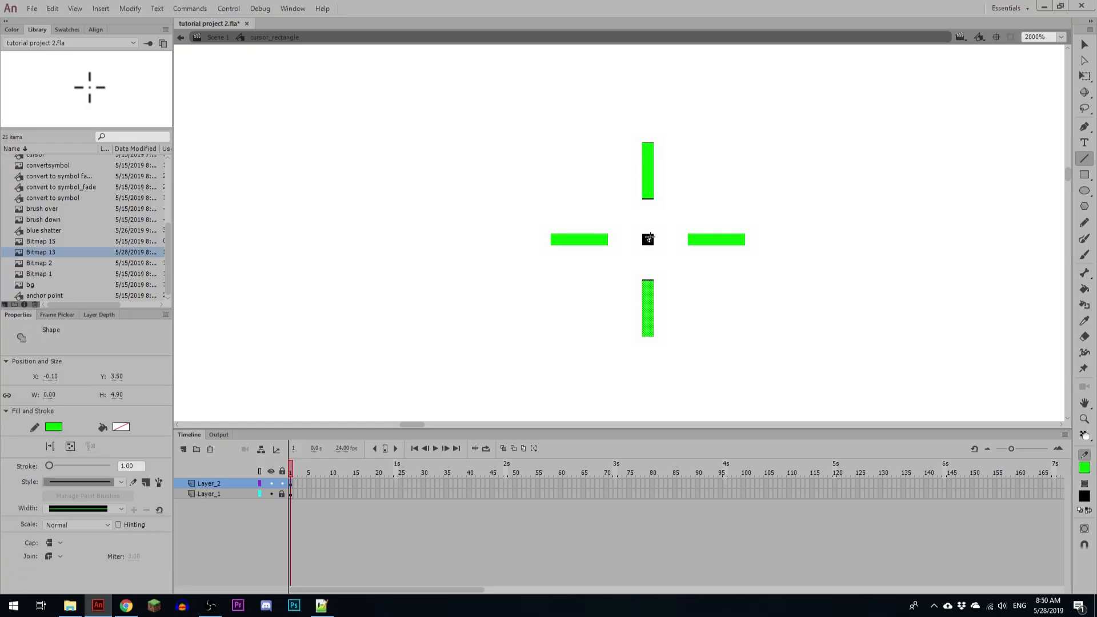
pyautogui.moveTo(642, 239); pyautogui.dragTo(651, 240)
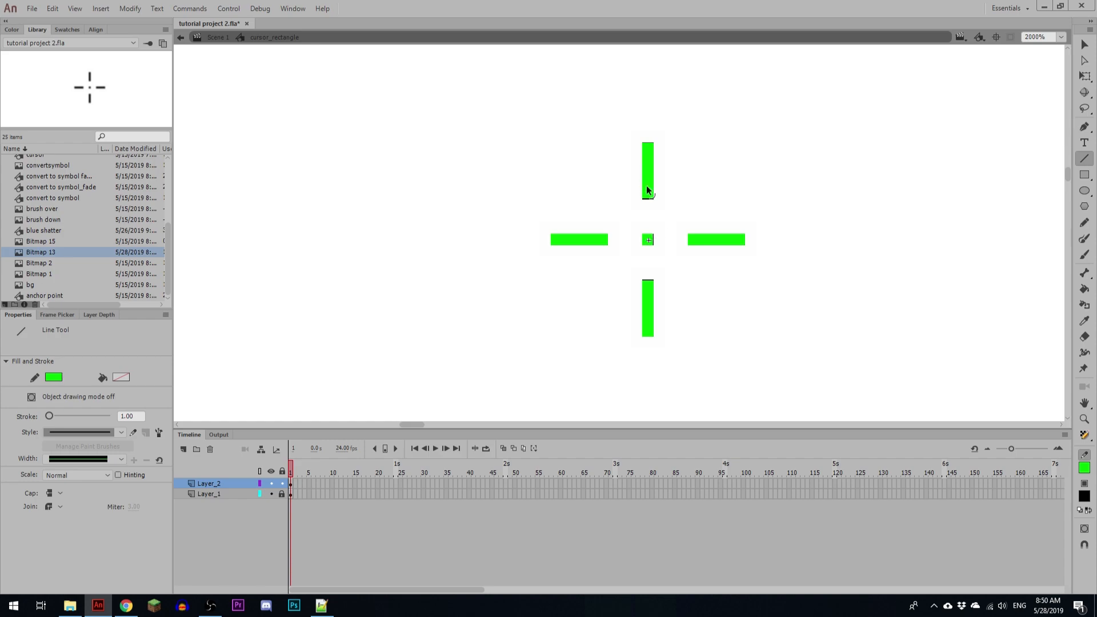
# Step: Extend the inner ends of the upper and lower green dashes to cover the bitmap's dashes completely
pyautogui.keyDown('ctrl'); pyautogui.click(647, 185); pyautogui.keyUp('ctrl')
pyautogui.moveTo(701, 139); pyautogui.dragTo(674, 204)
pyautogui.press('v')
pyautogui.click(657, 257)
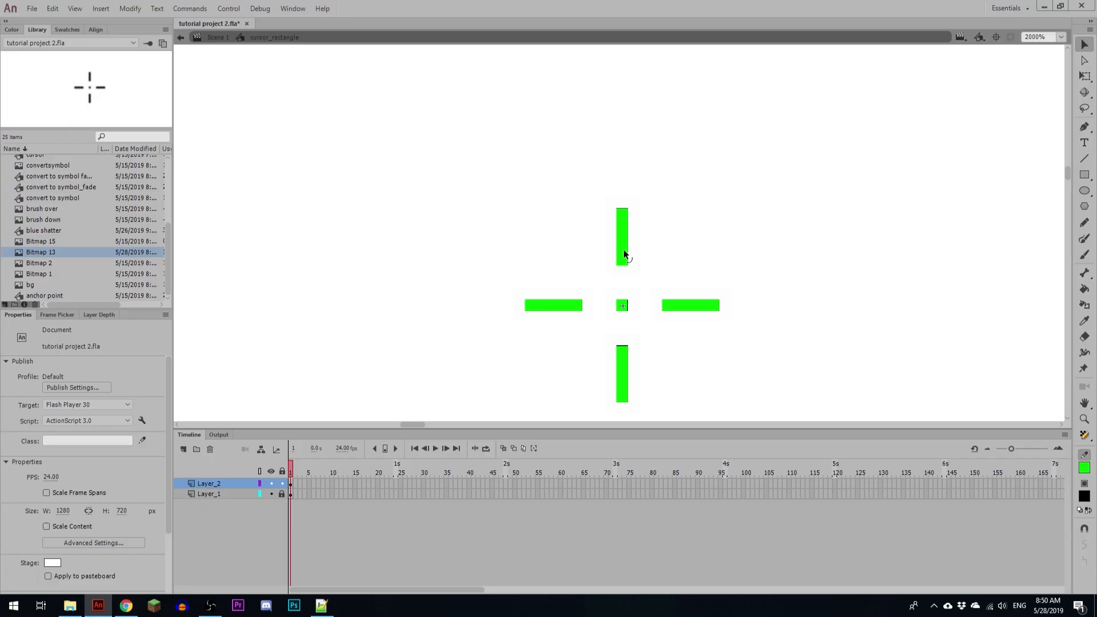
pyautogui.click(624, 254)
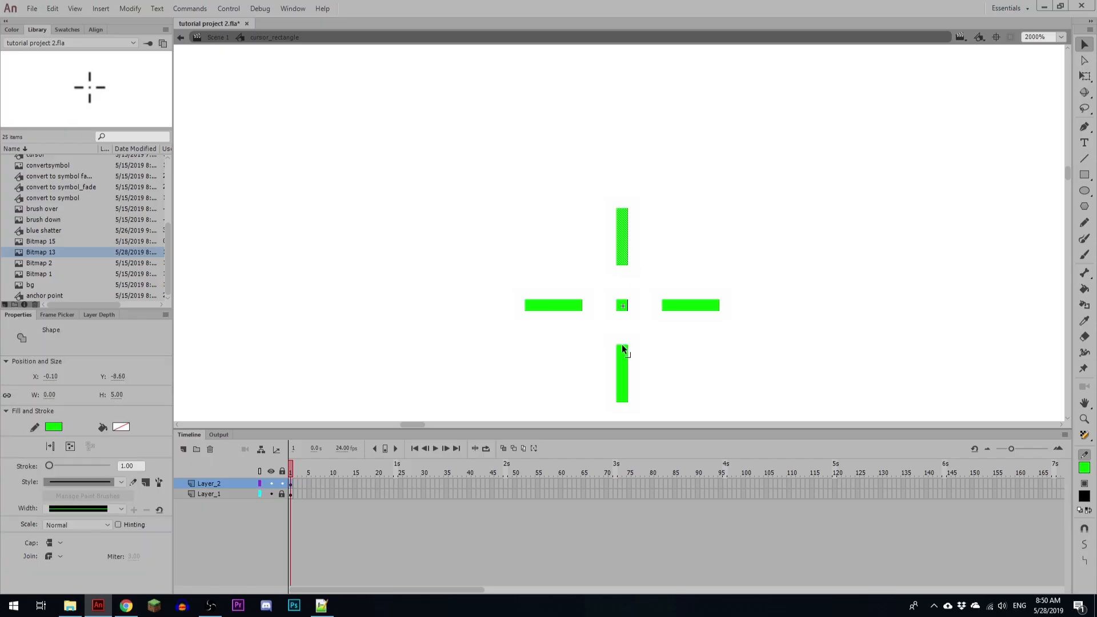
# Step: Recolour the strokes of all the traced crosshair lines black
pyautogui.moveTo(485, 142); pyautogui.dragTo(749, 422)
pyautogui.click(53, 426)
pyautogui.click(66, 455)
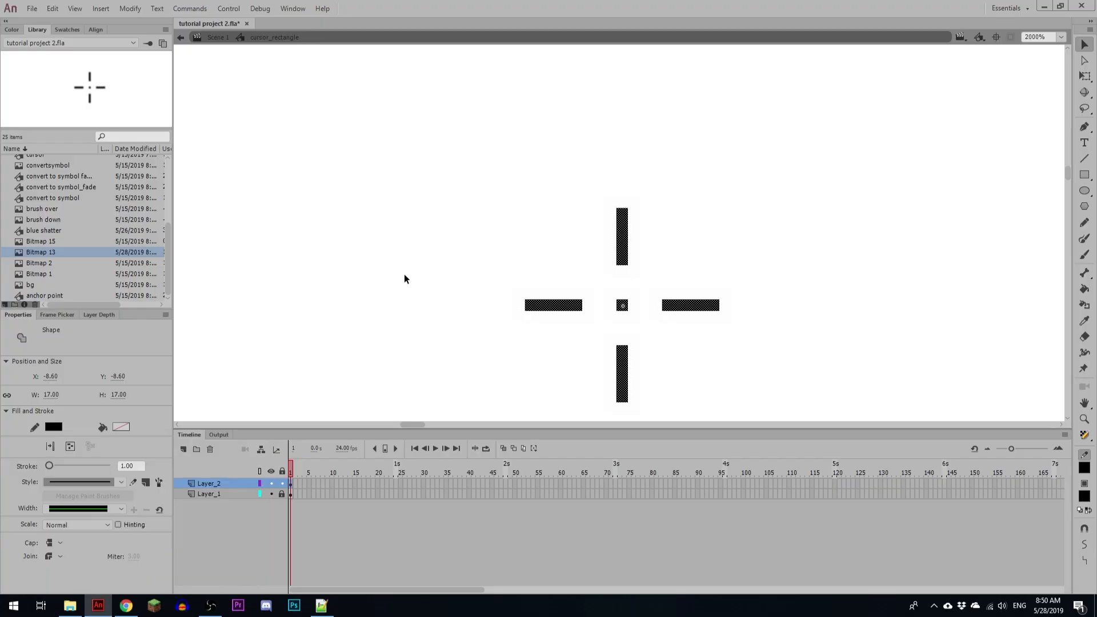
pyautogui.click(419, 286)
# Step: Turn Layer_1 with the reference bitmap into a guide layer and return to Scene 1
pyautogui.hotkey('ctrl', '-')
pyautogui.hotkey('ctrl', '-')
pyautogui.hotkey('ctrl', '-')
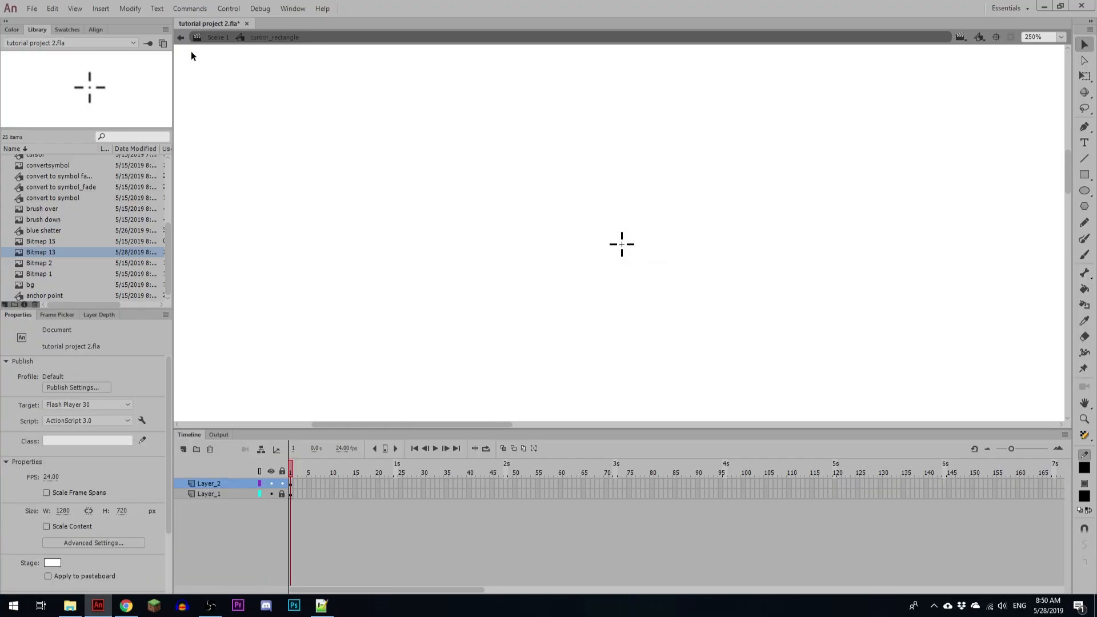
pyautogui.rightClick(217, 493)
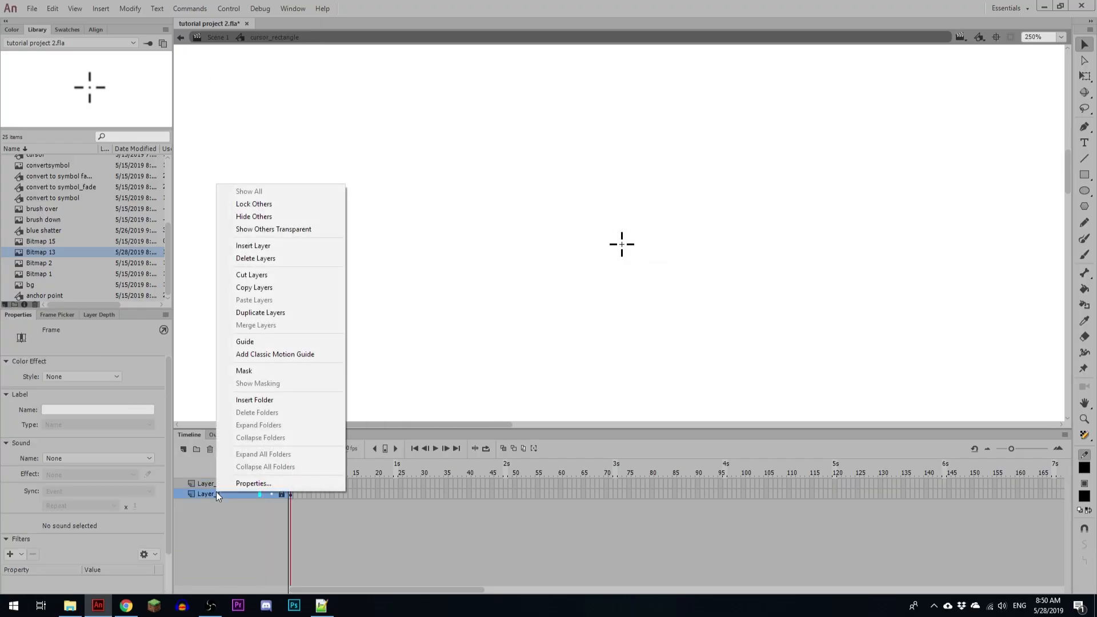
pyautogui.click(245, 341)
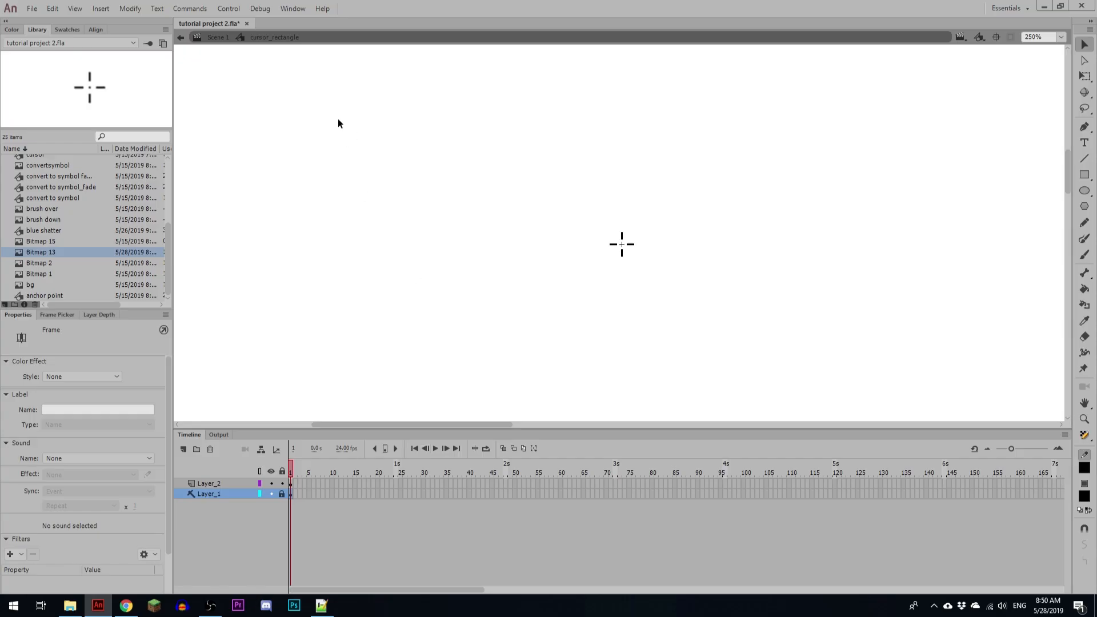
pyautogui.click(218, 38)
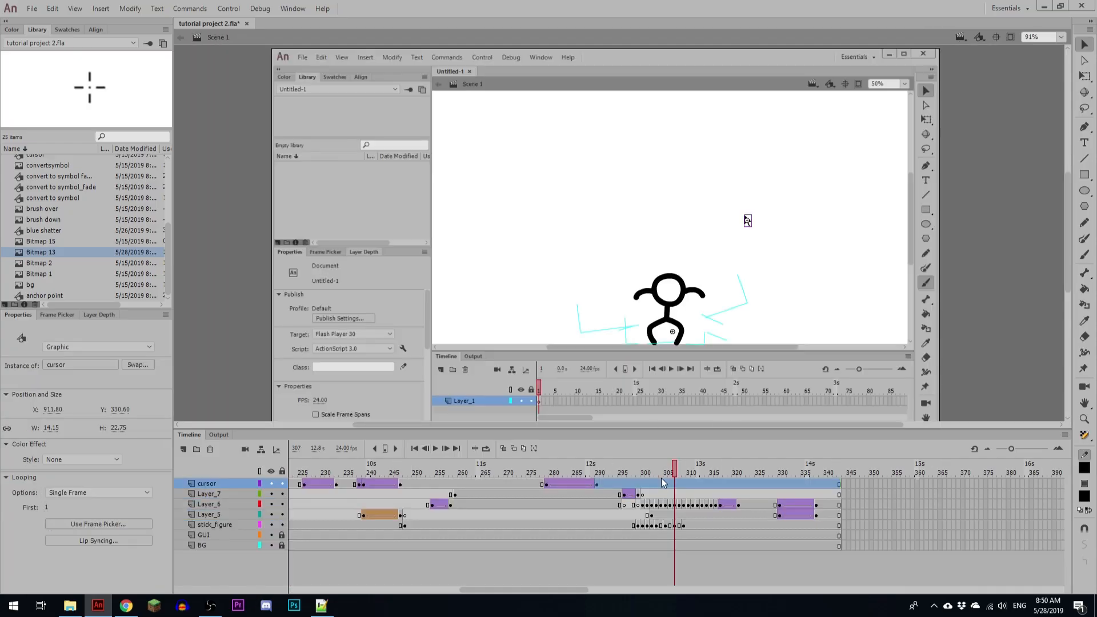
# Step: Move the playhead to frame 300 in the main timeline and set the stage magnification to 100%
pyautogui.click(602, 474)
pyautogui.moveTo(601, 474); pyautogui.dragTo(642, 475)
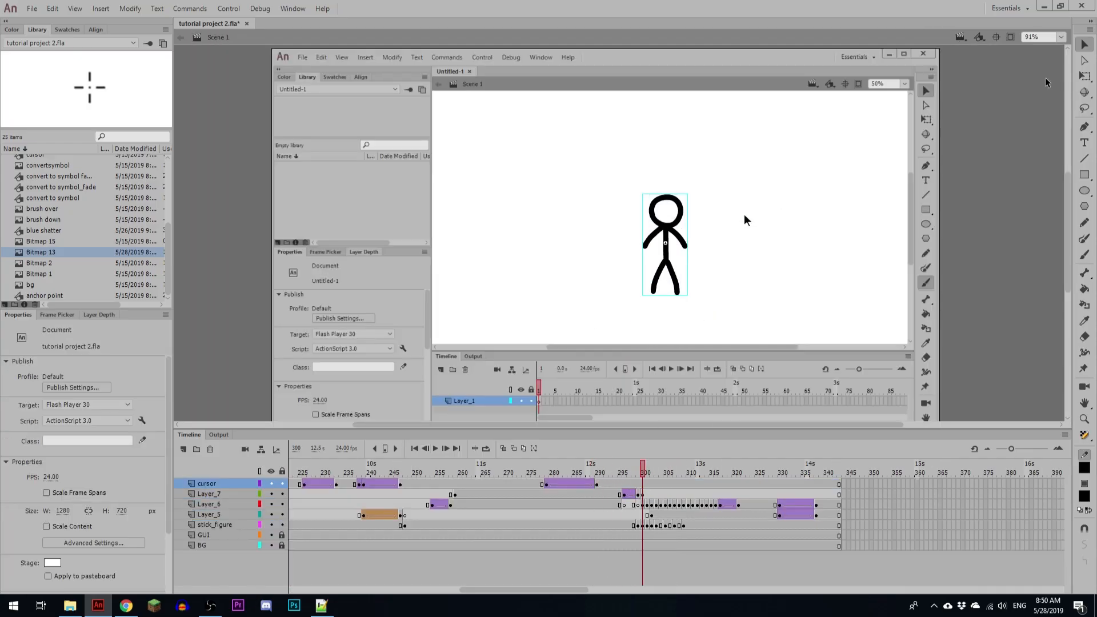
pyautogui.click(1059, 37)
pyautogui.click(1040, 125)
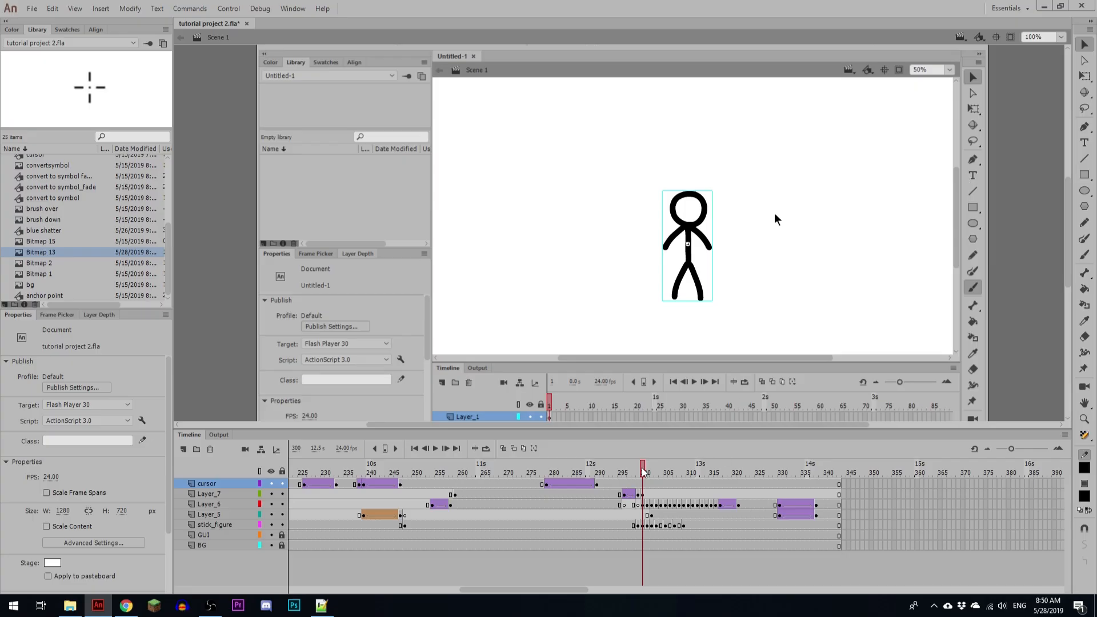
# Step: Add a keyframe at frame 312 of the cursor layer and swap the arrow cursor for the cursor_rectangle symbol
pyautogui.click(730, 468)
pyautogui.moveTo(731, 469); pyautogui.dragTo(889, 468)
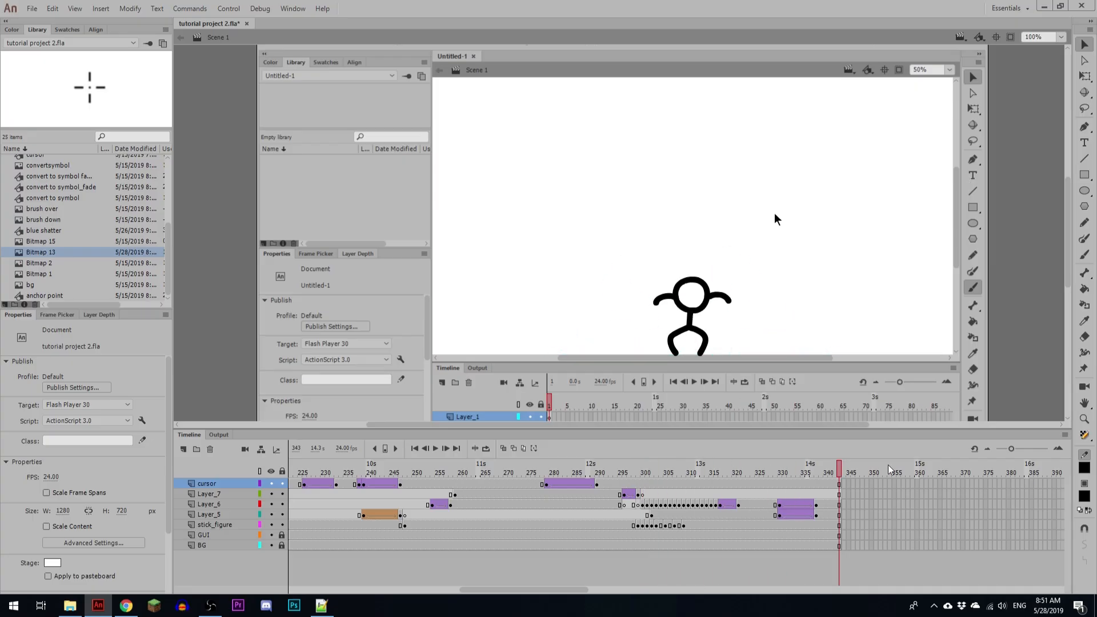
pyautogui.moveTo(718, 474); pyautogui.dragTo(697, 486)
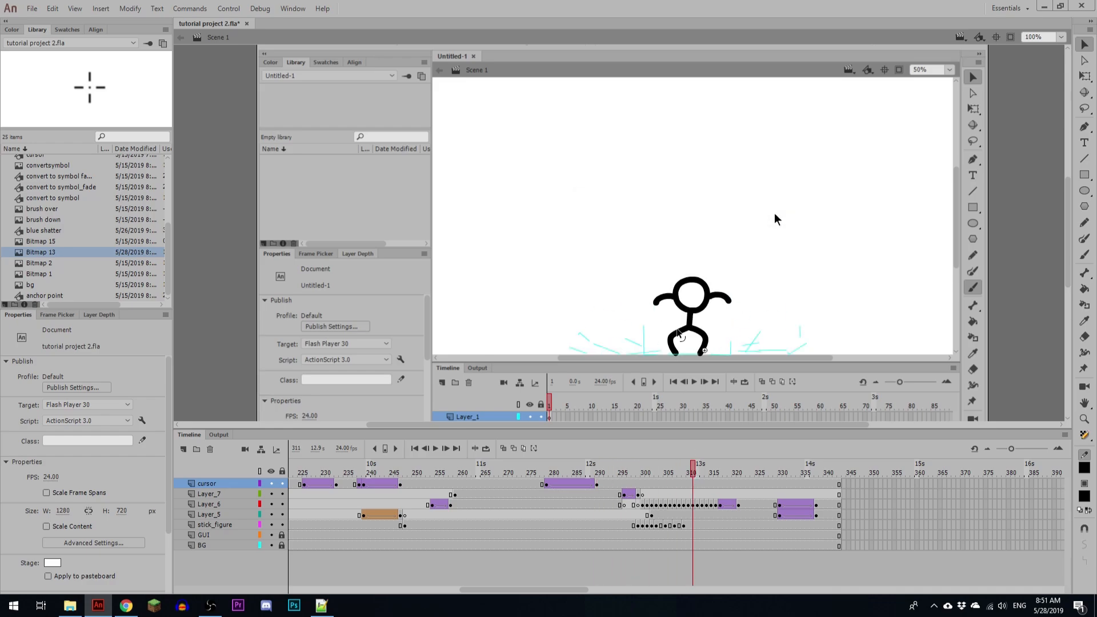
pyautogui.click(697, 484)
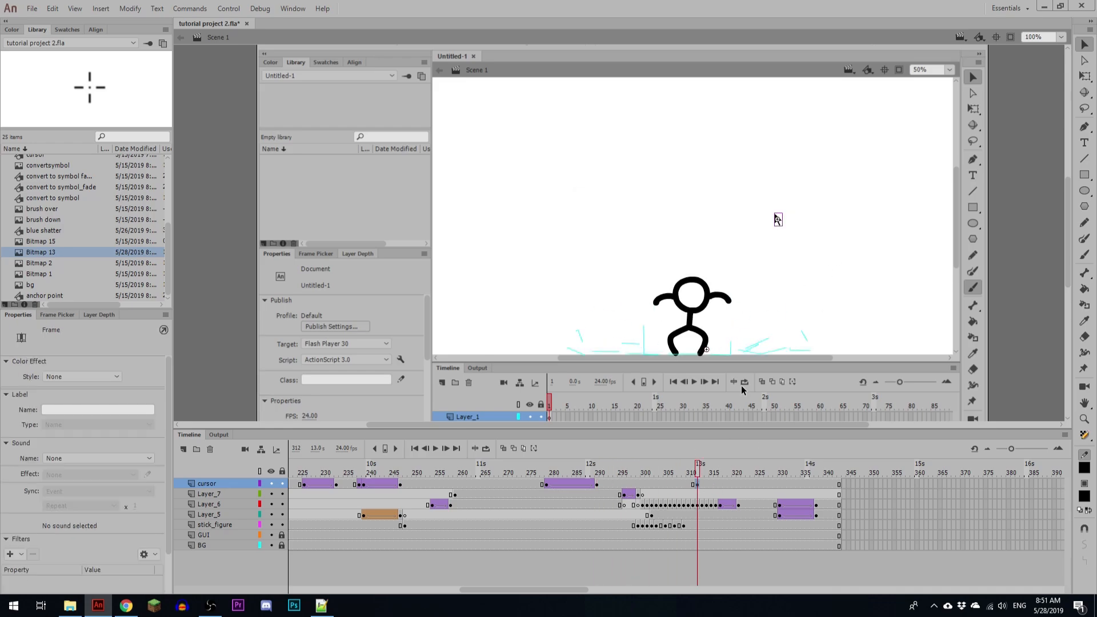
pyautogui.press('s')
pyautogui.doubleClick(526, 270)
# Step: Add cursor keyframes at frames 316 and 323, moving the crosshair up and slightly right at frame 323
pyautogui.click(715, 484)
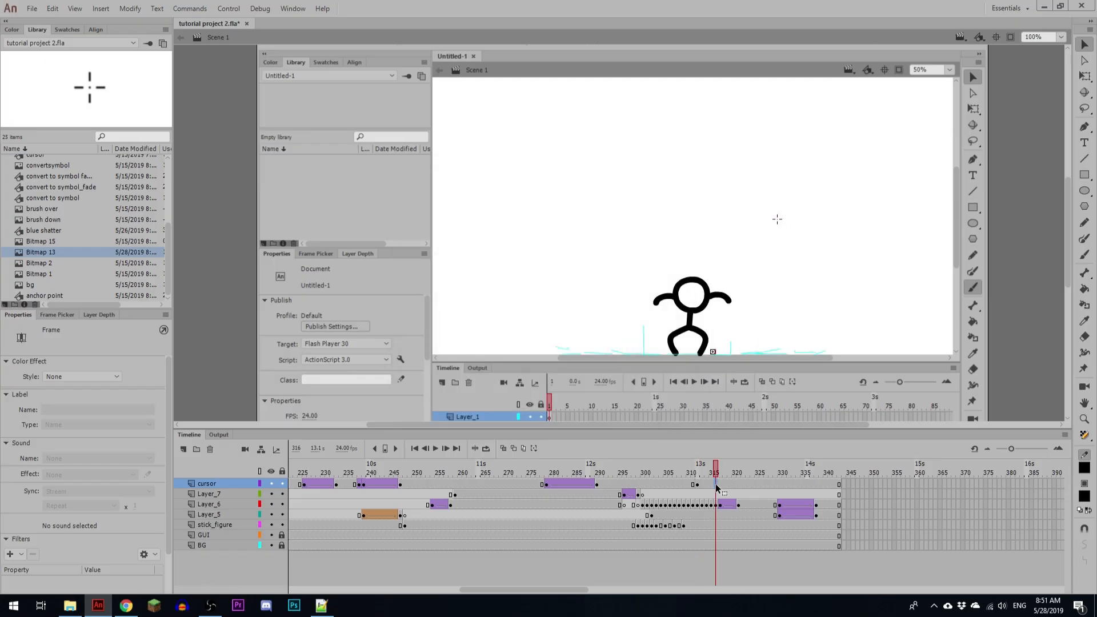
pyautogui.press('F6')
pyautogui.click(747, 484)
pyautogui.press('F6')
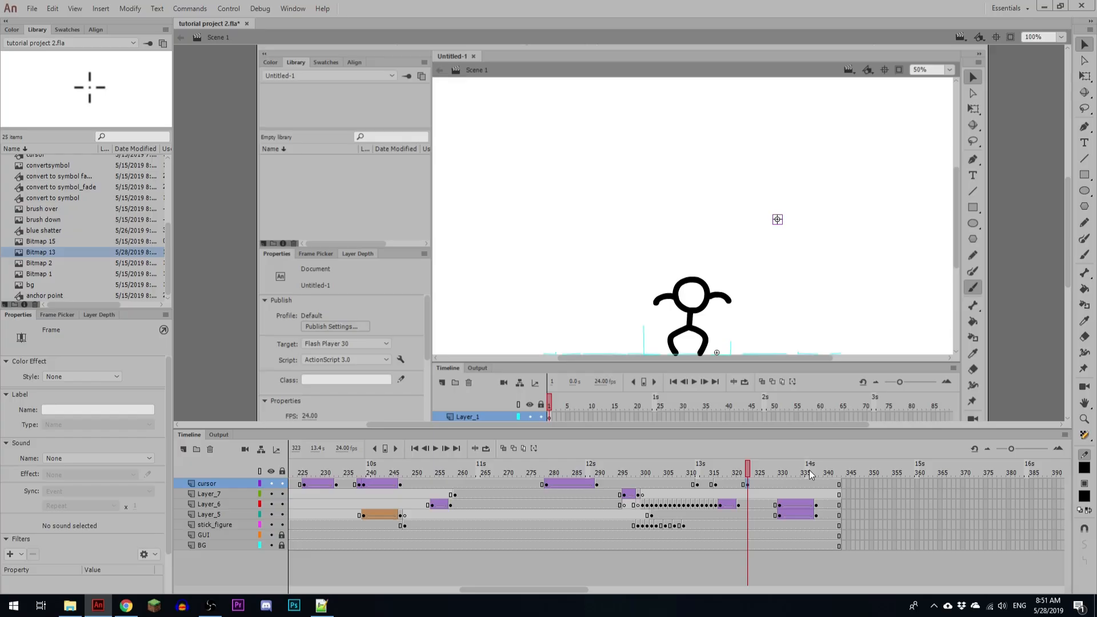
pyautogui.hotkey('shift', 'Up')
pyautogui.hotkey('shift', 'Up')
pyautogui.hotkey('shift', 'Up')
pyautogui.hotkey('shift', 'Up')
pyautogui.hotkey('shift', 'Up')
pyautogui.hotkey('shift', 'Up')
pyautogui.hotkey('shift', 'Up')
pyautogui.hotkey('shift', 'Up')
pyautogui.hotkey('shift', 'Up')
pyautogui.hotkey('shift', 'Up')
pyautogui.hotkey('shift', 'Up')
pyautogui.hotkey('shift', 'Right')
pyautogui.hotkey('shift', 'Right')
pyautogui.hotkey('shift', 'Up')
# Step: Add a new layer directly below the cursor layer and name it "_"
pyautogui.click(188, 450)
pyautogui.moveTo(200, 483); pyautogui.dragTo(235, 503)
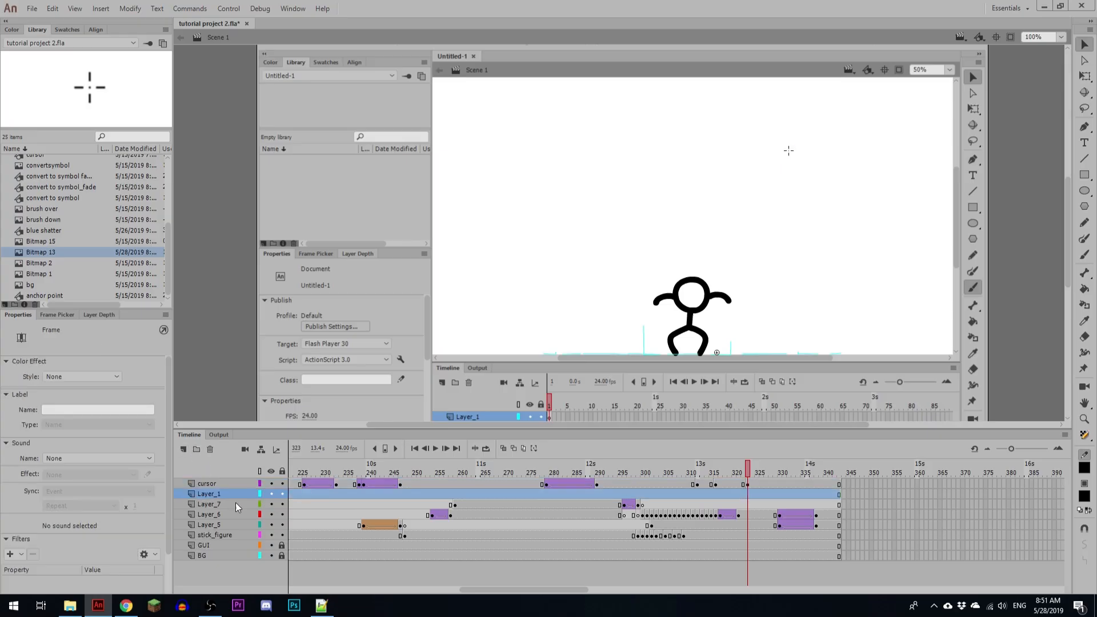
pyautogui.doubleClick(209, 493)
pyautogui.write('_')
pyautogui.click(211, 504)
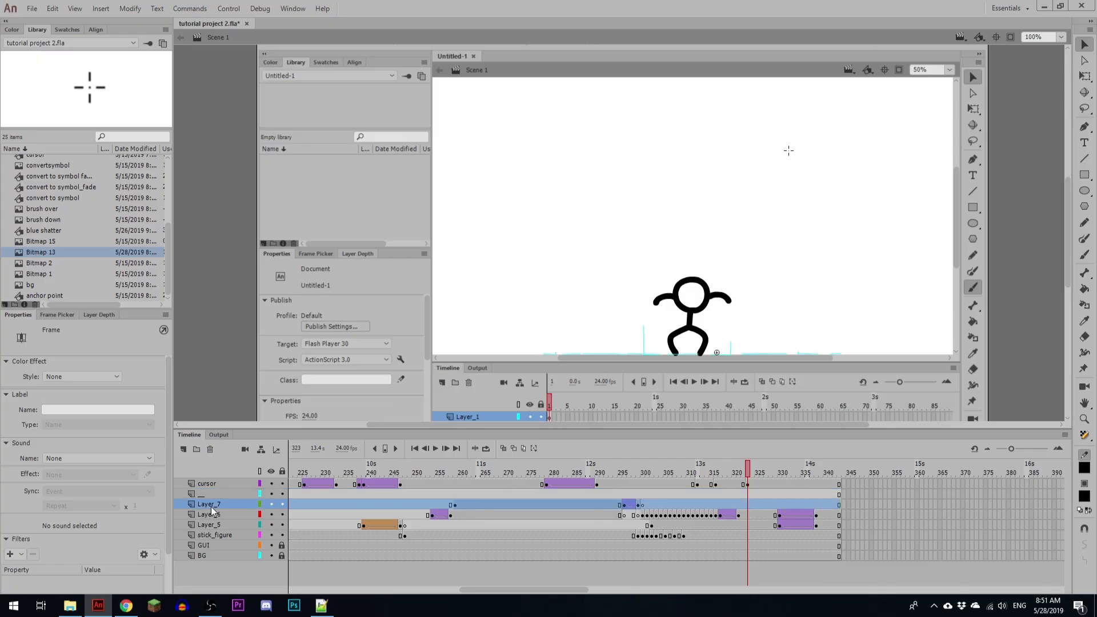
# Step: Rename Layer_7, Layer_6 and Layer_5 as "_"
pyautogui.doubleClick(211, 503)
pyautogui.write('-')
pyautogui.doubleClick(209, 515)
pyautogui.write('_')
pyautogui.doubleClick(209, 526)
pyautogui.write('_')
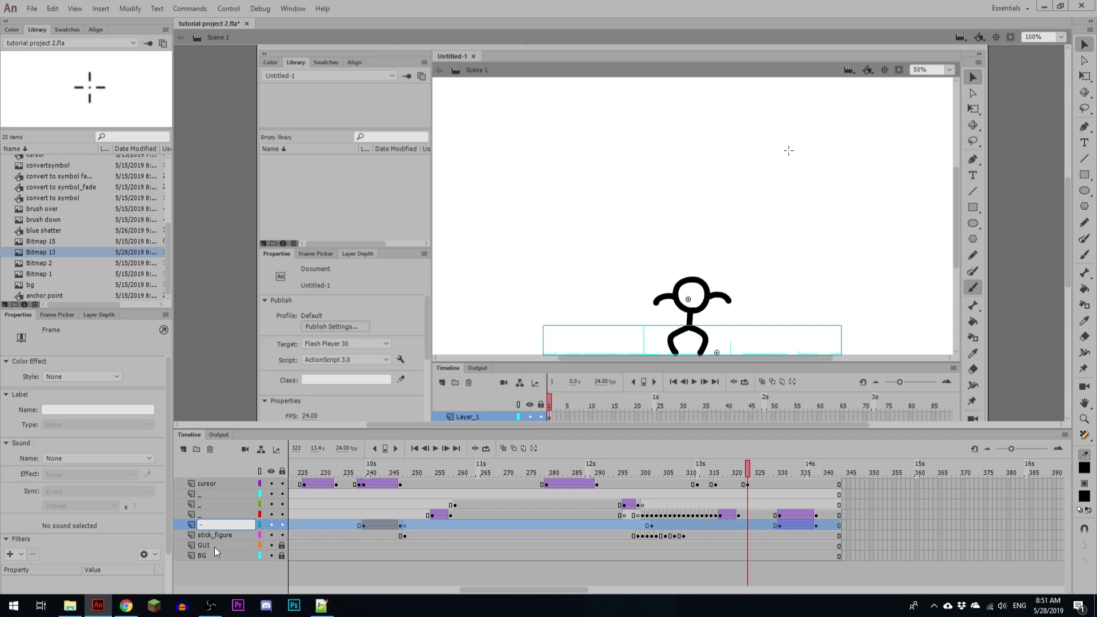
pyautogui.click(215, 537)
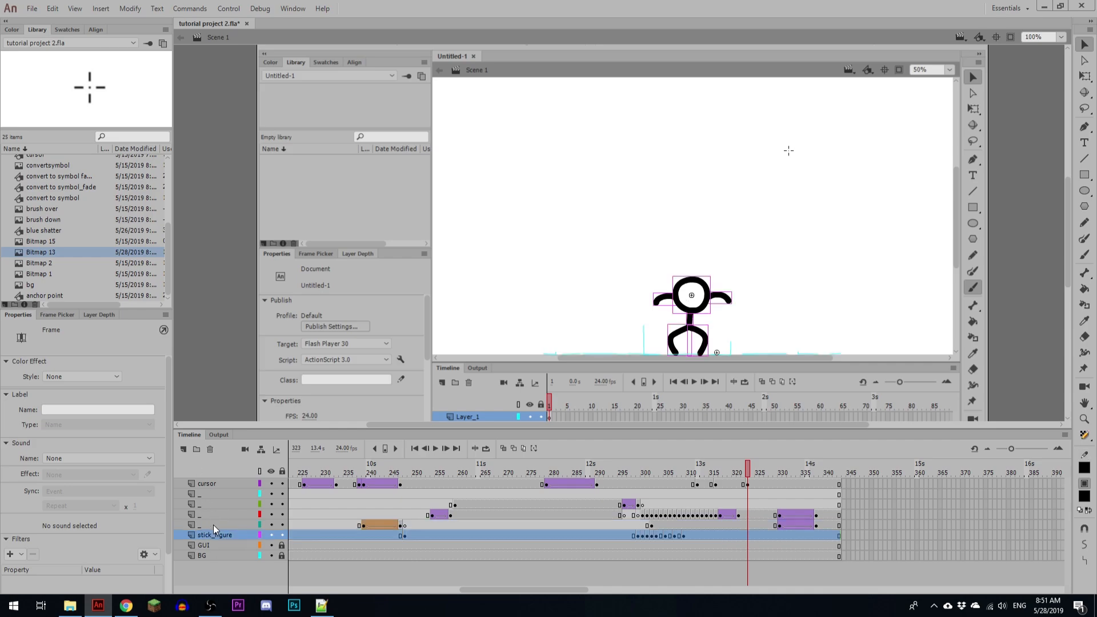
# Step: Insert a blank keyframe at frame 323 on the layer directly below the cursor layer
pyautogui.click(748, 494)
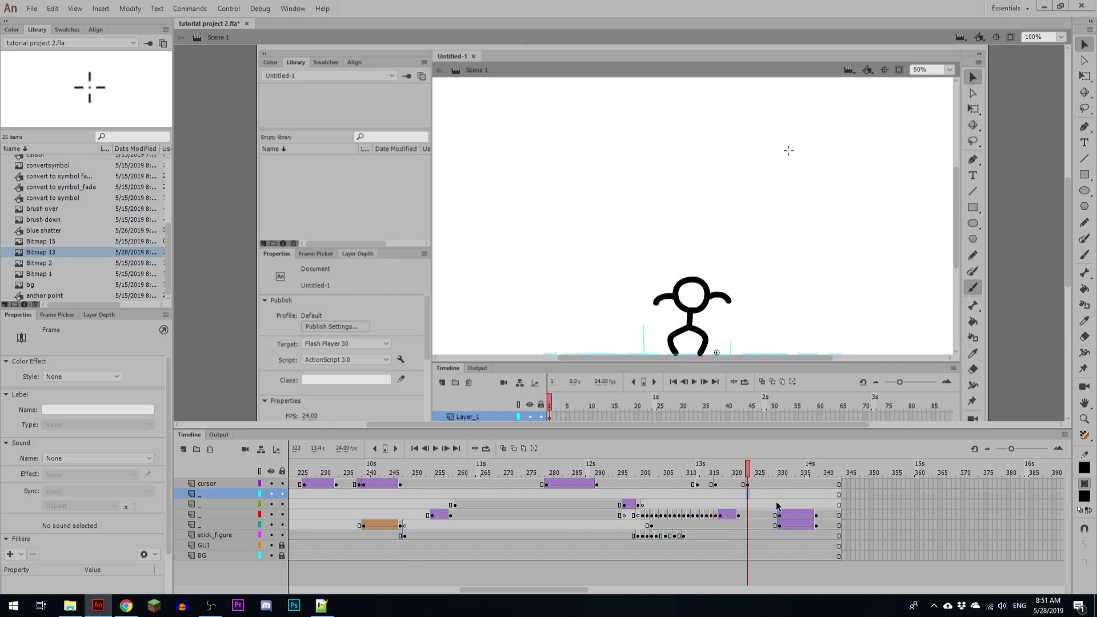
pyautogui.press('F7')
pyautogui.press('r')
pyautogui.moveTo(788, 150); pyautogui.dragTo(884, 193)
pyautogui.keyDown('ctrl'); pyautogui.click(832, 173); pyautogui.keyUp('ctrl')
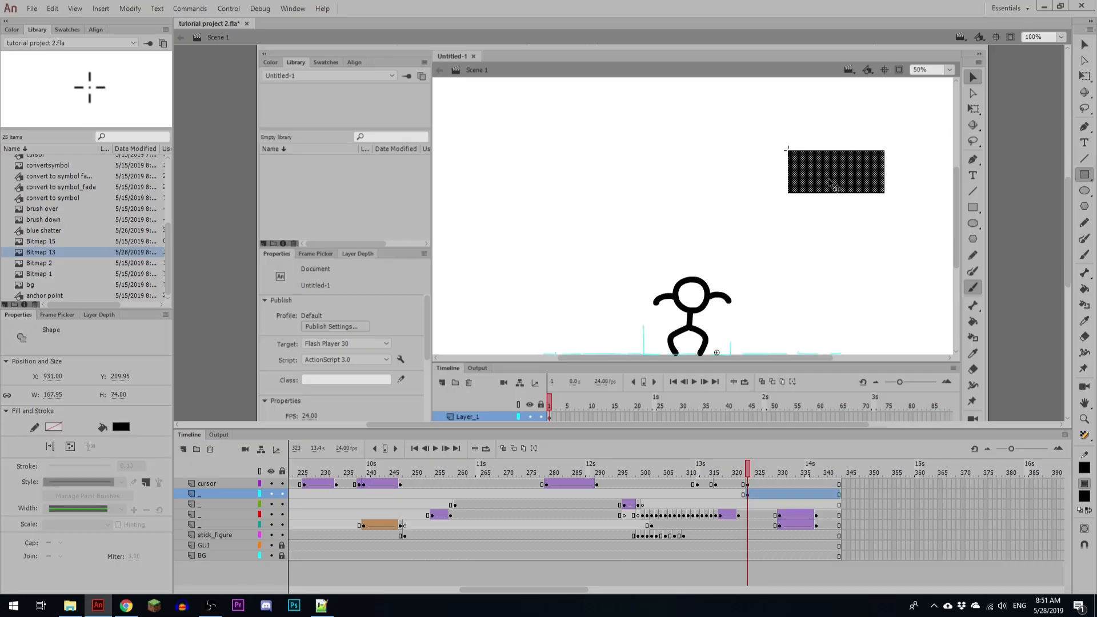
pyautogui.press('Delete')
# Step: Draw a wide black rectangle from the crosshair's centre with no stroke and object drawing mode on
pyautogui.click(54, 377)
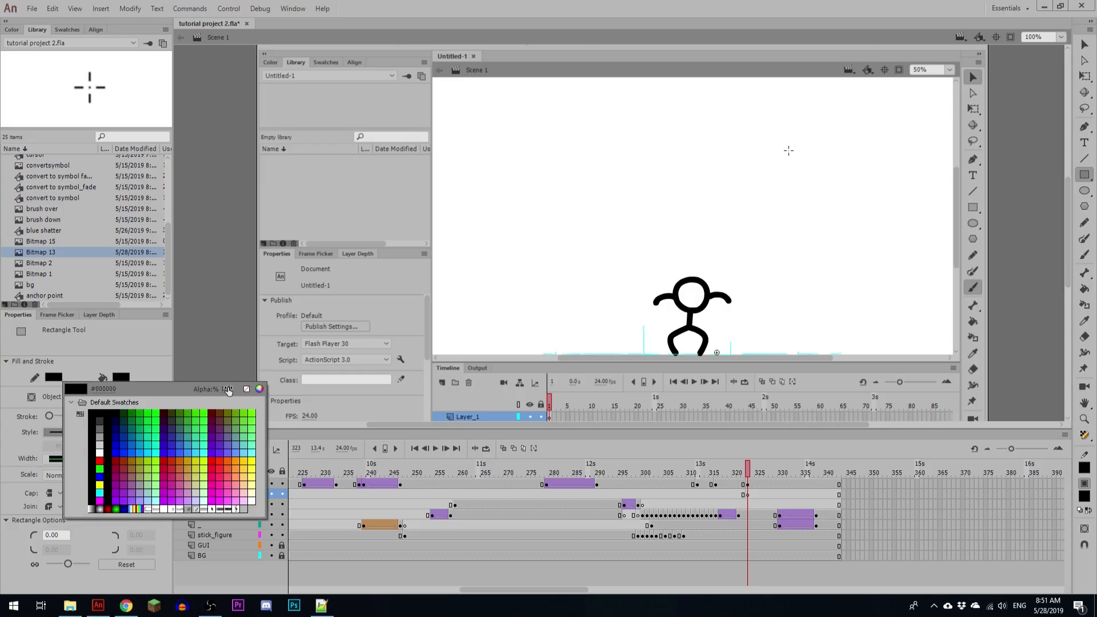
pyautogui.click(246, 384)
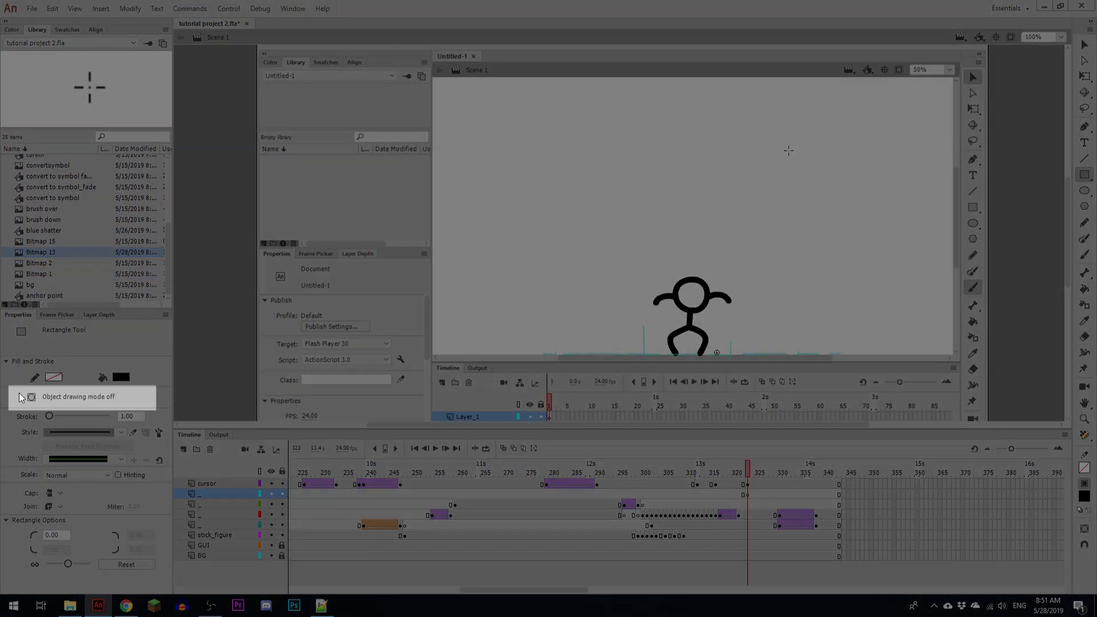
pyautogui.click(31, 396)
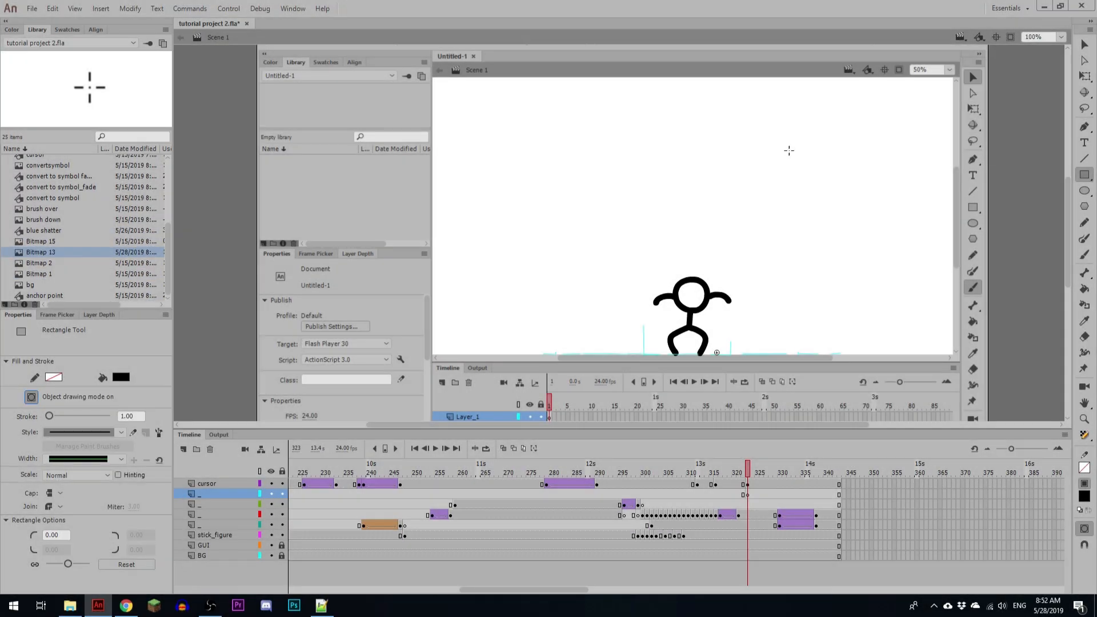
pyautogui.moveTo(789, 150); pyautogui.dragTo(874, 193)
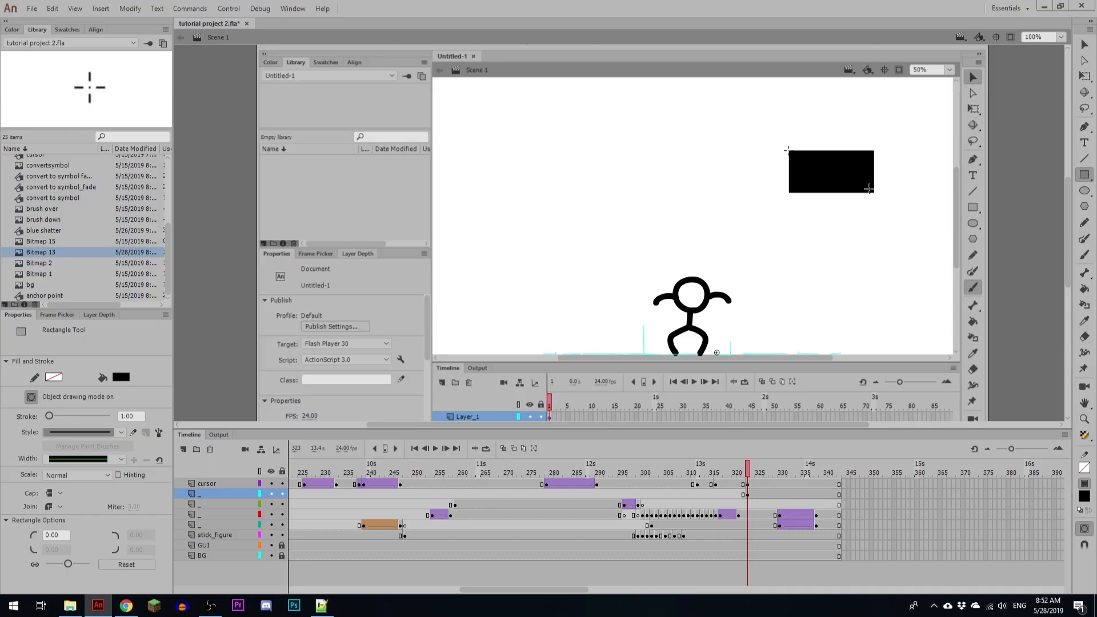
# Step: Draw a narrow vertical rectangle about 10 by 302 through the wide rectangle's middle and display their layer as outlines
pyautogui.moveTo(828, 145); pyautogui.dragTo(833, 318)
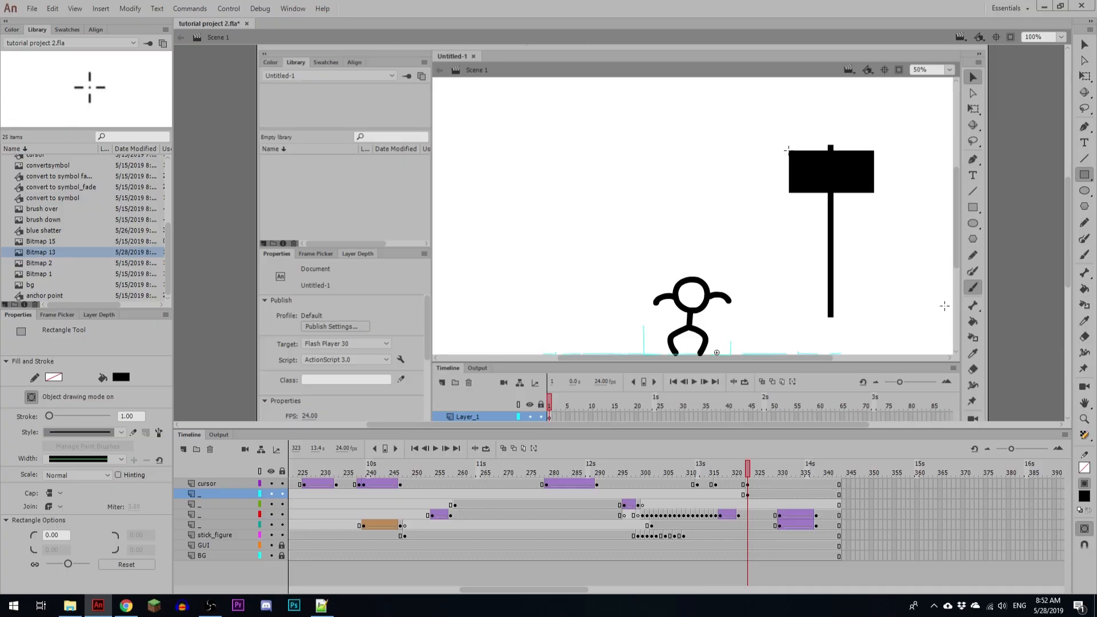
pyautogui.keyDown('ctrl'); pyautogui.click(830, 235); pyautogui.keyUp('ctrl')
pyautogui.press('Right')
pyautogui.press('Up')
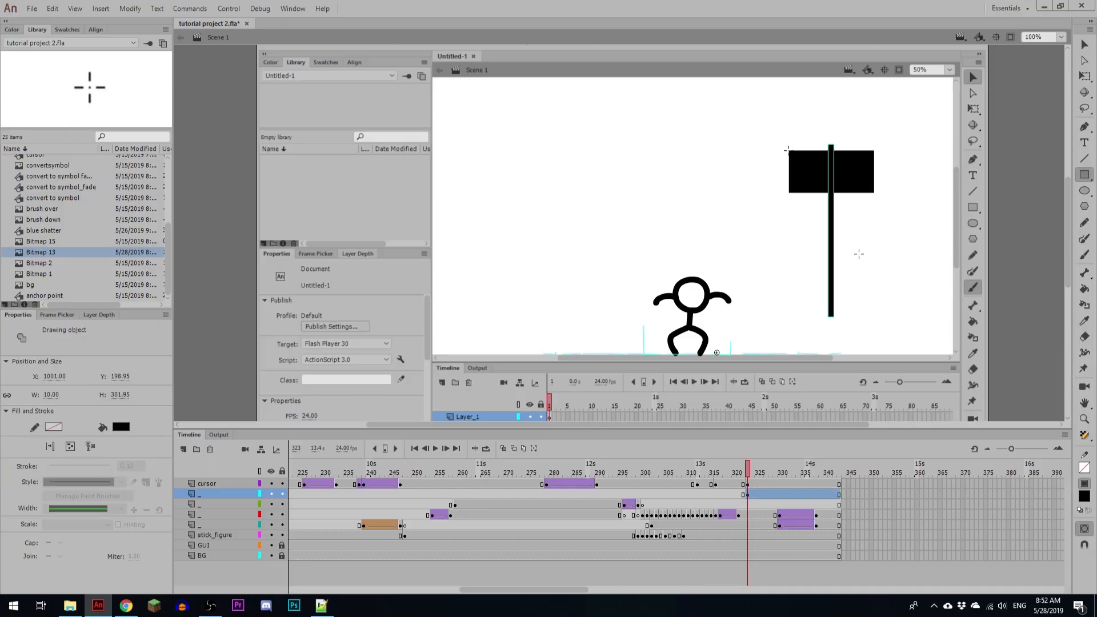
pyautogui.keyDown('ctrl'); pyautogui.click(874, 218); pyautogui.keyUp('ctrl')
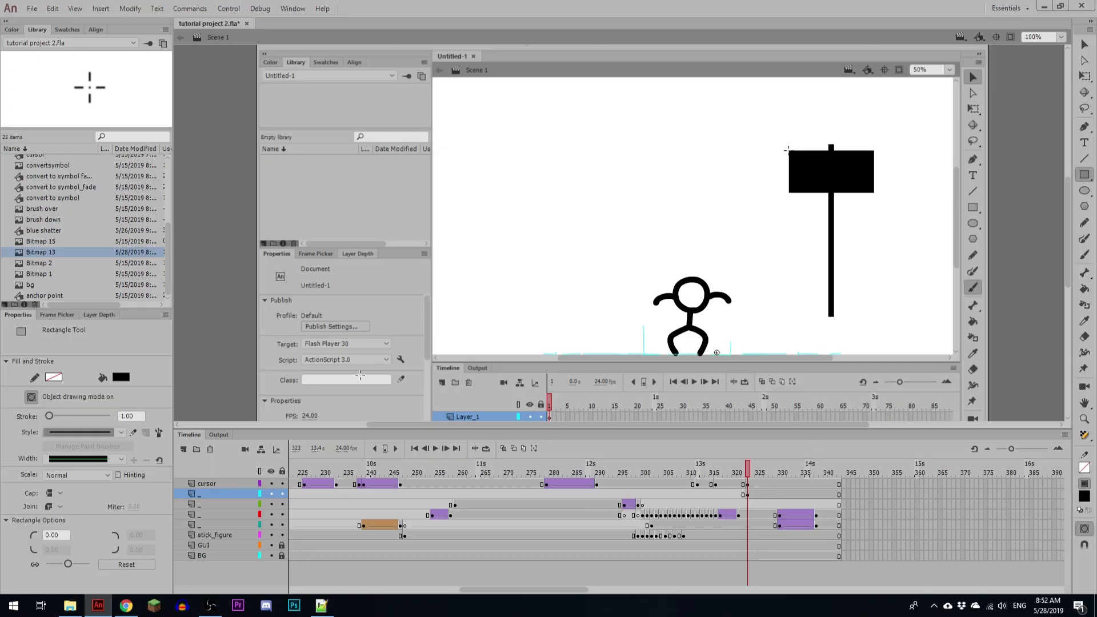
pyautogui.click(261, 493)
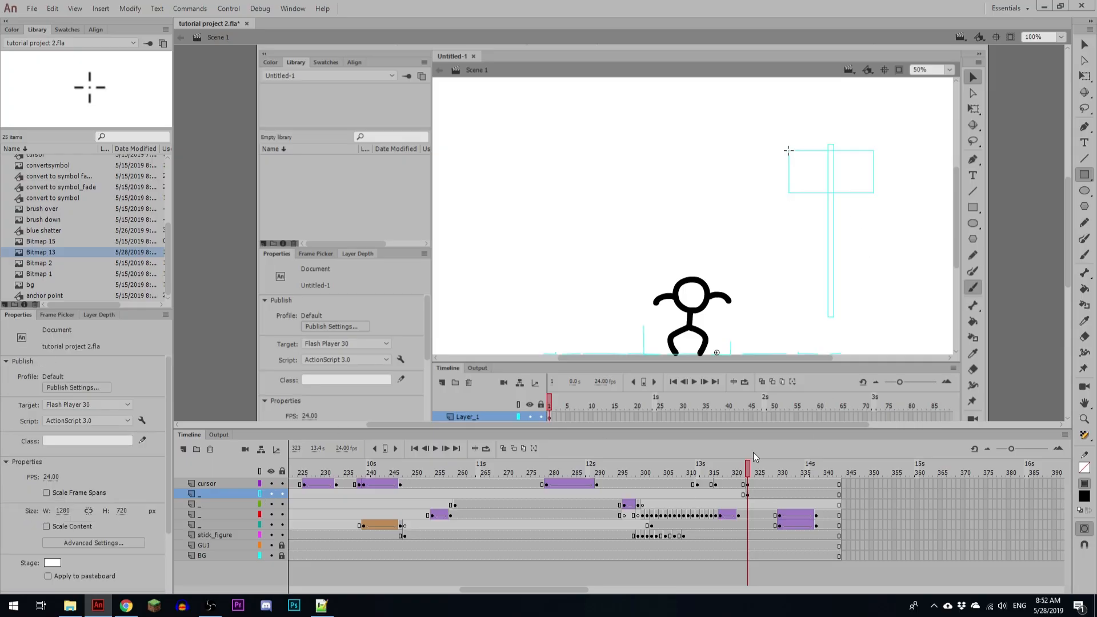
# Step: Add cursor keyframes at frames 326 and 334, placing the crosshair on the wide rectangle's lower-right corner at frame 334
pyautogui.click(747, 484)
pyautogui.hotkey('ctrl', '=')
pyautogui.hotkey('ctrl', '=')
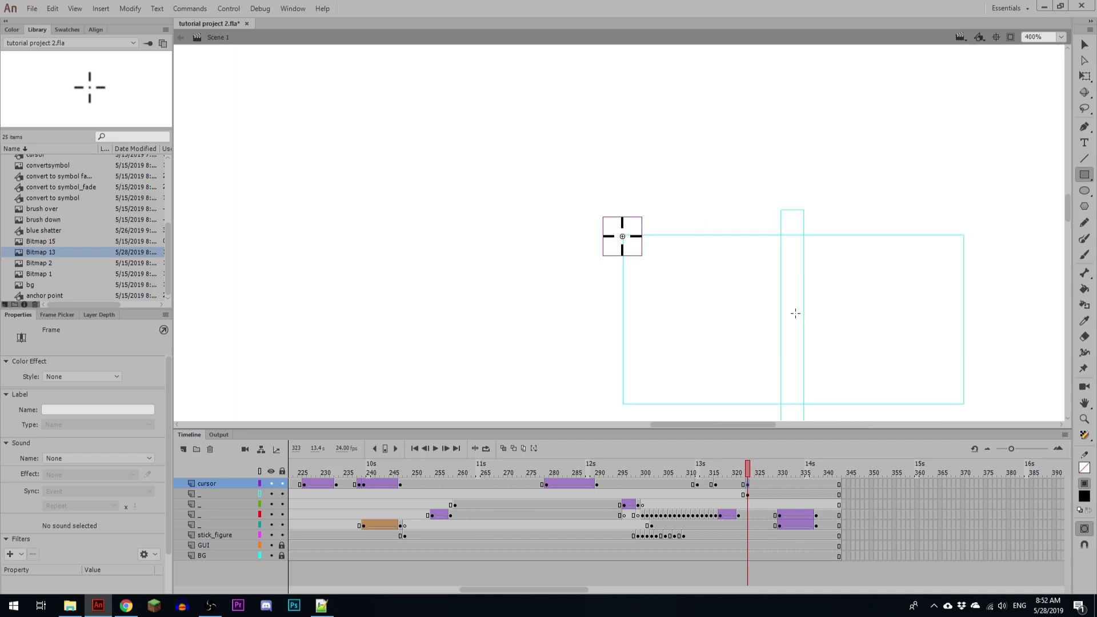
pyautogui.click(761, 484)
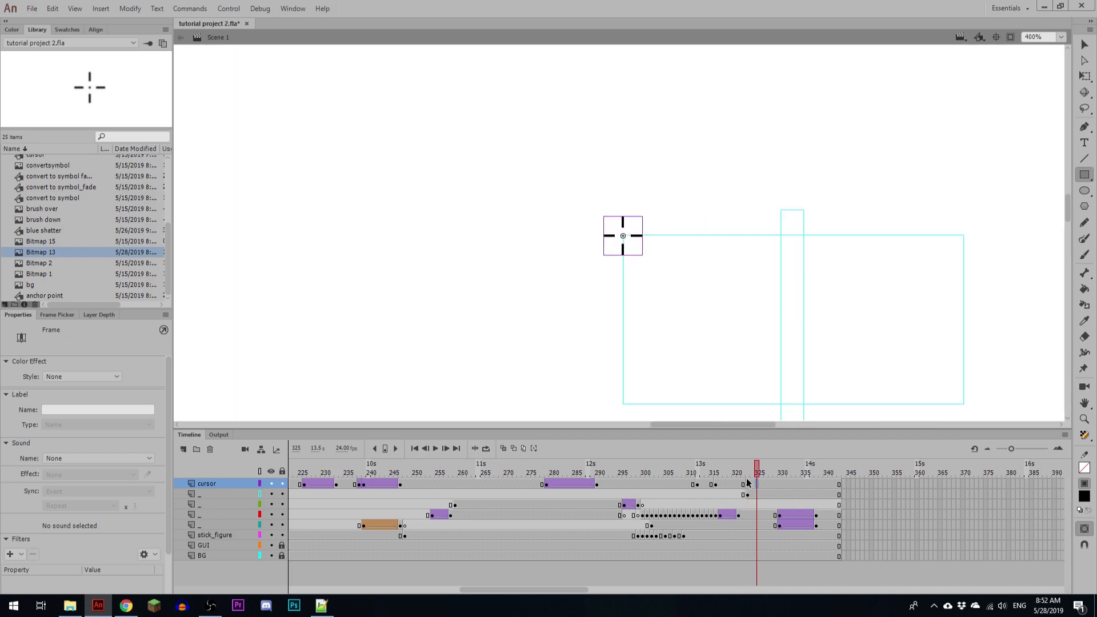
pyautogui.click(794, 484)
pyautogui.press('.')
pyautogui.press('F6')
pyautogui.moveTo(764, 350); pyautogui.dragTo(700, 293)
pyautogui.press('v')
pyautogui.moveTo(559, 167); pyautogui.dragTo(897, 332)
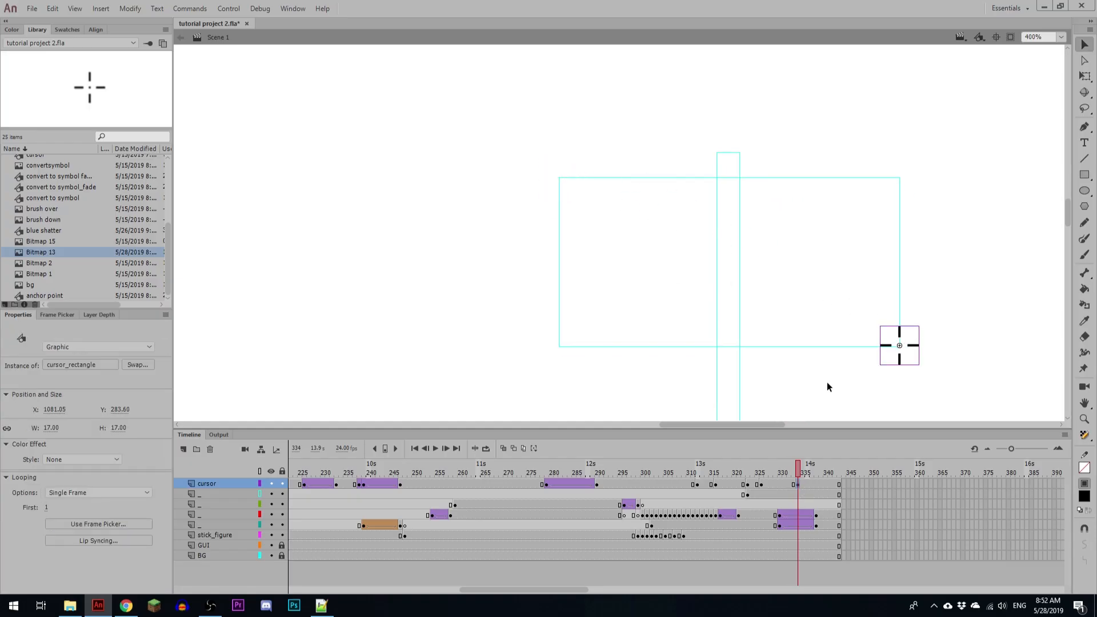
# Step: Create classic tweens on the cursor layer between frames 316 and 323 and between frames 326 and 334
pyautogui.click(734, 484)
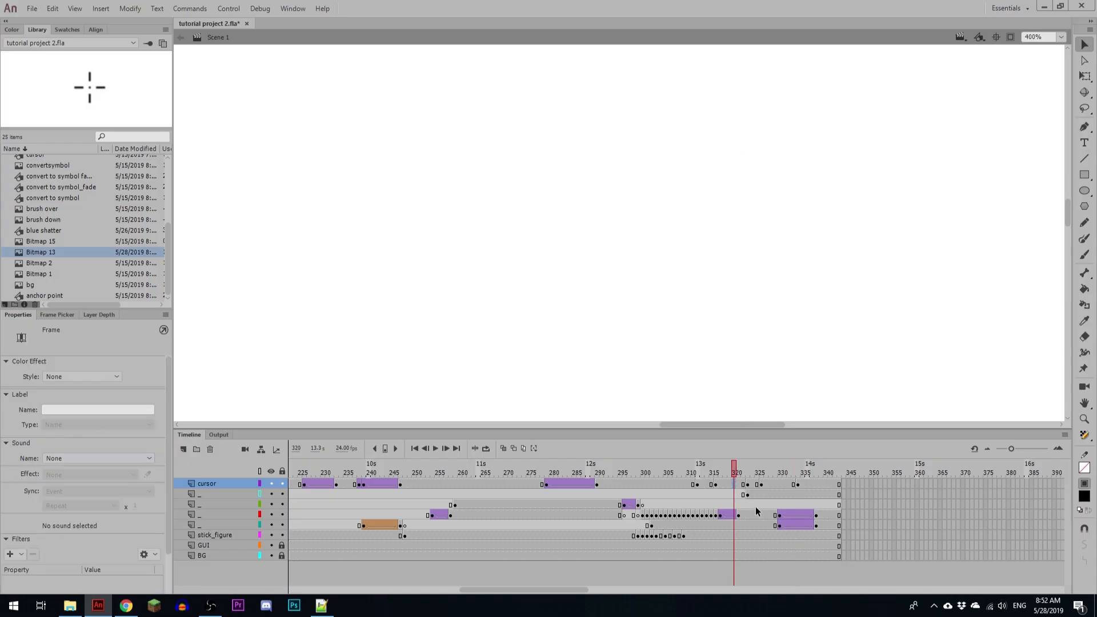
pyautogui.press('F3')
pyautogui.click(774, 484)
pyautogui.press('F3')
# Step: Set the easing of both new cursor tweens to Ease In Out with Quad
pyautogui.click(725, 485)
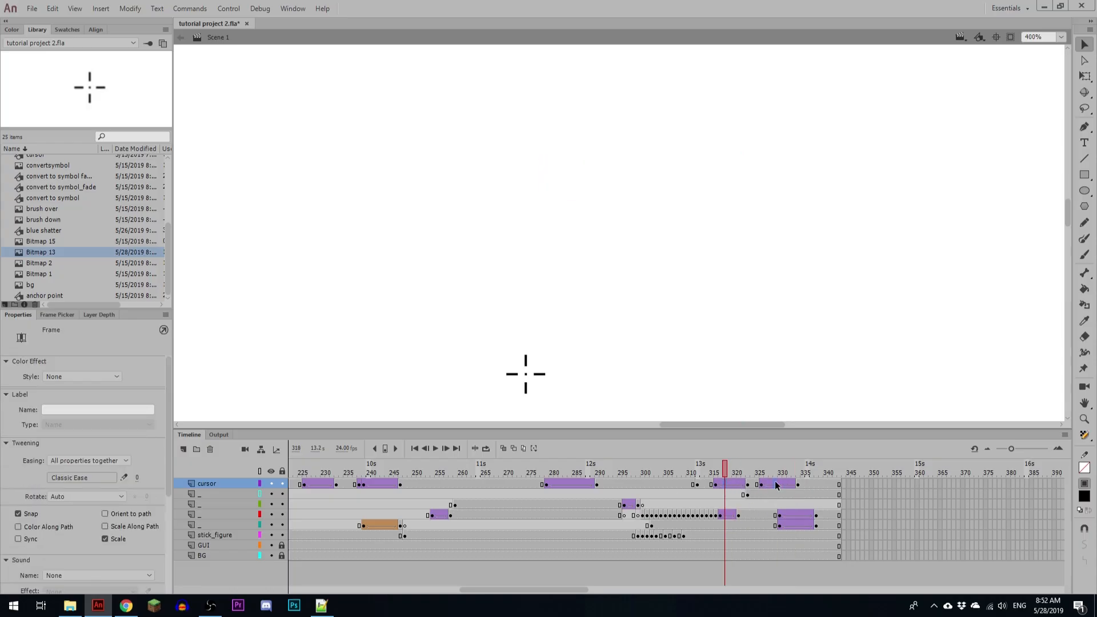
pyautogui.click(83, 478)
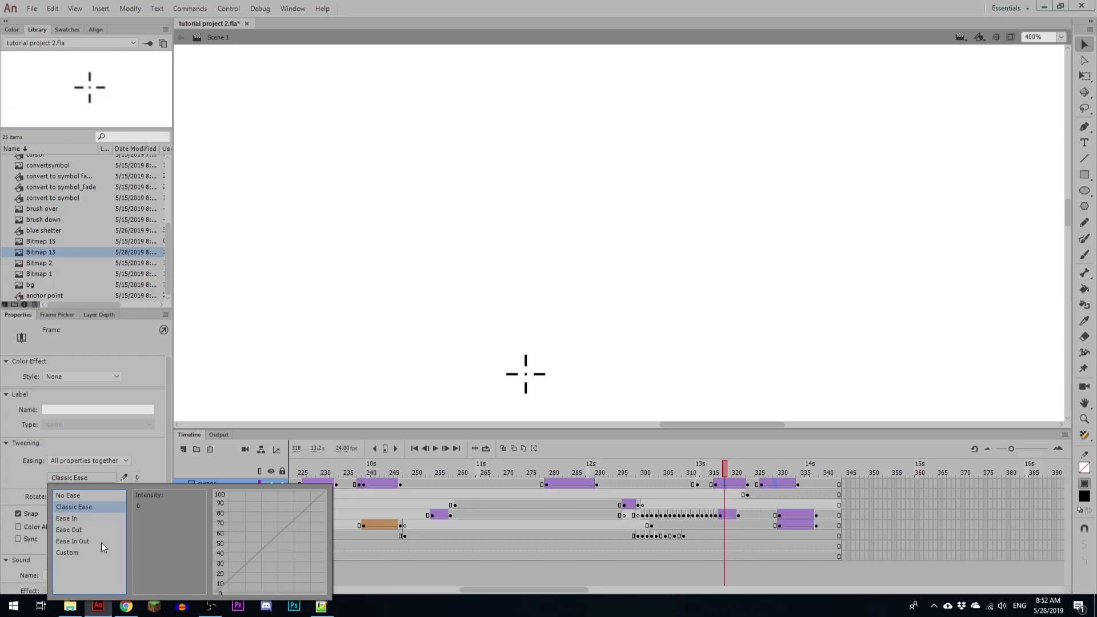
pyautogui.click(97, 541)
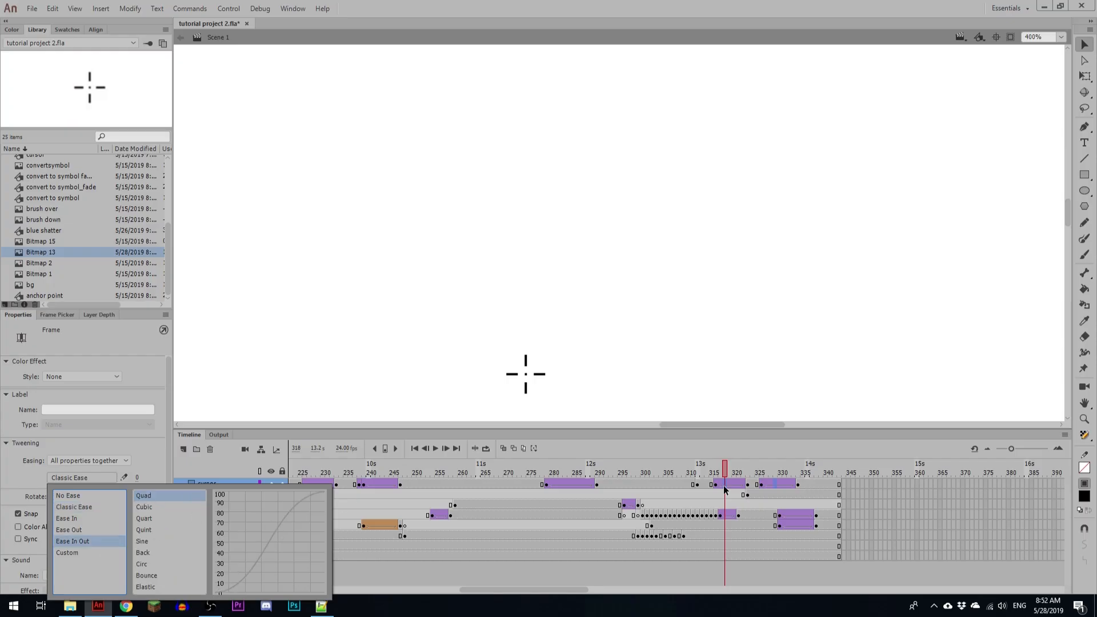
# Step: Preview the crosshair motion and try shortening the two tweens to end at frames 321 and 332
pyautogui.click(703, 468)
pyautogui.press('Return')
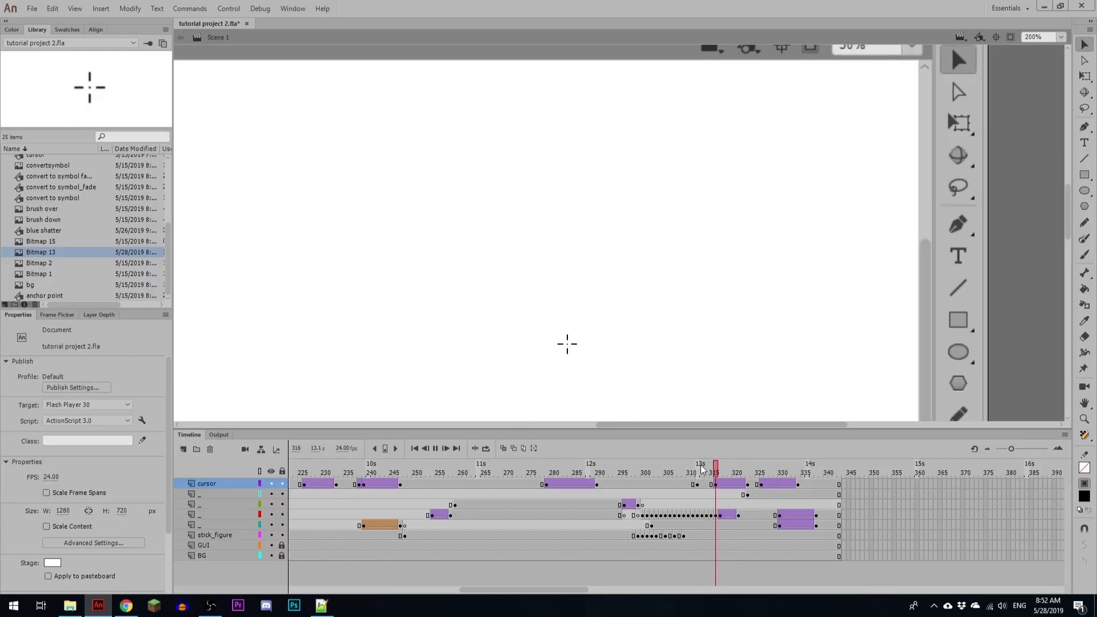
pyautogui.click(743, 469)
pyautogui.moveTo(743, 472)
pyautogui.mouseDown()
pyautogui.moveTo(714, 472)
pyautogui.moveTo(794, 473)
pyautogui.moveTo(776, 476)
pyautogui.moveTo(790, 486)
pyautogui.moveTo(738, 485)
pyautogui.mouseUp()
pyautogui.click(798, 485)
pyautogui.click(748, 484)
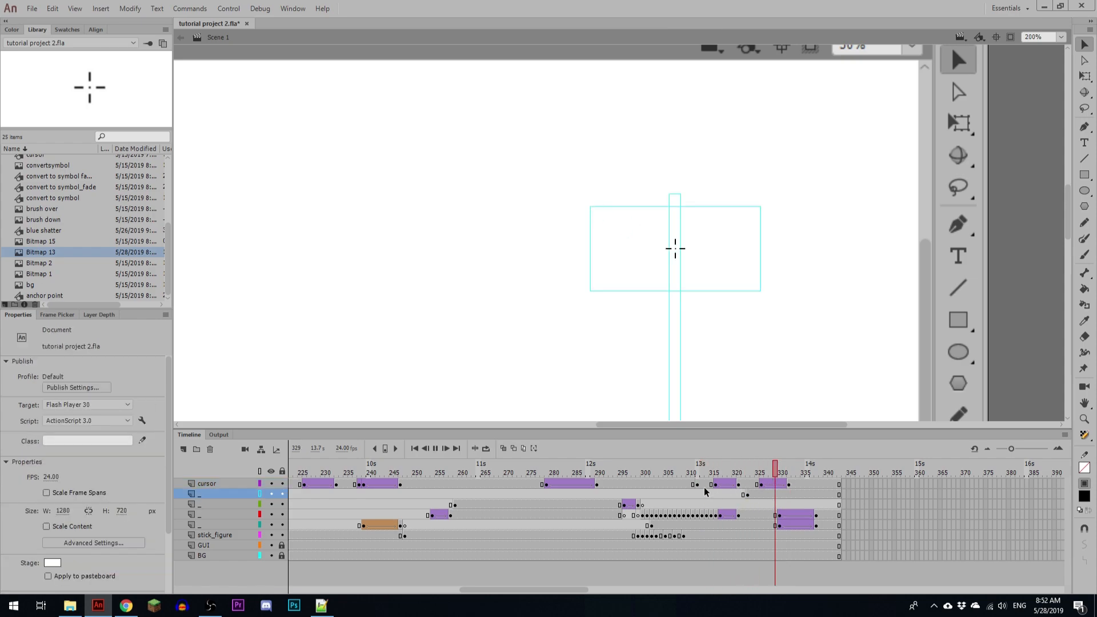
pyautogui.moveTo(739, 492); pyautogui.dragTo(712, 484)
pyautogui.press('Return')
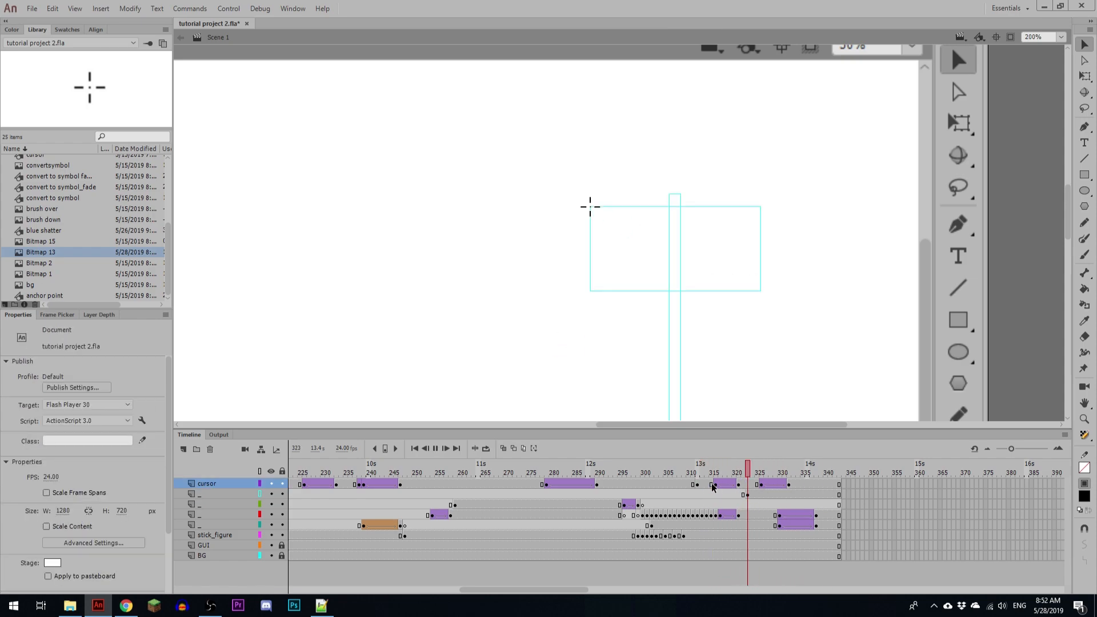
# Step: Move the first crosshair tween's end keyframe back to frame 323 and replay the motion
pyautogui.click(742, 485)
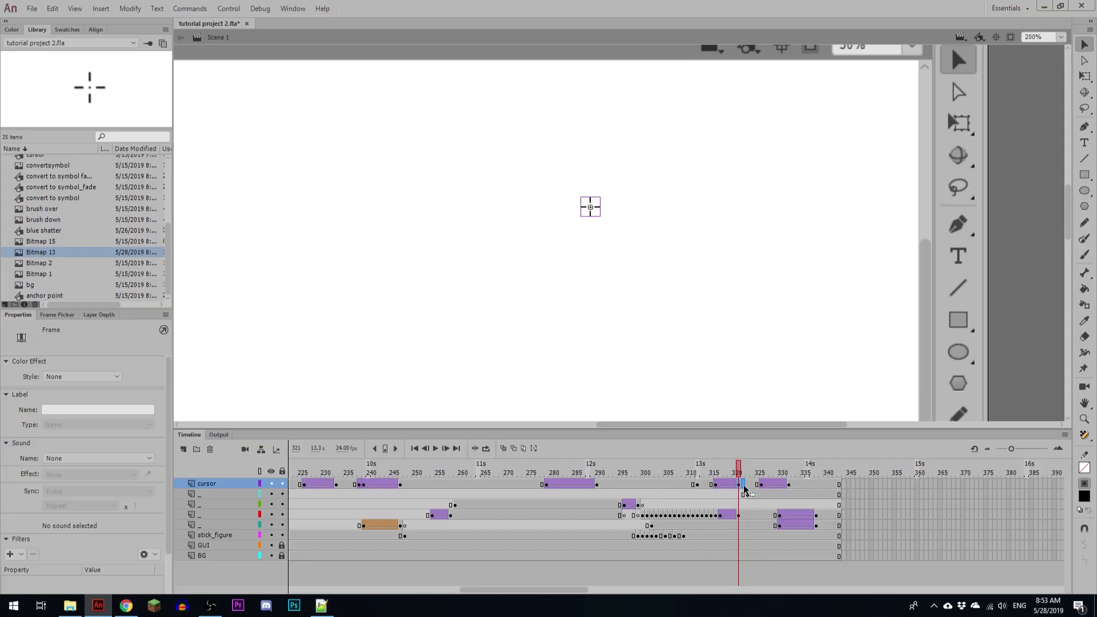
pyautogui.press('Return')
pyautogui.click(710, 485)
pyautogui.press('Return')
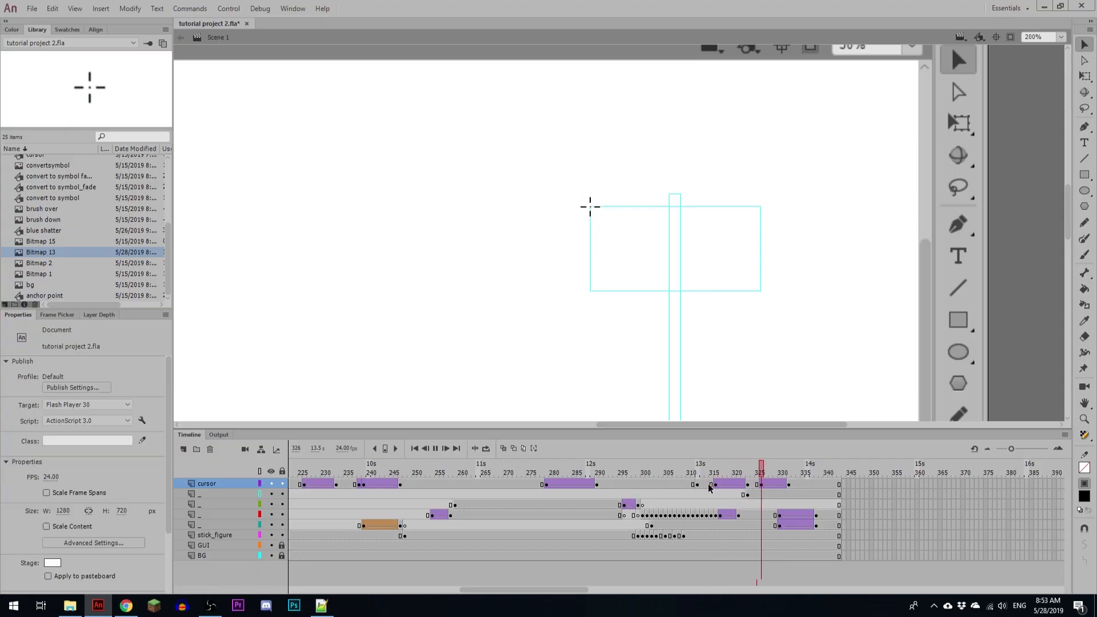
# Step: Move the second crosshair tween's end keyframe to frame 333 and preview the motion
pyautogui.click(747, 484)
pyautogui.click(789, 484)
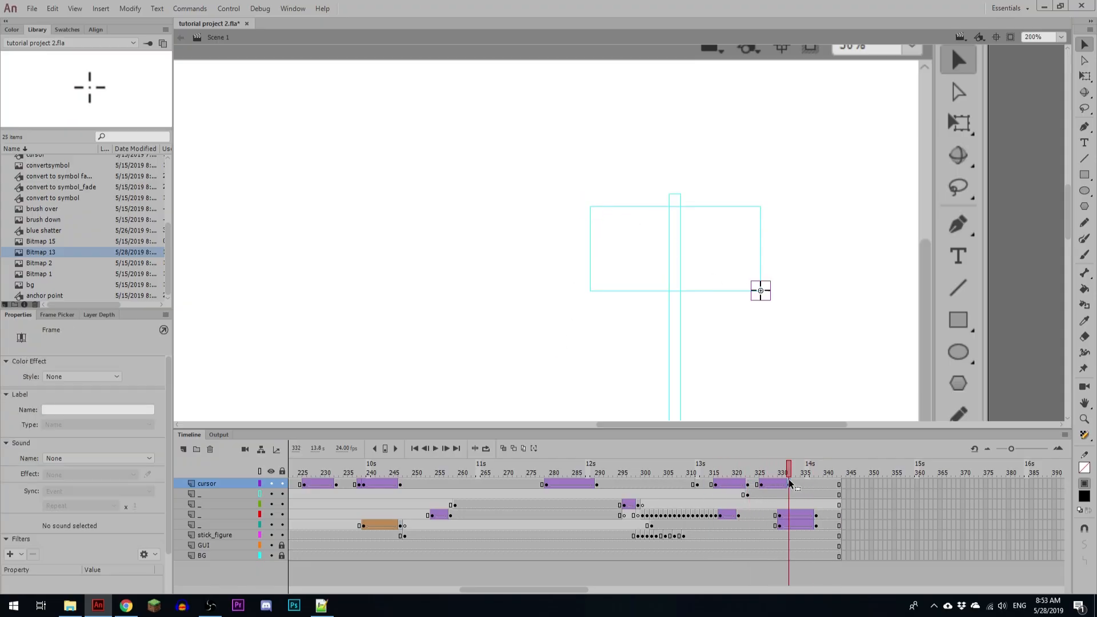
pyautogui.click(792, 485)
pyautogui.click(763, 494)
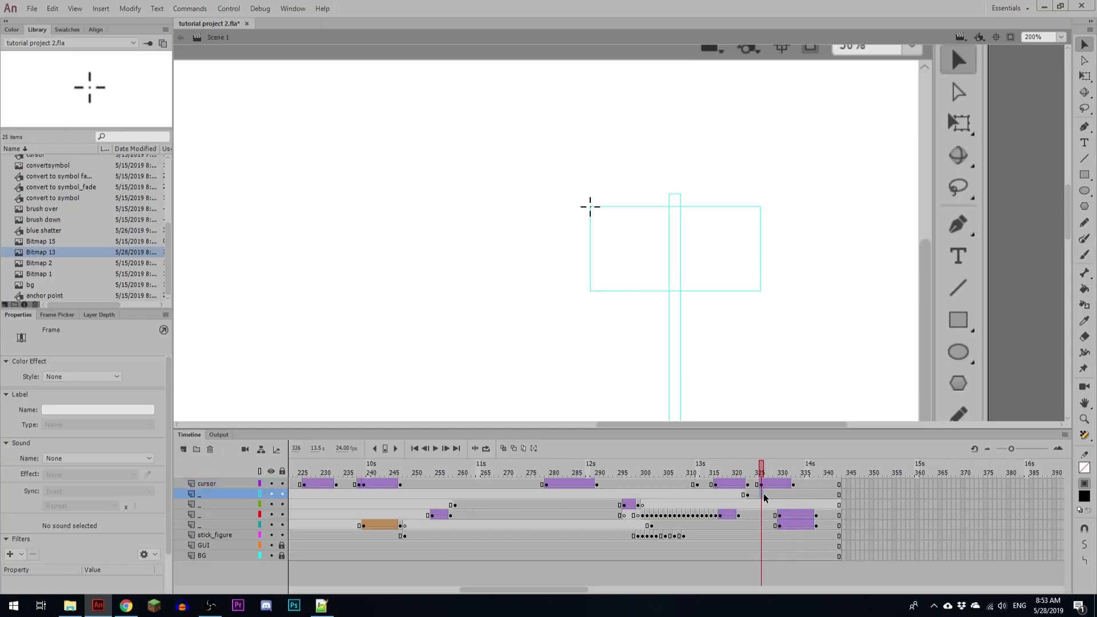
pyautogui.press('Return')
# Step: Add a cursor keyframe at frame 336 and move the crosshair to the narrow rectangle's upper-left corner
pyautogui.click(803, 485)
pyautogui.click(807, 485)
pyautogui.press('F6')
pyautogui.hotkey('shift', 'Left')
pyautogui.hotkey('shift', 'Up')
pyautogui.hotkey('shift', 'Up')
pyautogui.hotkey('shift', 'Up')
pyautogui.hotkey('shift', 'Up')
pyautogui.hotkey('shift', 'Up')
pyautogui.hotkey('shift', 'Up')
pyautogui.hotkey('shift', 'Up')
pyautogui.hotkey('shift', 'Up')
pyautogui.hotkey('shift', 'Up')
pyautogui.hotkey('shift', 'Up')
pyautogui.hotkey('shift', 'Up')
pyautogui.hotkey('shift', 'Up')
pyautogui.hotkey('shift', 'Up')
pyautogui.hotkey('shift', 'Up')
pyautogui.hotkey('shift', 'Up')
pyautogui.hotkey('shift', 'Up')
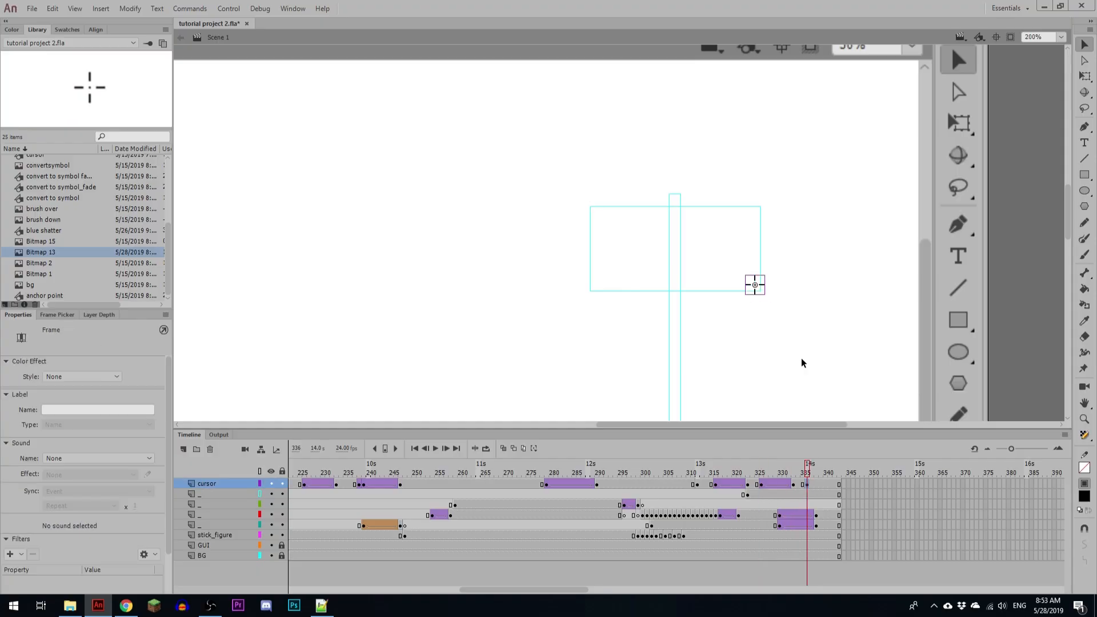
pyautogui.hotkey('shift', 'Left')
pyautogui.hotkey('shift', 'Left')
pyautogui.hotkey('shift', 'Left')
pyautogui.hotkey('shift', 'Left')
pyautogui.hotkey('shift', 'Left')
pyautogui.hotkey('shift', 'Left')
pyautogui.hotkey('shift', 'Left')
pyautogui.hotkey('shift', 'Left')
pyautogui.hotkey('shift', 'Left')
pyautogui.hotkey('shift', 'Left')
pyautogui.hotkey('shift', 'Left')
pyautogui.hotkey('shift', 'Left')
pyautogui.hotkey('shift', 'Left')
pyautogui.hotkey('shift', 'Left')
pyautogui.hotkey('shift', 'Left')
pyautogui.hotkey('shift', 'Left')
pyautogui.hotkey('shift', 'Up')
pyautogui.hotkey('shift', 'Right')
# Step: Preview the motion and extend all layers to frame 350
pyautogui.press('Return')
pyautogui.press('F5')
pyautogui.press('F5')
pyautogui.press('F5')
pyautogui.press('F5')
pyautogui.press('F5')
pyautogui.press('F5')
pyautogui.press('F5')
# Step: Move the cursor keyframe at frame 336 to frame 348 and add a keyframe at frame 340
pyautogui.click(808, 486)
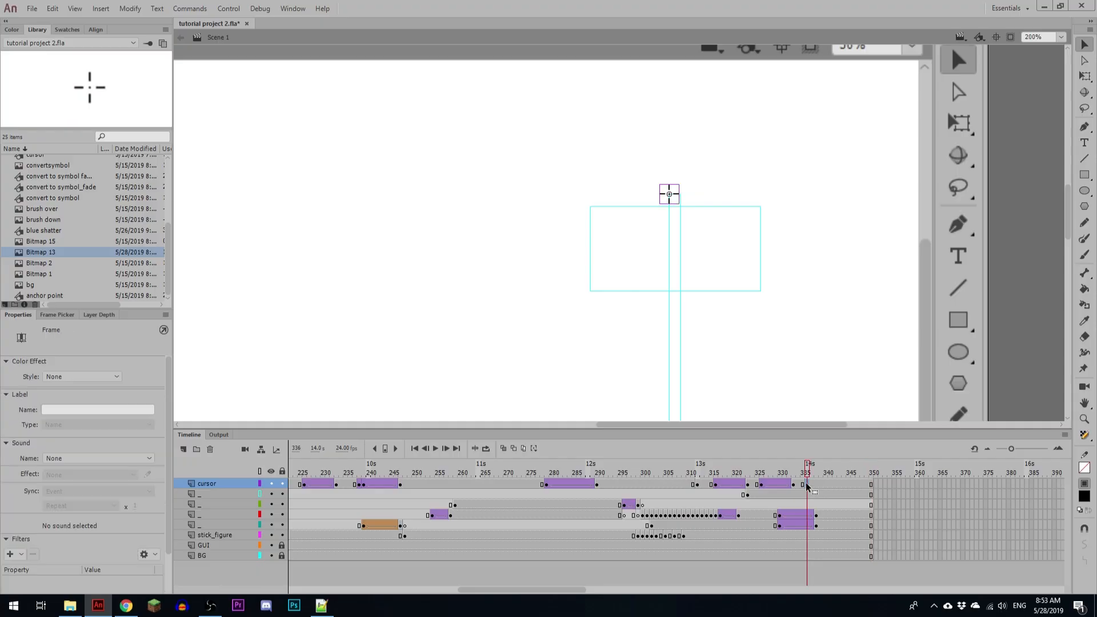
pyautogui.moveTo(808, 486); pyautogui.dragTo(862, 486)
pyautogui.click(829, 486)
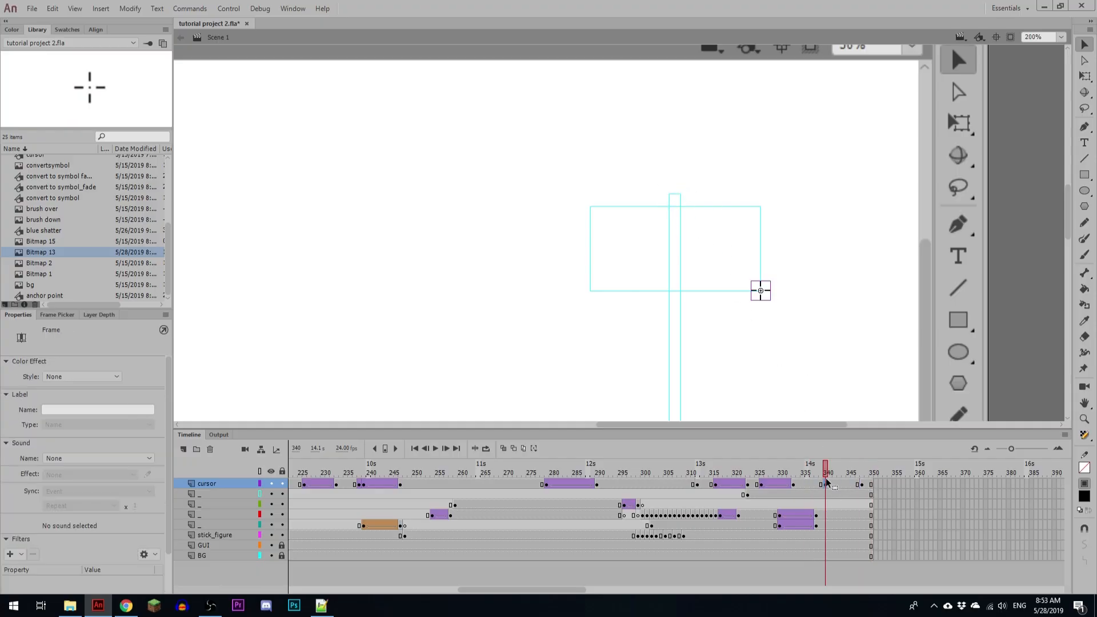
# Step: Tween the crosshair between frames 340 and 348 on the cursor layer and add an offset keyframe at frame 342
pyautogui.moveTo(826, 475); pyautogui.dragTo(856, 479)
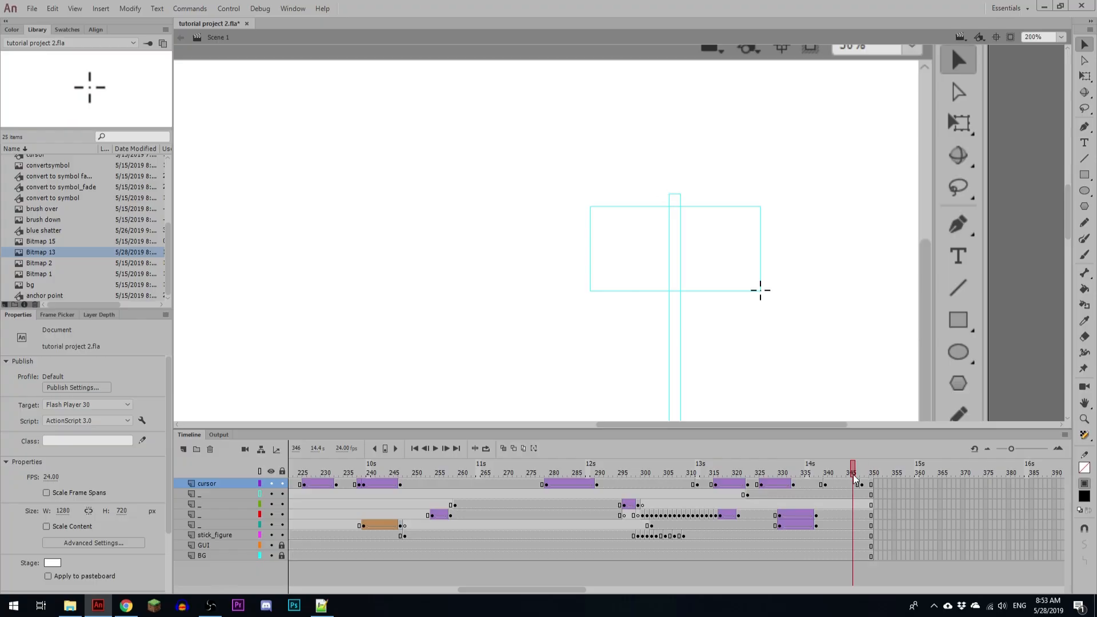
pyautogui.click(839, 485)
pyautogui.click(834, 485)
pyautogui.click(844, 485)
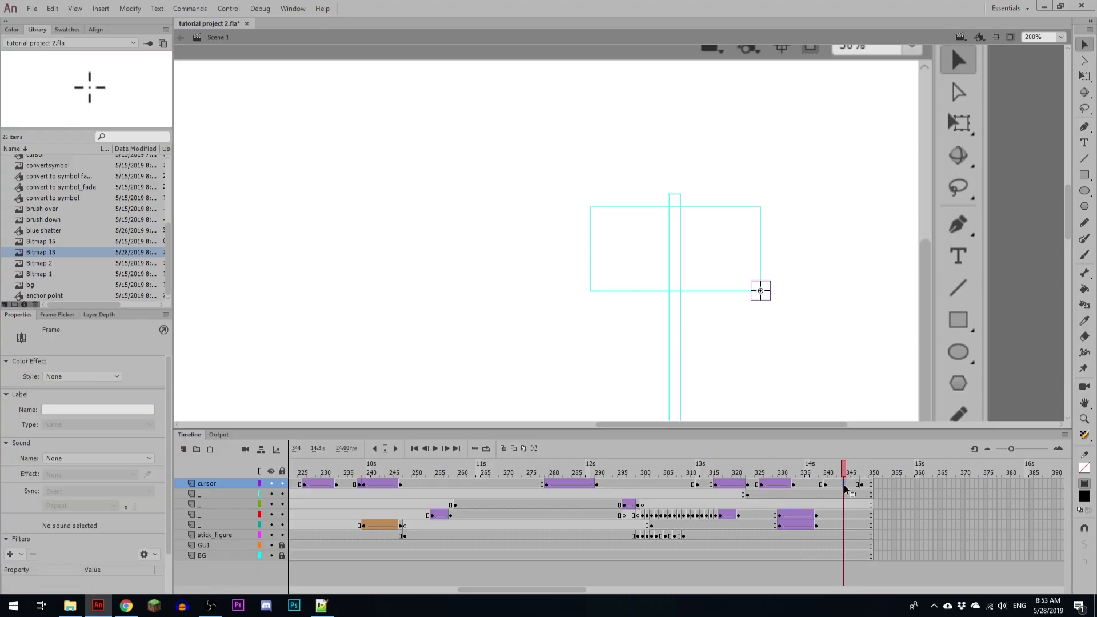
pyautogui.press('F2')
pyautogui.click(839, 485)
pyautogui.click(835, 485)
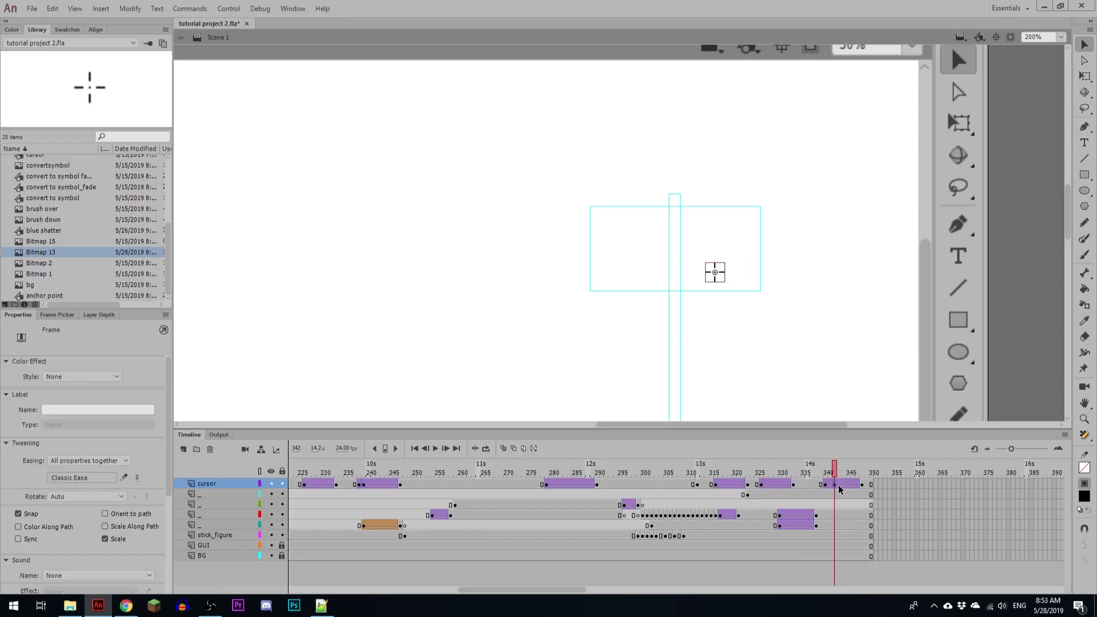
# Step: Add a cursor keyframe at frame 344 and nudge the crosshair upward inside the wide rectangle
pyautogui.click(845, 485)
pyautogui.press('F6')
pyautogui.hotkey('shift', 'Left')
pyautogui.hotkey('shift', 'Up')
pyautogui.hotkey('shift', 'Right')
pyautogui.hotkey('shift', 'Right')
pyautogui.hotkey('shift', 'Up')
pyautogui.hotkey('shift', 'Up')
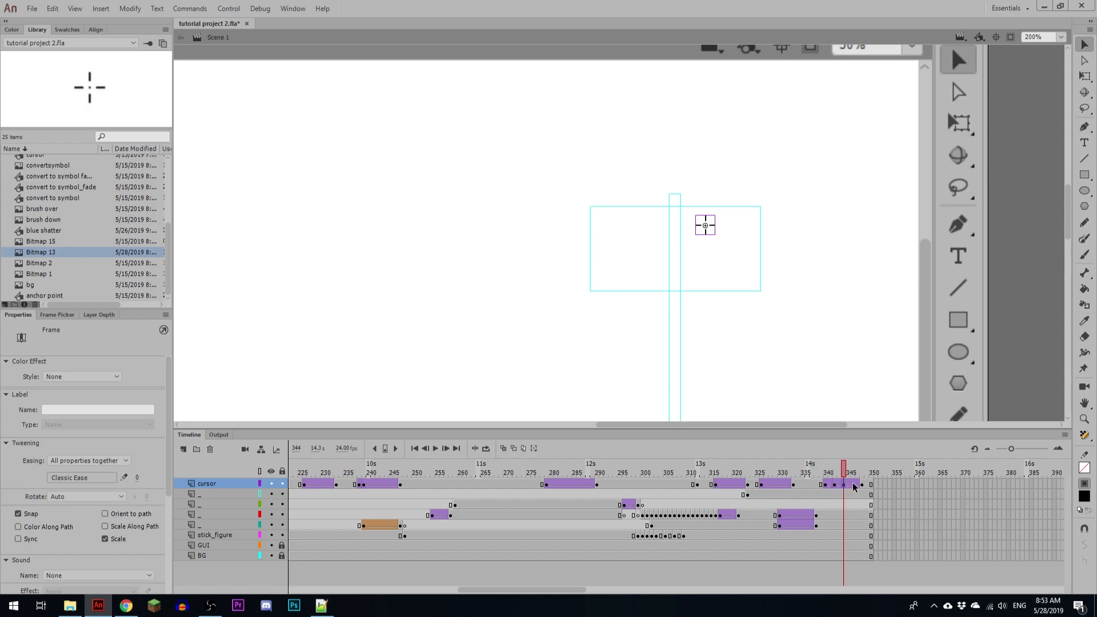
# Step: Add a cursor keyframe at frame 346 and nudge the crosshair toward the narrow rectangle's top end
pyautogui.click(853, 486)
pyautogui.press('F6')
pyautogui.hotkey('shift', 'Left')
pyautogui.press('Up')
pyautogui.press('Up')
pyautogui.press('Up')
pyautogui.press('Left')
pyautogui.press('Left')
pyautogui.press('Left')
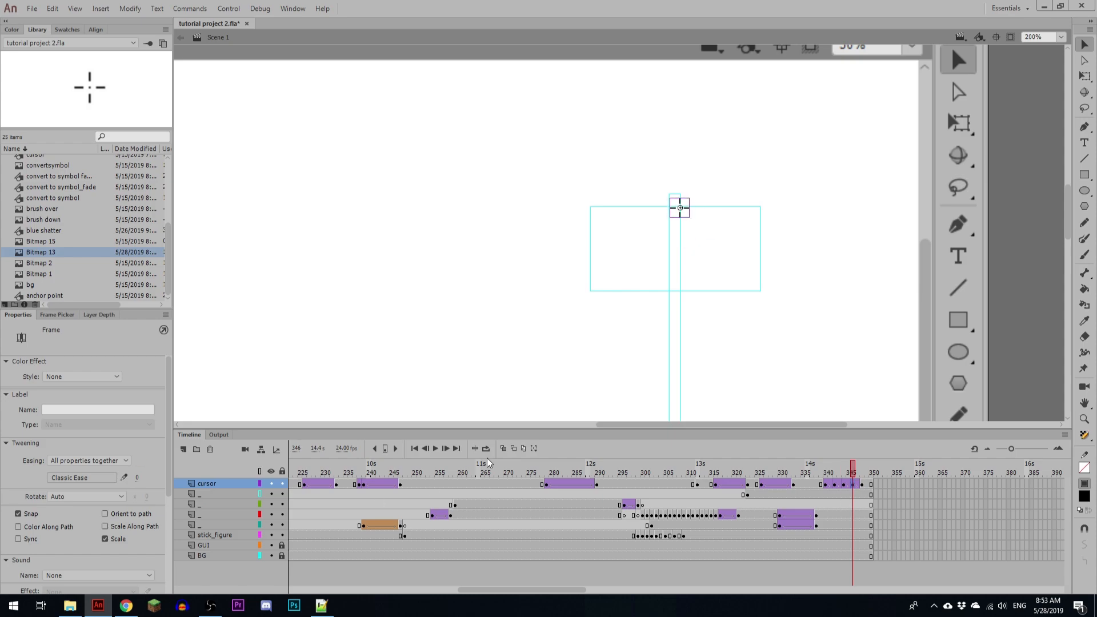
# Step: Use onion skinning to refine the crosshair's position at frame 342, and preview the motion
pyautogui.click(503, 448)
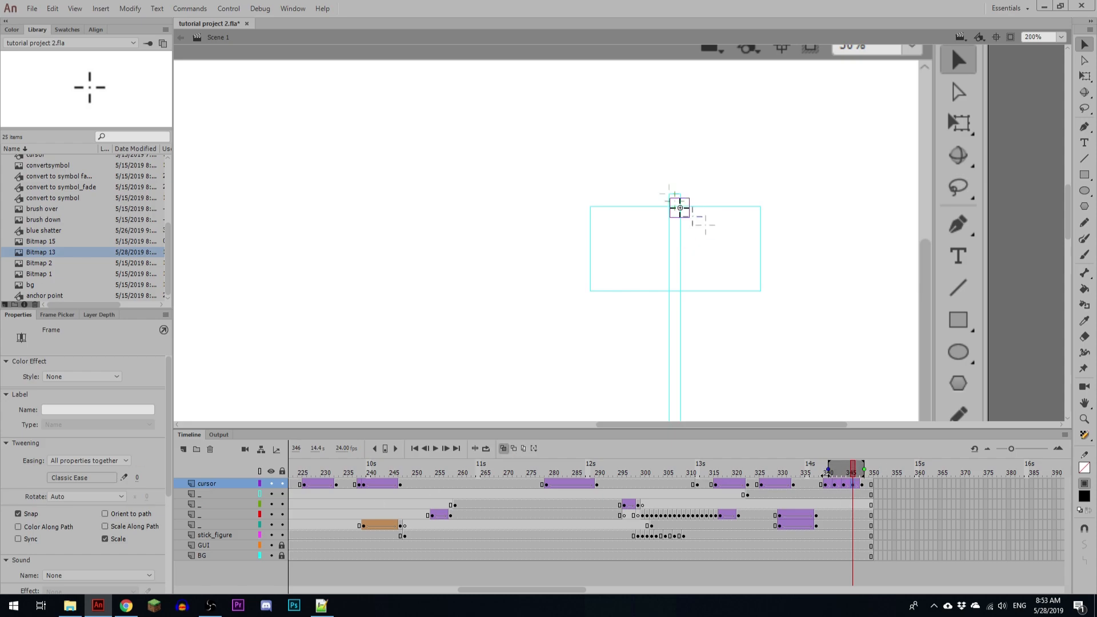
pyautogui.press(',')
pyautogui.press(',')
pyautogui.press(',')
pyautogui.press(',')
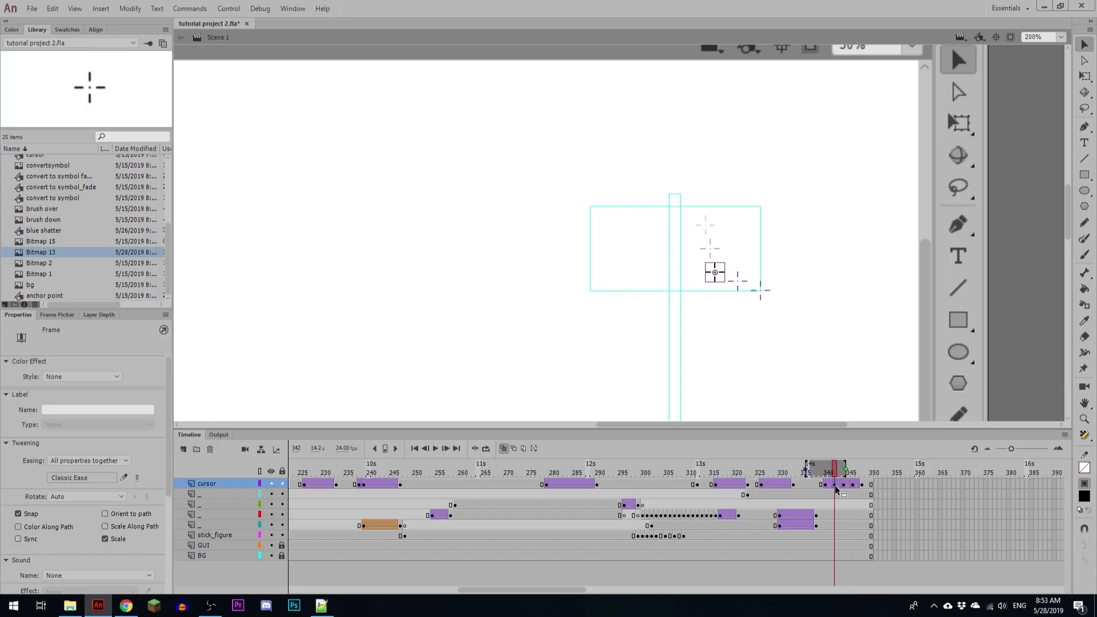
pyautogui.click(503, 448)
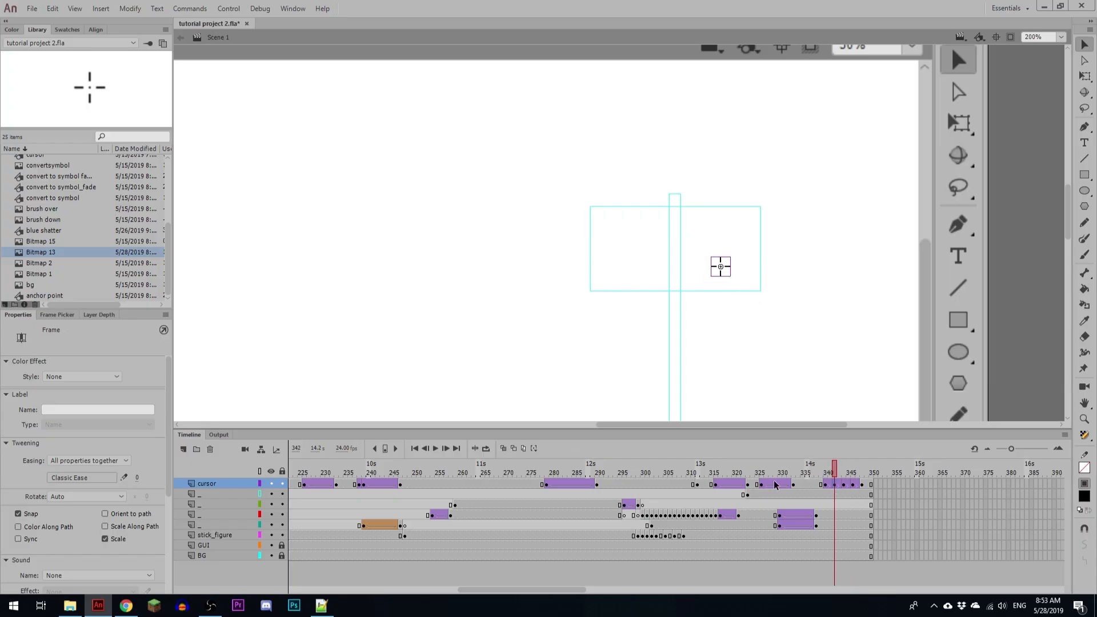
pyautogui.press('Return')
# Step: Reposition the crosshair at frames 344 and 346 with onion skinning into a smooth path, and preview the motion
pyautogui.click(847, 485)
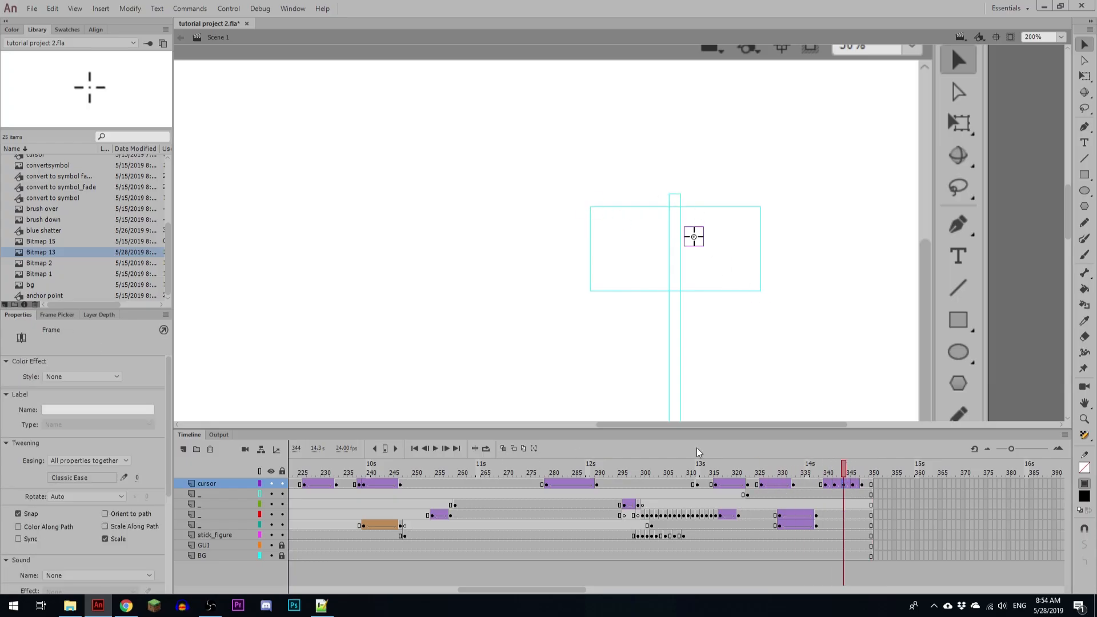
pyautogui.click(502, 448)
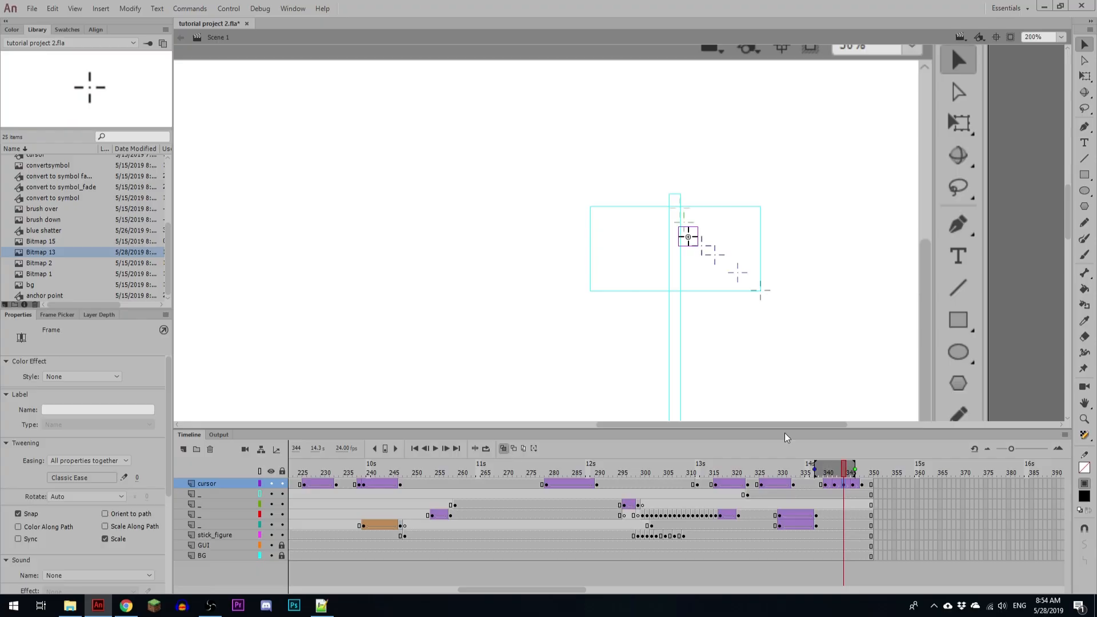
pyautogui.click(853, 485)
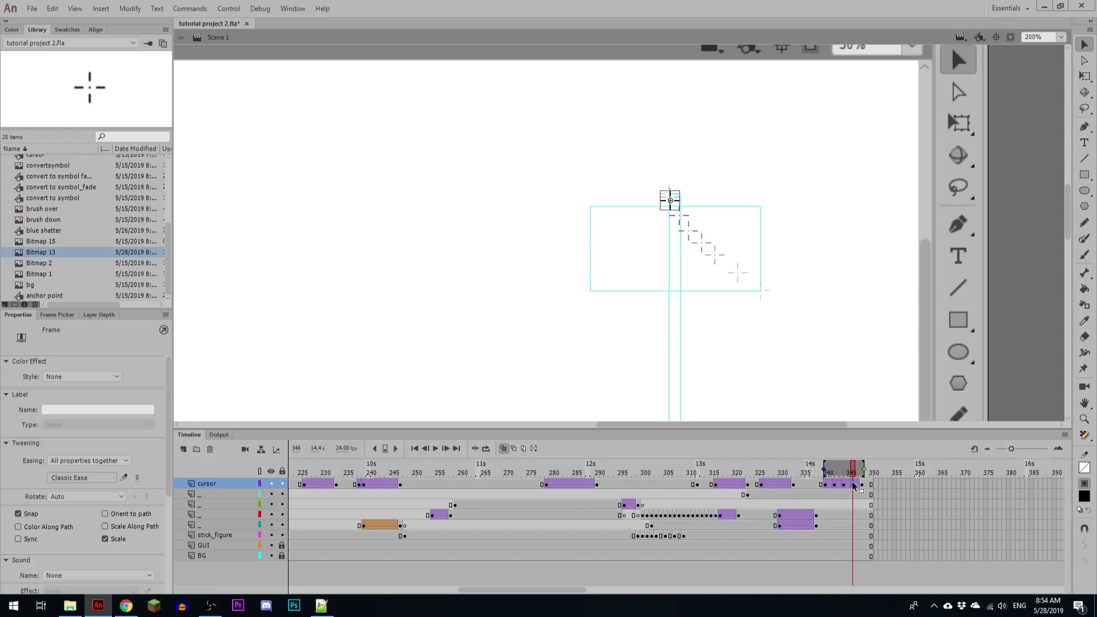
pyautogui.click(844, 487)
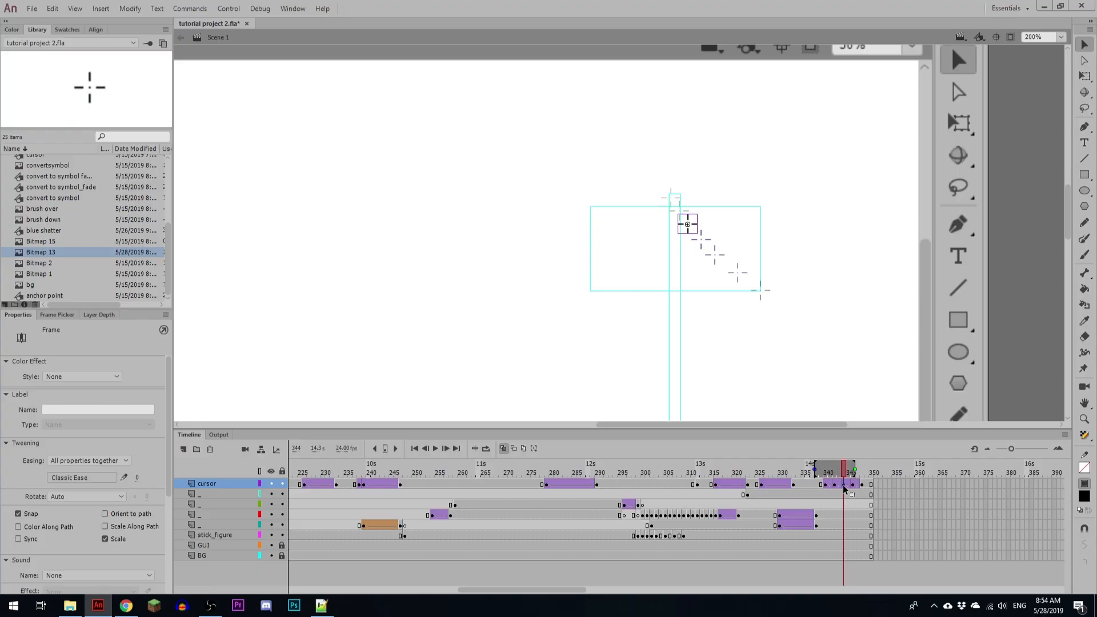
pyautogui.press('Return')
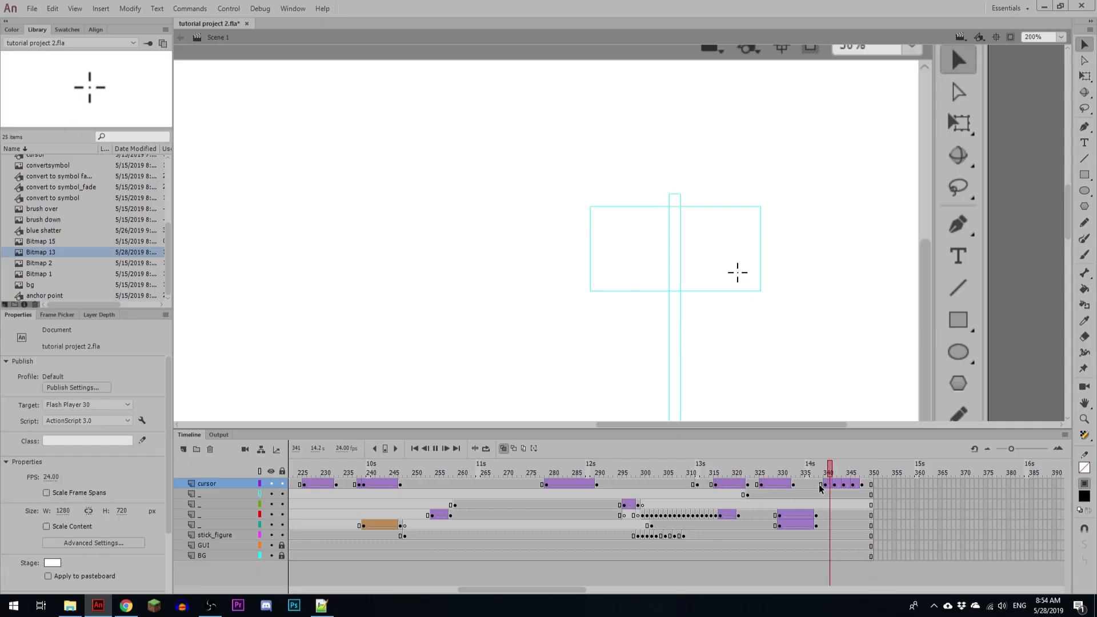
pyautogui.click(820, 485)
pyautogui.press('Return')
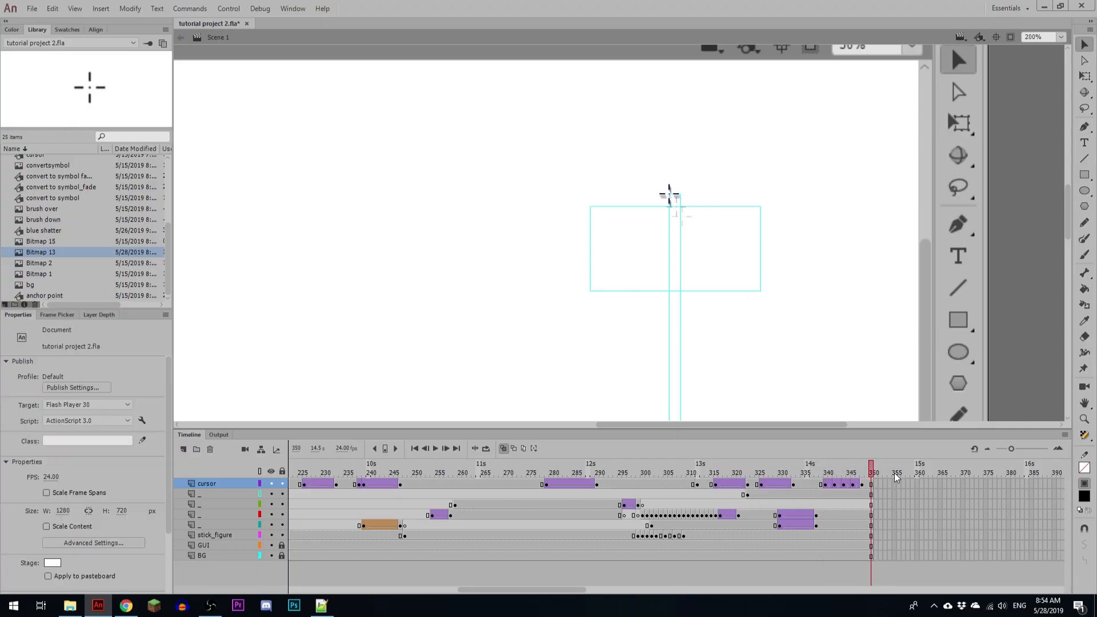
# Step: Extend all layers to frame 360 and add a cursor keyframe at frame 351
pyautogui.click(880, 486)
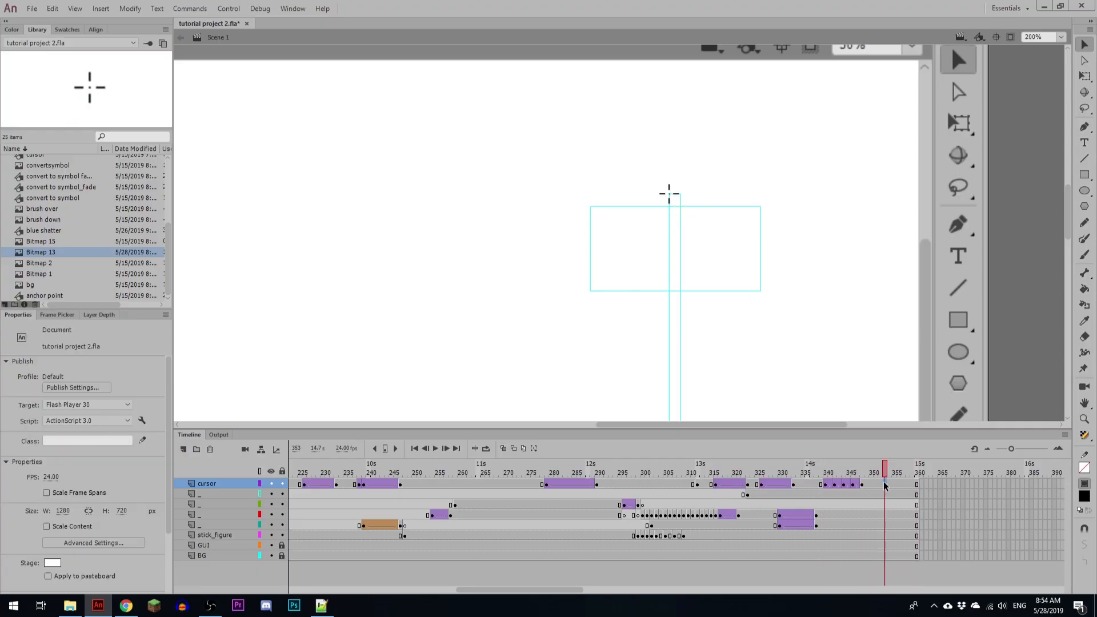
pyautogui.click(877, 485)
pyautogui.press('F6')
# Step: Add a cursor keyframe at frame 358 and move the crosshair down to the narrow rectangle's lower-right corner
pyautogui.click(909, 483)
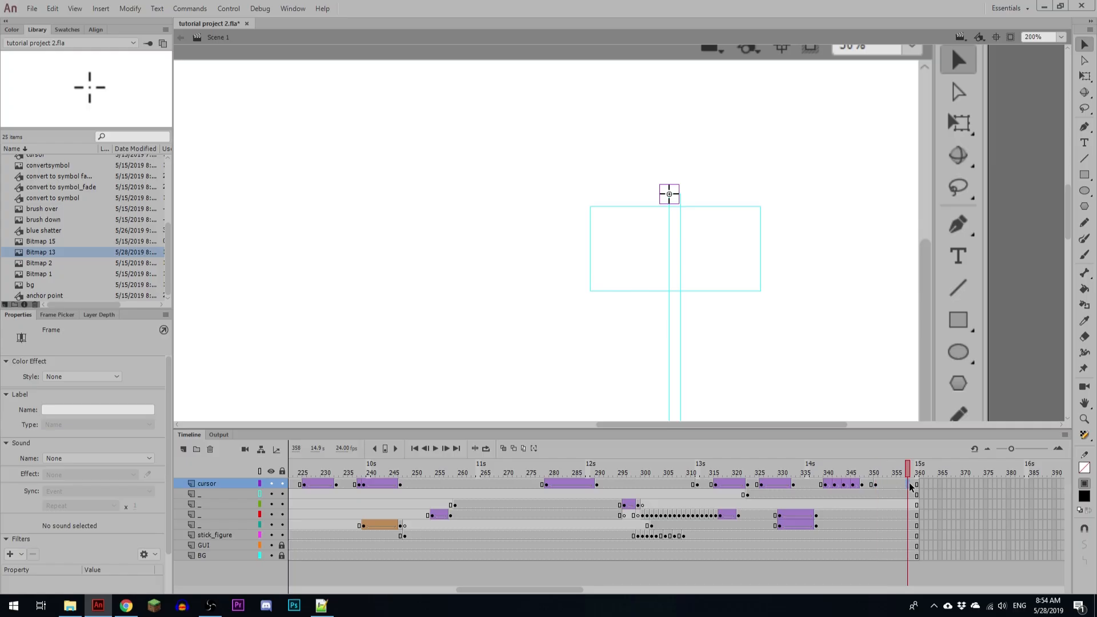
pyautogui.press('F6')
pyautogui.moveTo(816, 368); pyautogui.dragTo(775, 184)
pyautogui.hotkey('shift', 'Down')
pyautogui.hotkey('shift', 'Down')
pyautogui.hotkey('shift', 'Down')
pyautogui.hotkey('shift', 'Down')
pyautogui.hotkey('shift', 'Down')
pyautogui.hotkey('shift', 'Down')
pyautogui.hotkey('shift', 'Down')
pyautogui.hotkey('shift', 'Down')
pyautogui.hotkey('shift', 'Down')
pyautogui.hotkey('shift', 'Down')
pyautogui.hotkey('shift', 'Down')
pyautogui.hotkey('shift', 'Down')
pyautogui.hotkey('shift', 'Down')
pyautogui.hotkey('shift', 'Down')
pyautogui.hotkey('shift', 'Down')
pyautogui.hotkey('shift', 'Down')
pyautogui.hotkey('shift', 'Down')
pyautogui.hotkey('shift', 'Down')
pyautogui.hotkey('shift', 'Down')
pyautogui.hotkey('shift', 'Down')
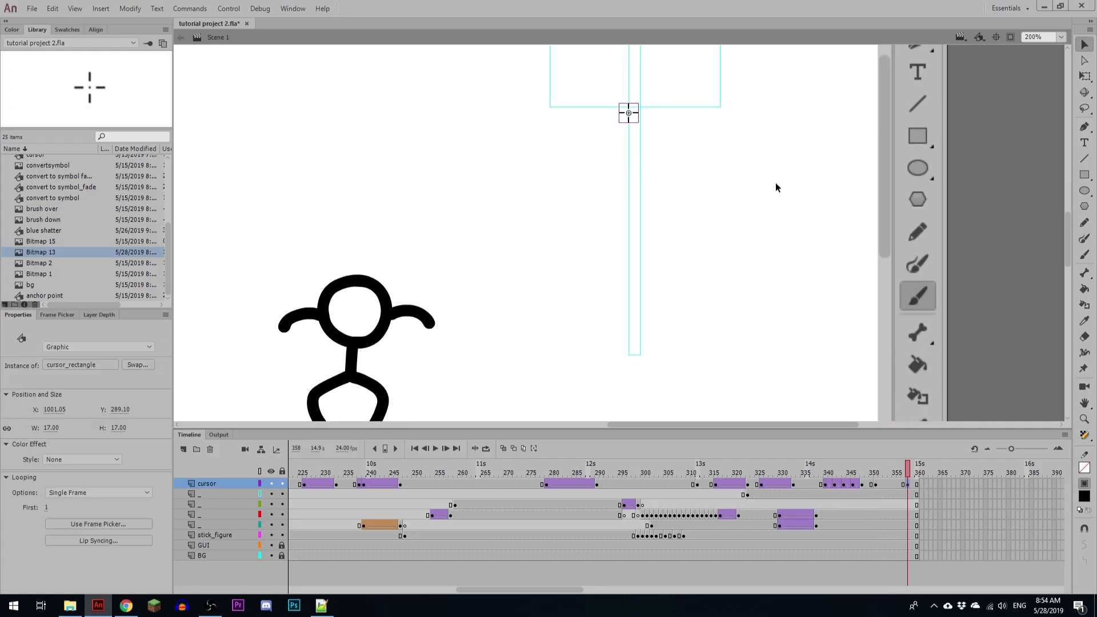
pyautogui.press('Right')
pyautogui.press('Right')
pyautogui.press('Right')
pyautogui.press('Right')
pyautogui.press('Right')
pyautogui.press('Right')
pyautogui.press('Right')
pyautogui.press('Right')
pyautogui.press('Right')
pyautogui.press('Right')
# Step: Tween the crosshair between frames 351 and 358 with Quad Ease In Out easing, and preview the motion
pyautogui.click(894, 484)
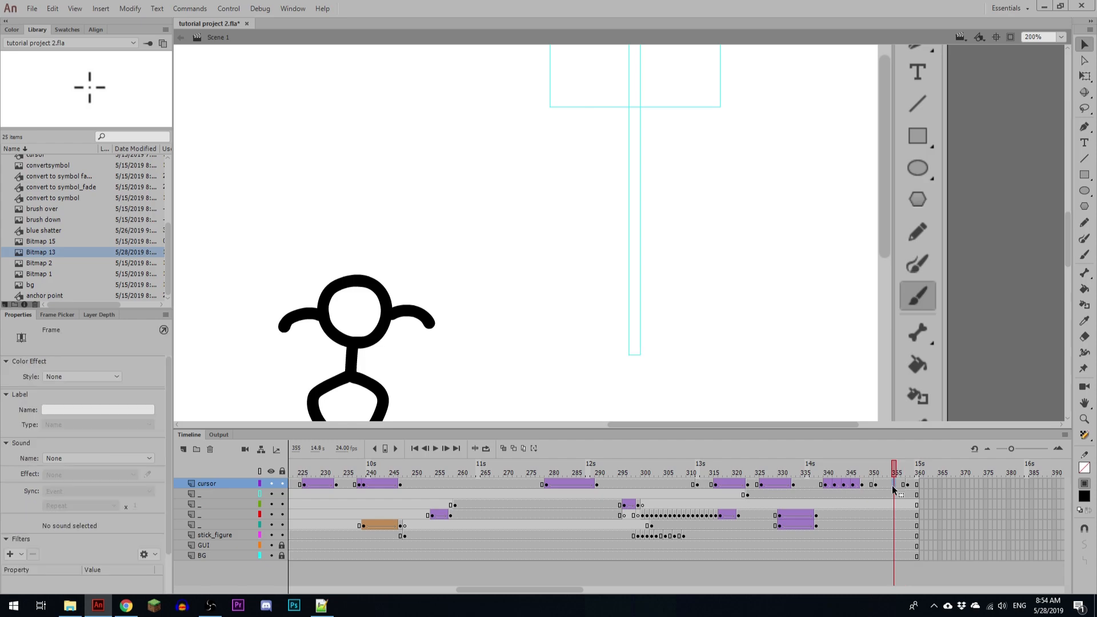
pyautogui.press('F3')
pyautogui.click(92, 478)
pyautogui.click(86, 541)
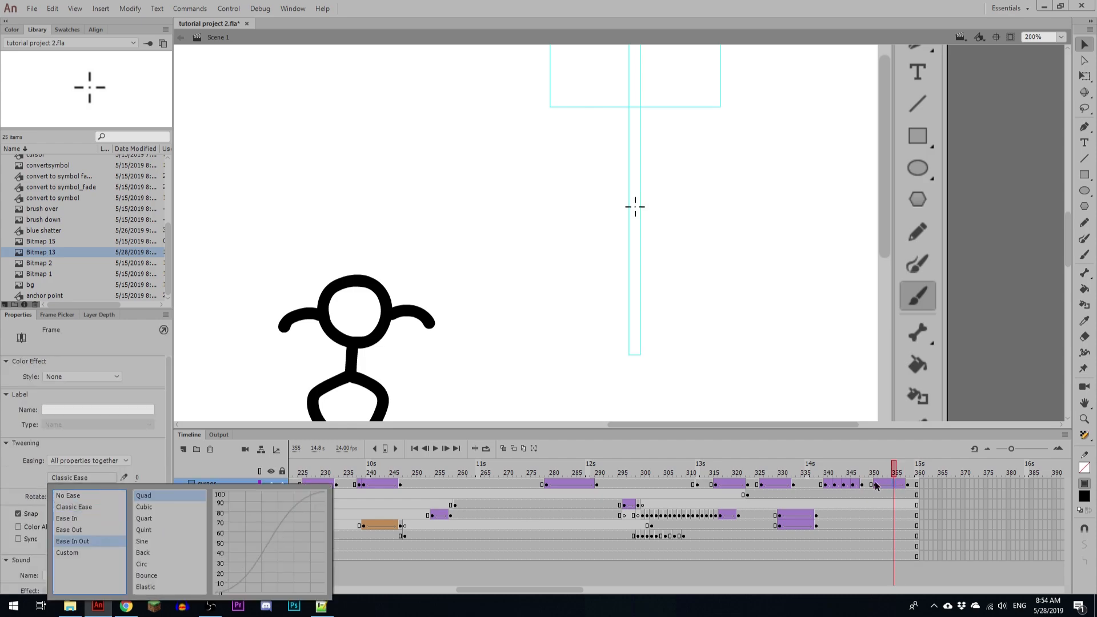
pyautogui.click(894, 496)
pyautogui.click(814, 472)
pyautogui.press('Return')
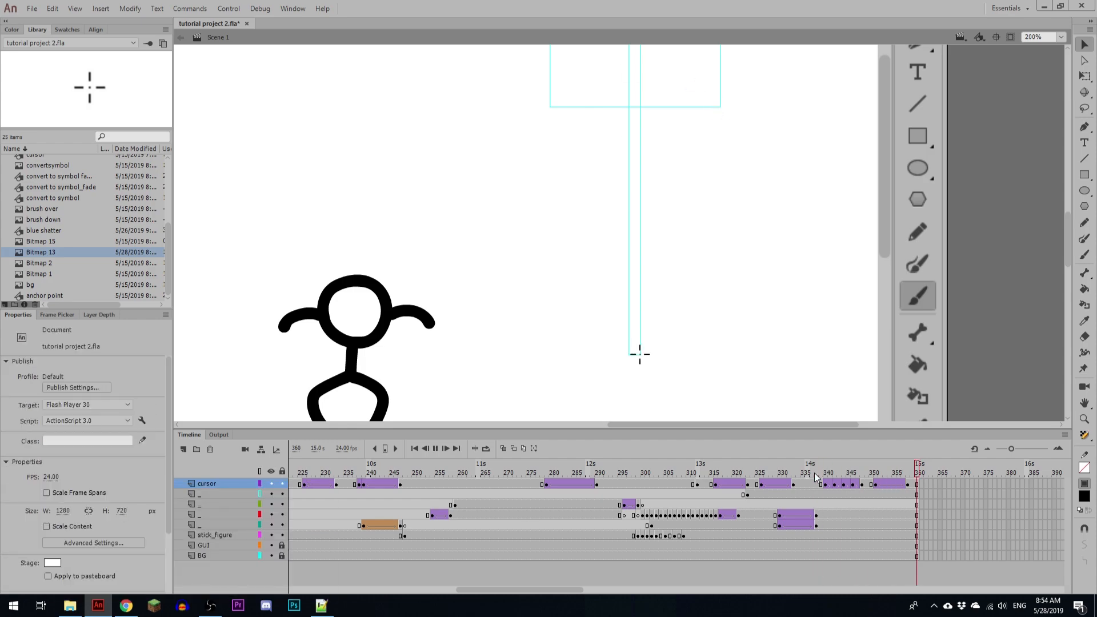
pyautogui.click(814, 471)
pyautogui.press('Return')
# Step: Lengthen the crosshair's downward tween so that it ends at frame 361, previewing the timing
pyautogui.click(903, 472)
pyautogui.click(900, 475)
pyautogui.press('F5')
pyautogui.press('F5')
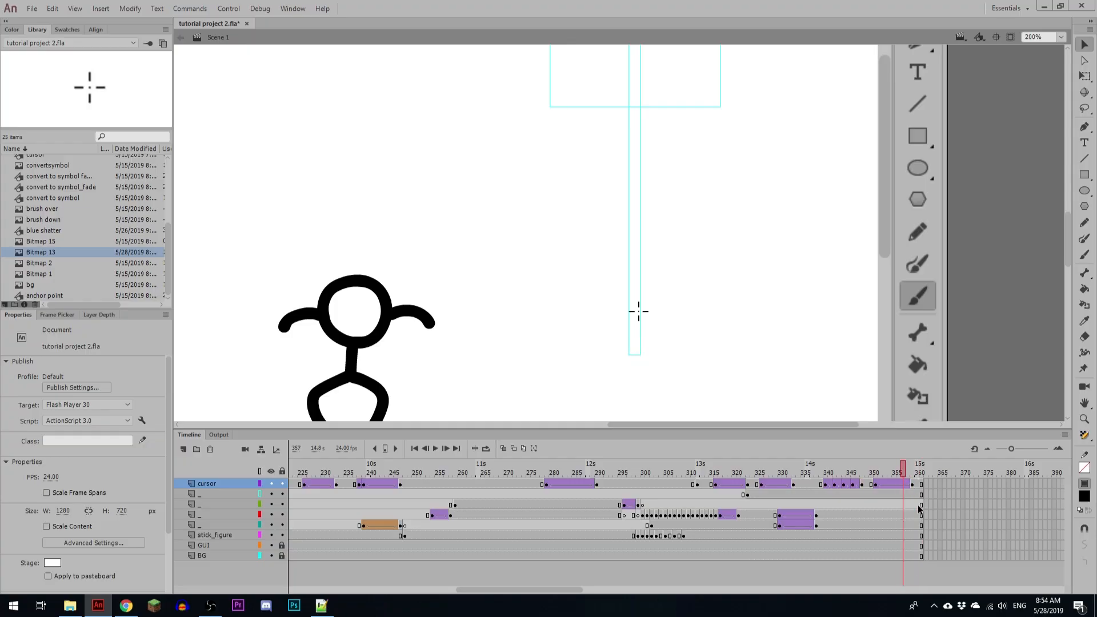
pyautogui.click(867, 470)
pyautogui.press('Return')
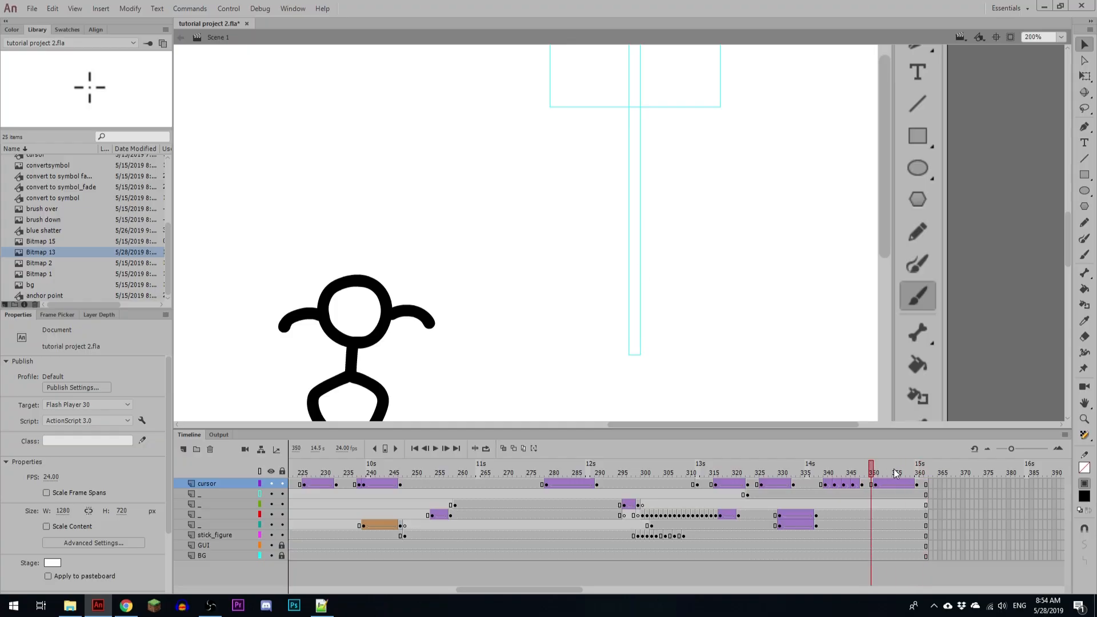
pyautogui.press('F5')
pyautogui.click(861, 471)
pyautogui.press('Return')
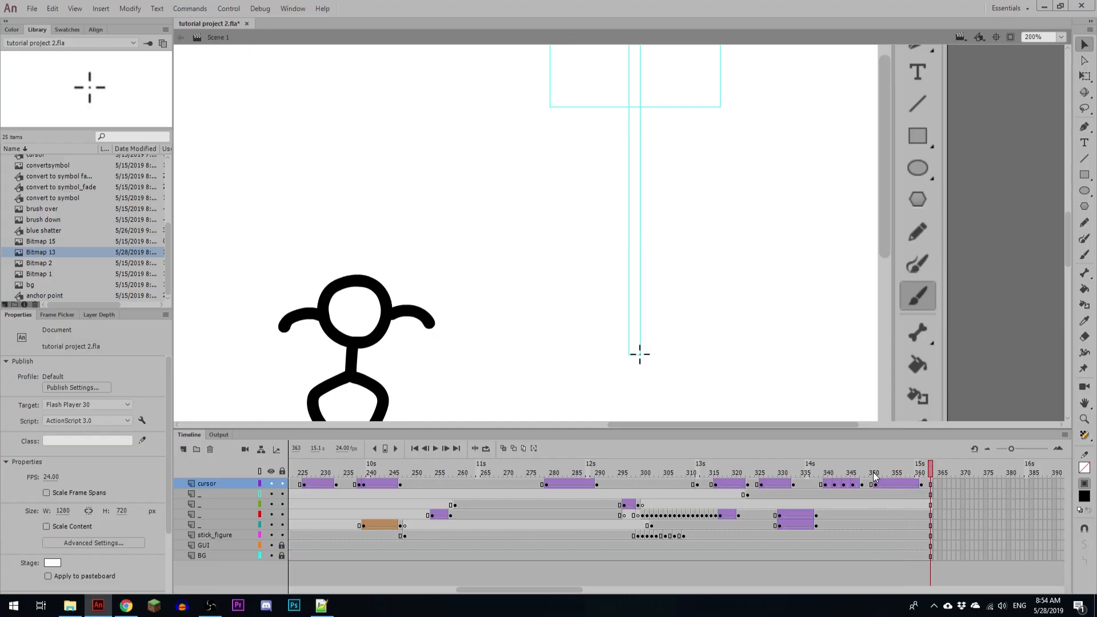
# Step: Extend all layers to frame 375
pyautogui.press('F5')
pyautogui.press('F5')
pyautogui.press('F5')
pyautogui.press('F5')
pyautogui.press('F5')
pyautogui.press('F5')
pyautogui.press('F5')
pyautogui.press('F5')
pyautogui.press('F5')
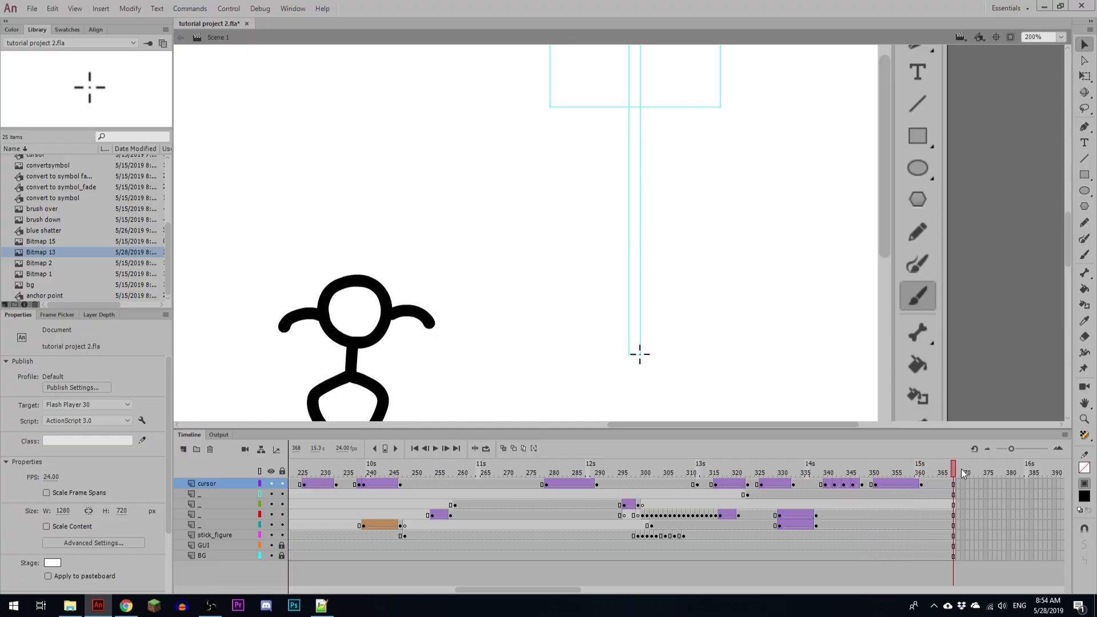
pyautogui.press('r')
pyautogui.moveTo(941, 472); pyautogui.dragTo(1020, 472)
pyautogui.press('F5')
pyautogui.press('F5')
pyautogui.press('F5')
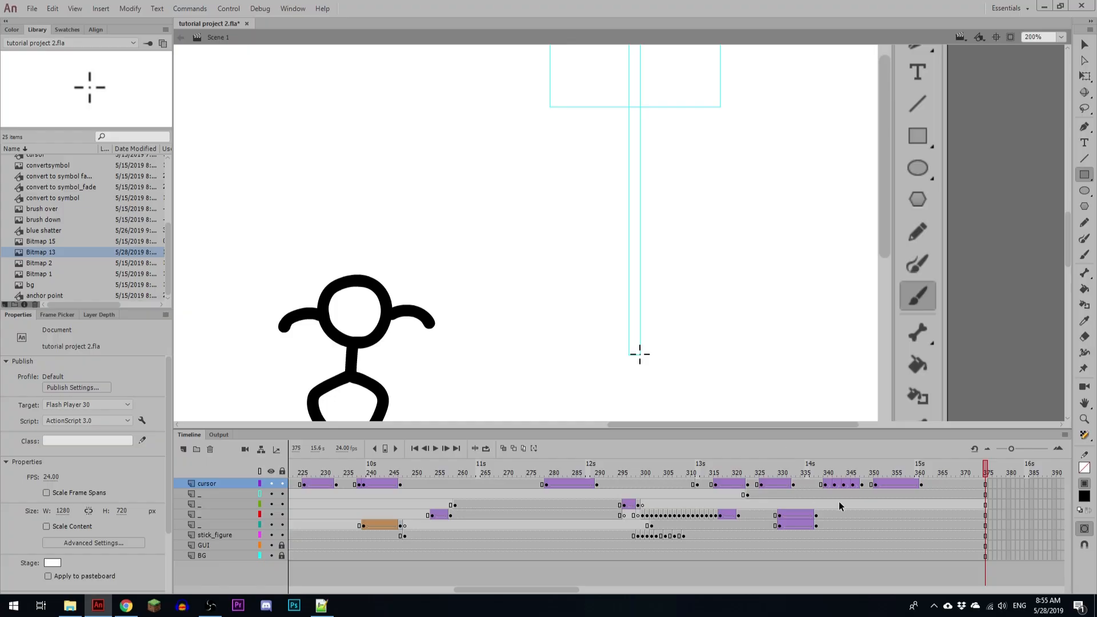
# Step: Show the rectangles' layer filled instead of outlined and move the narrow rectangle in place to a blank keyframe at frame 351 one layer below
pyautogui.click(824, 495)
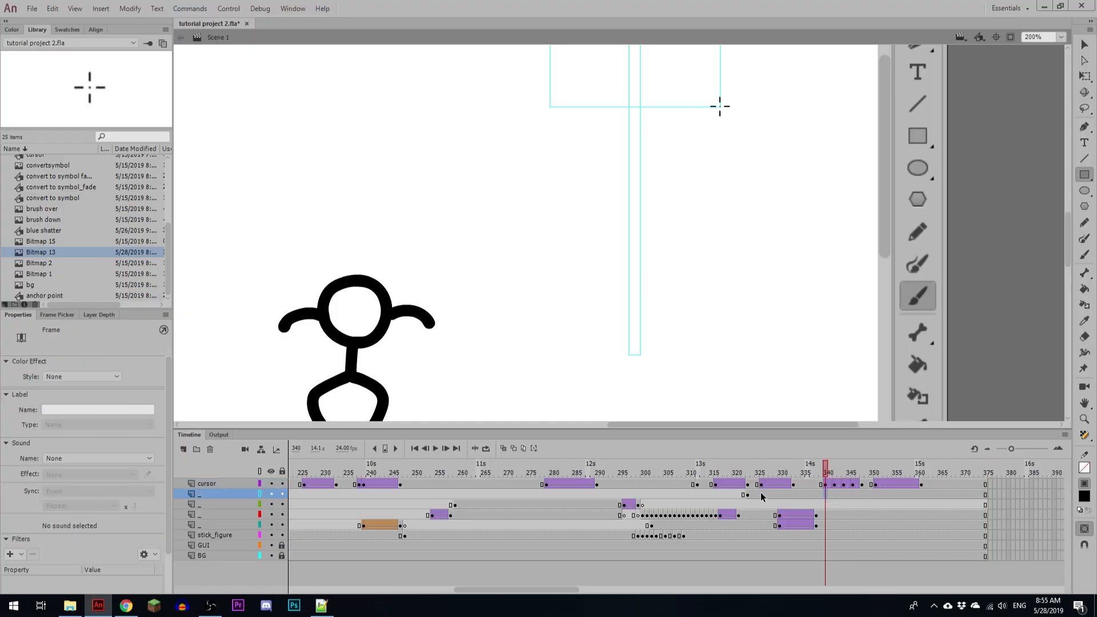
pyautogui.click(259, 494)
pyautogui.press('v')
pyautogui.click(635, 171)
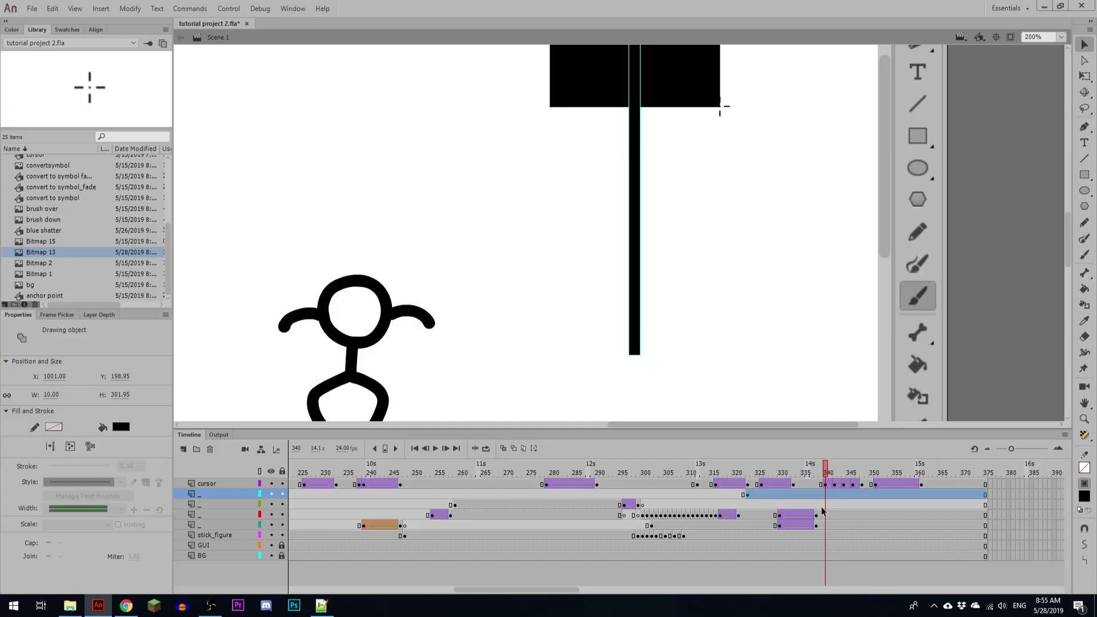
pyautogui.press('Delete')
pyautogui.click(876, 505)
pyautogui.press('F7')
pyautogui.hotkey('ctrl', 'shift', 'v')
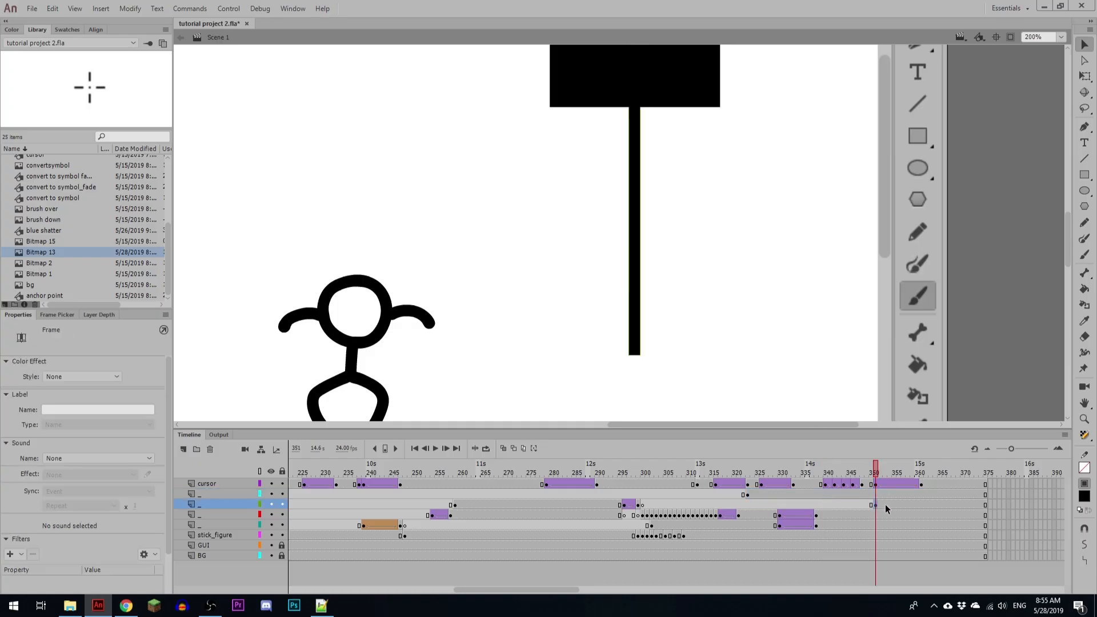
# Step: Add keyframes for the wide rectangle at frames 326 and 333 on its layer
pyautogui.moveTo(756, 236); pyautogui.dragTo(787, 399)
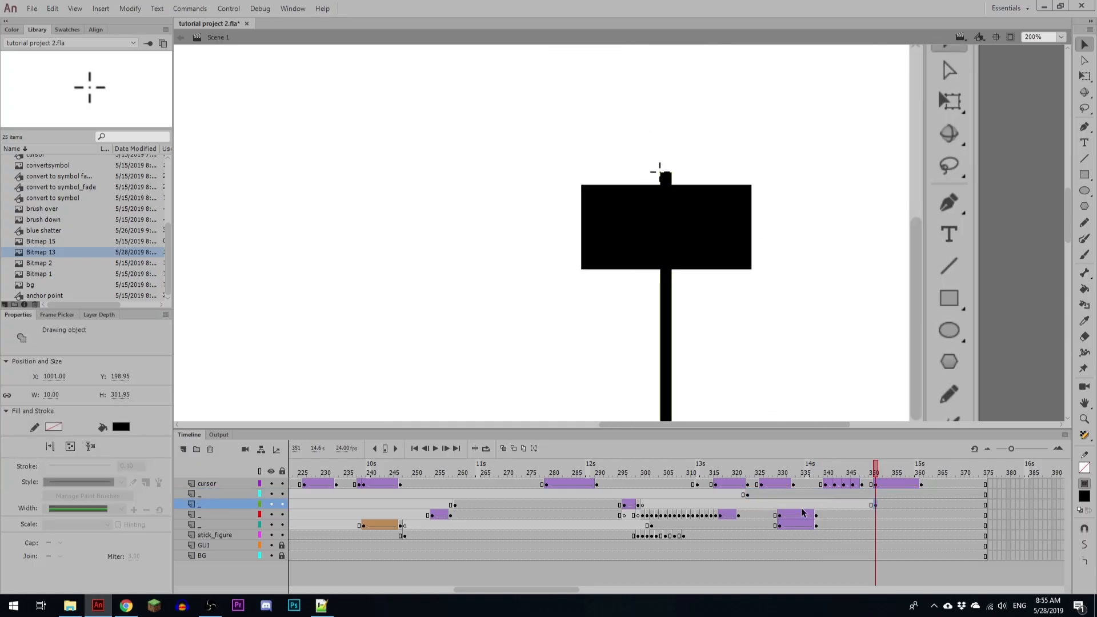
pyautogui.click(761, 495)
pyautogui.press('r')
pyautogui.click(792, 495)
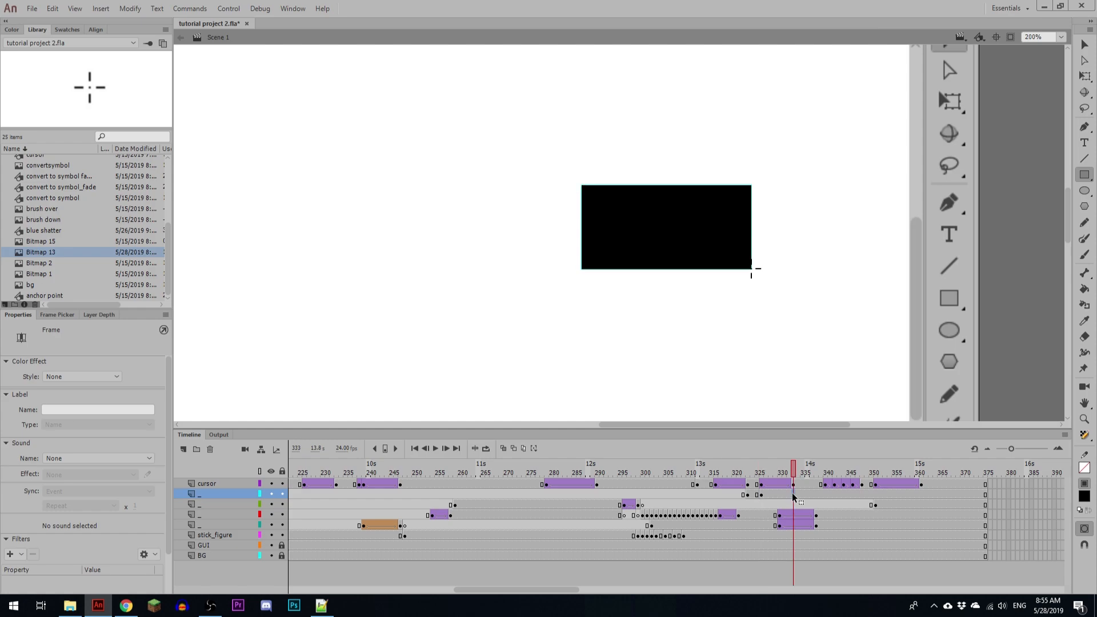
pyautogui.press('F6')
pyautogui.click(761, 495)
pyautogui.press('F6')
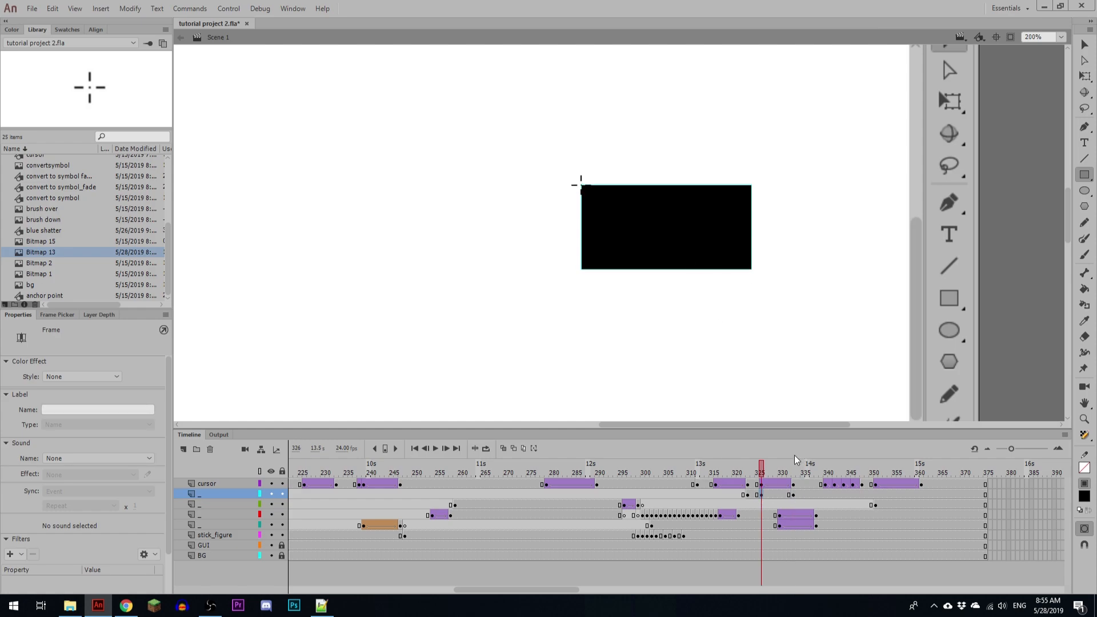
# Step: Scale the wide rectangle at frame 326 down to 6.05 by 5.00 px at its upper-left corner under the crosshair
pyautogui.press('q')
pyautogui.moveTo(750, 268); pyautogui.dragTo(585, 190)
pyautogui.hotkey('ctrl', '=')
pyautogui.hotkey('ctrl', '=')
pyautogui.hotkey('ctrl', '=')
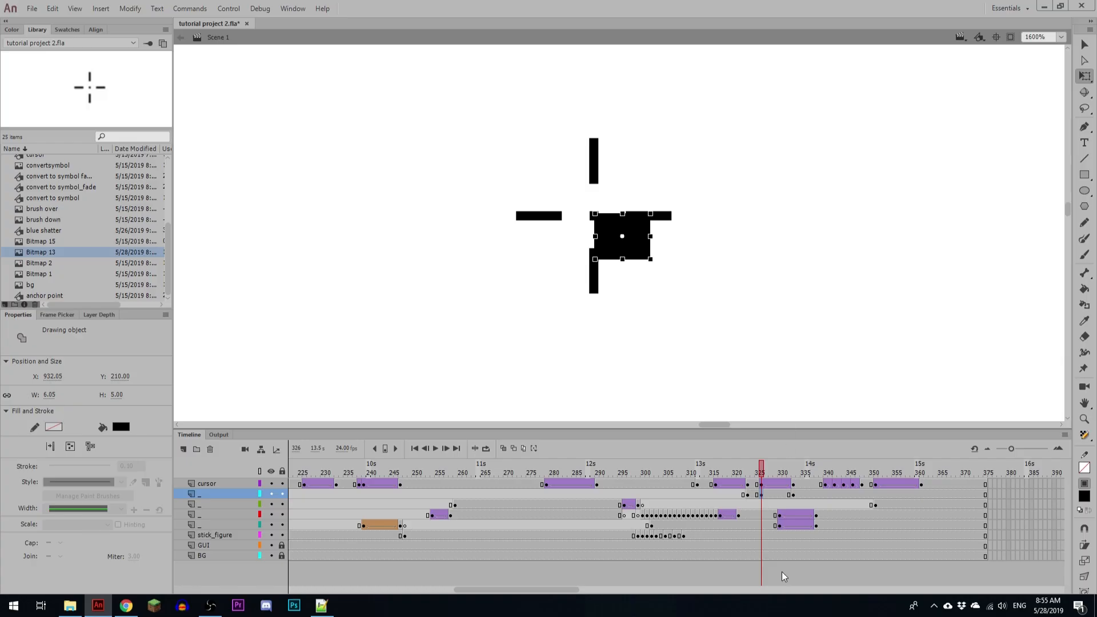
pyautogui.hotkey('ctrl', '-')
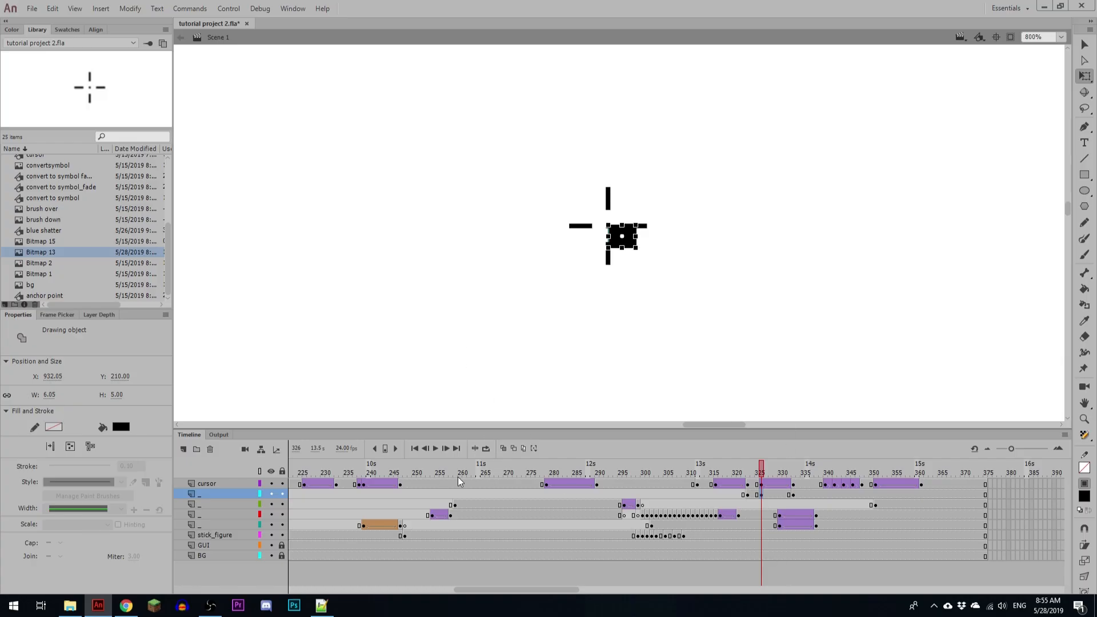
# Step: Examine how the earlier selection rectangle is tweened between frames 239 and 242
pyautogui.moveTo(357, 472)
pyautogui.mouseDown()
pyautogui.moveTo(374, 479)
pyautogui.moveTo(364, 474)
pyautogui.mouseUp()
pyautogui.hotkey('ctrl', '-')
pyautogui.hotkey('ctrl', '-')
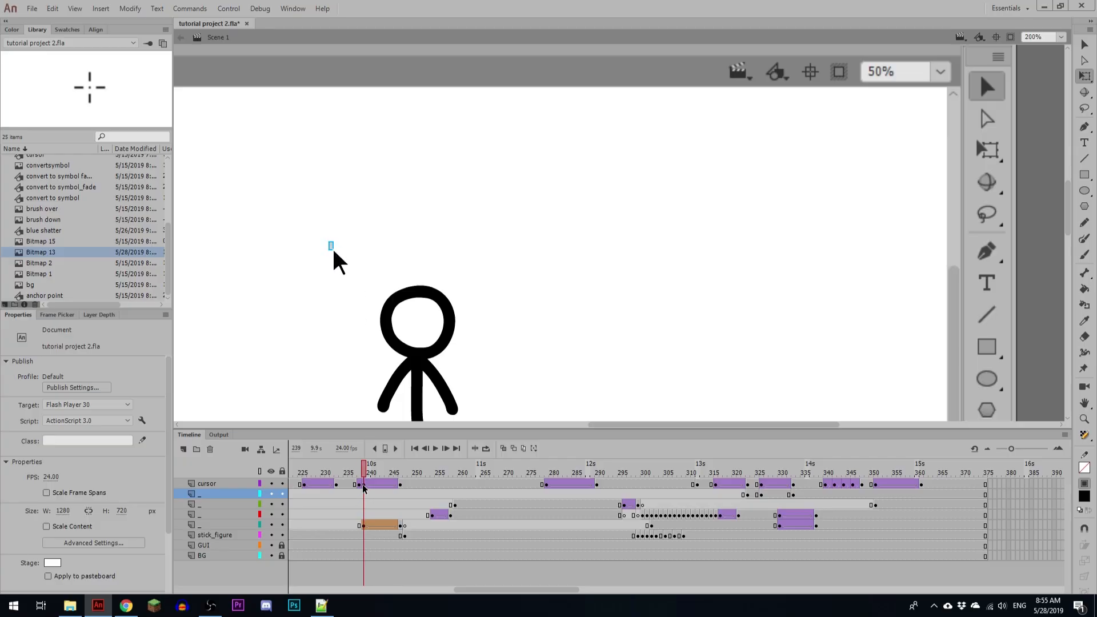
pyautogui.click(364, 525)
pyautogui.click(373, 523)
pyautogui.click(377, 492)
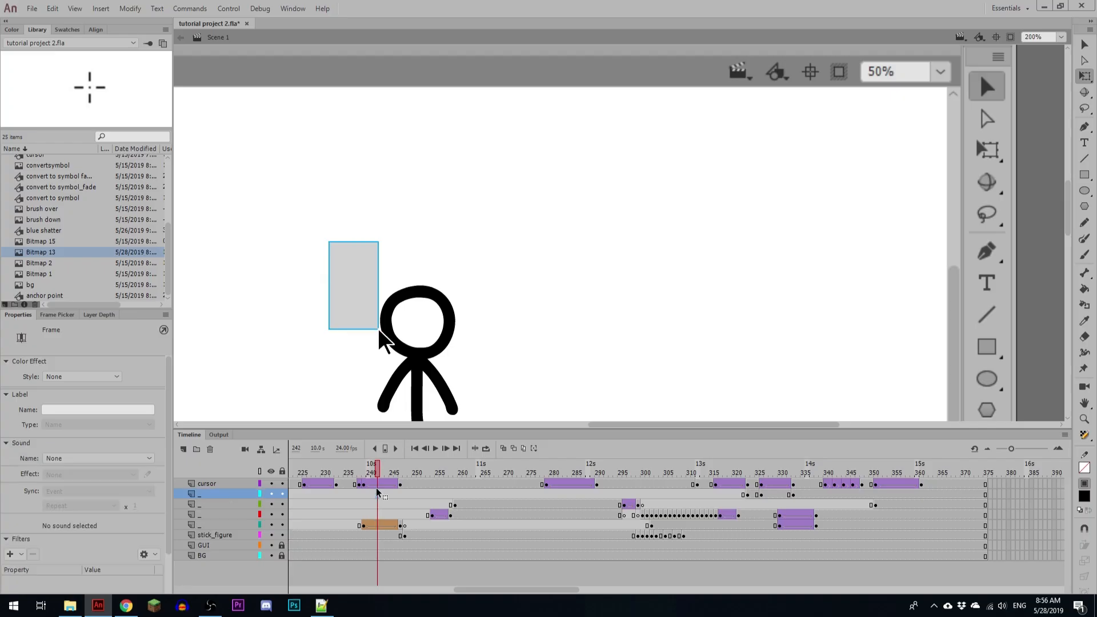
# Step: Change the easing of the cursor's tween at frame 327 to an Ease In Out preset, matching the earlier selection tween around frame 243
pyautogui.click(381, 484)
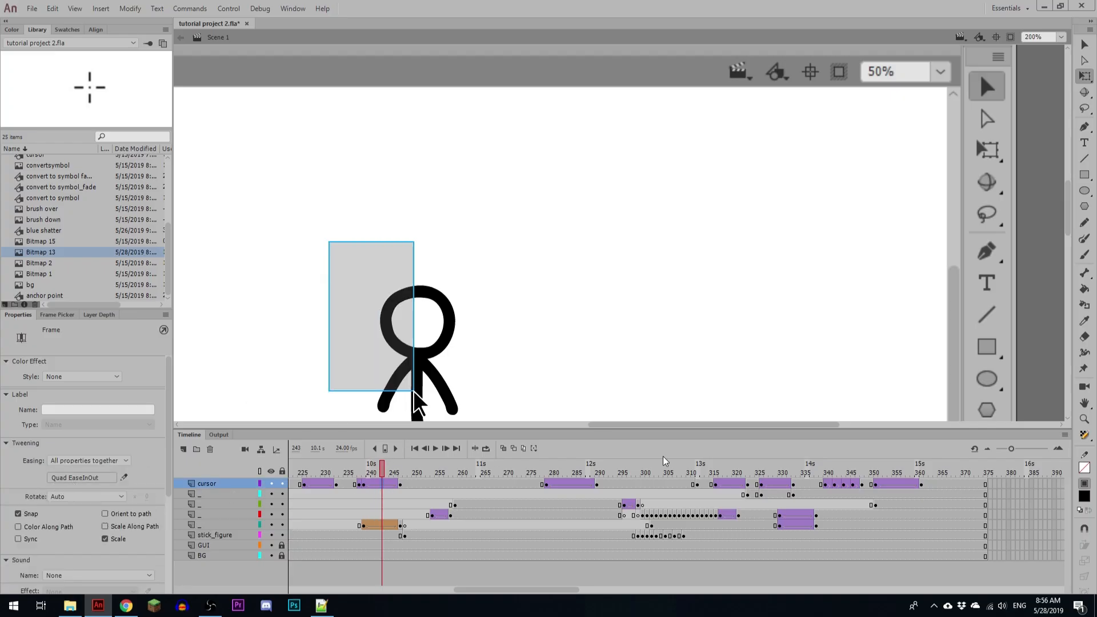
pyautogui.click(874, 473)
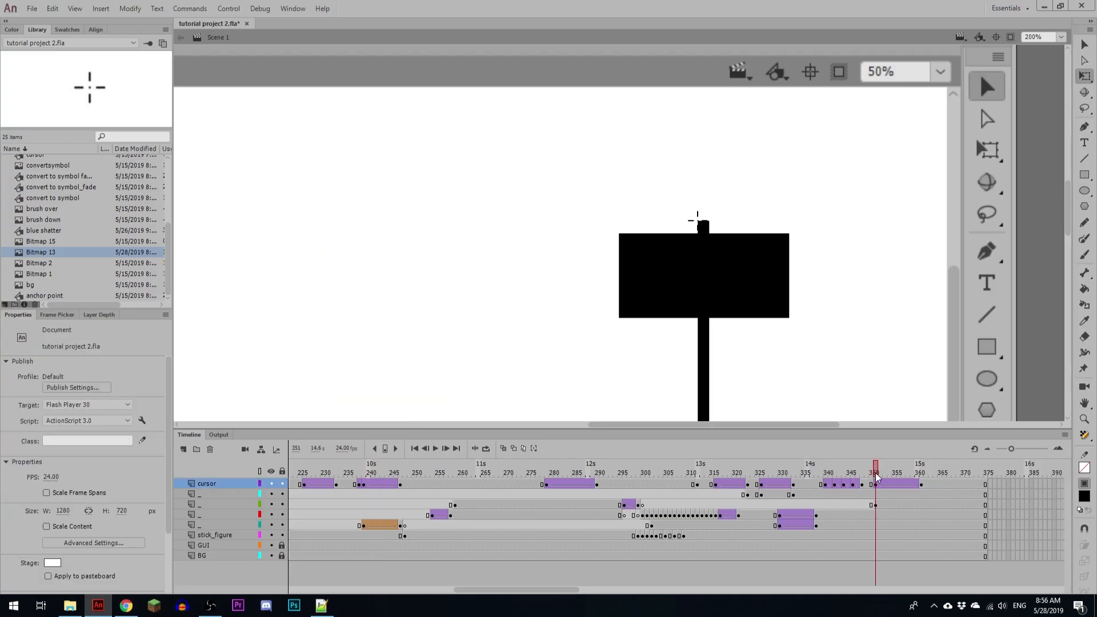
pyautogui.click(761, 480)
pyautogui.click(765, 485)
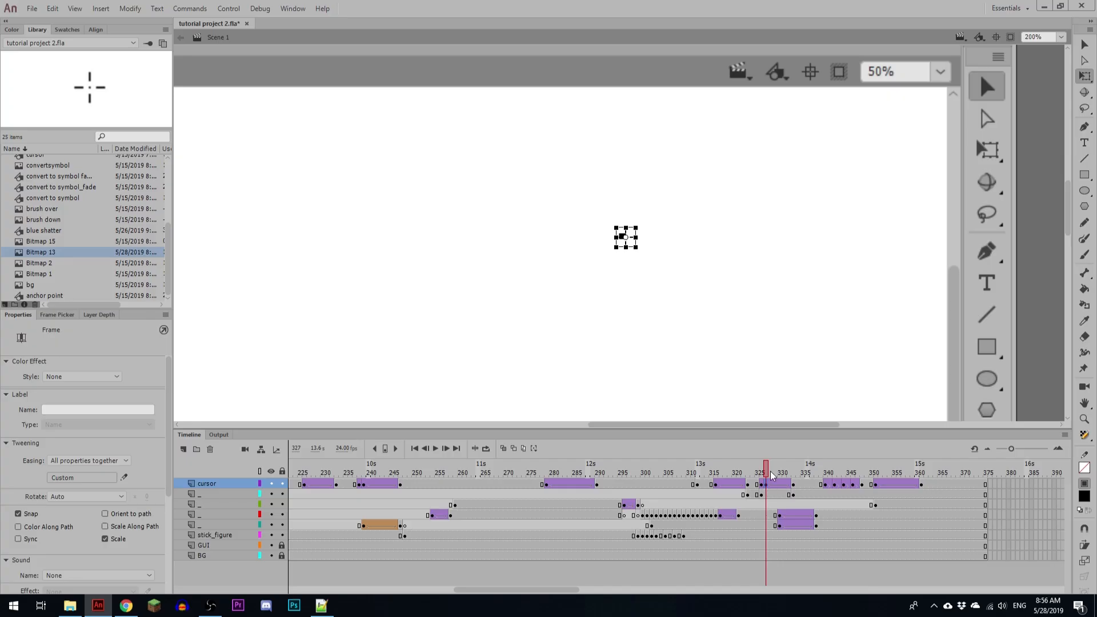
pyautogui.click(65, 479)
pyautogui.click(78, 540)
pyautogui.click(656, 453)
# Step: Move the small wide rectangle's keyframe to frame 327, turn on onion skinning and reduce the rectangle's height to 3.45 px at the crosshair's centre
pyautogui.click(761, 496)
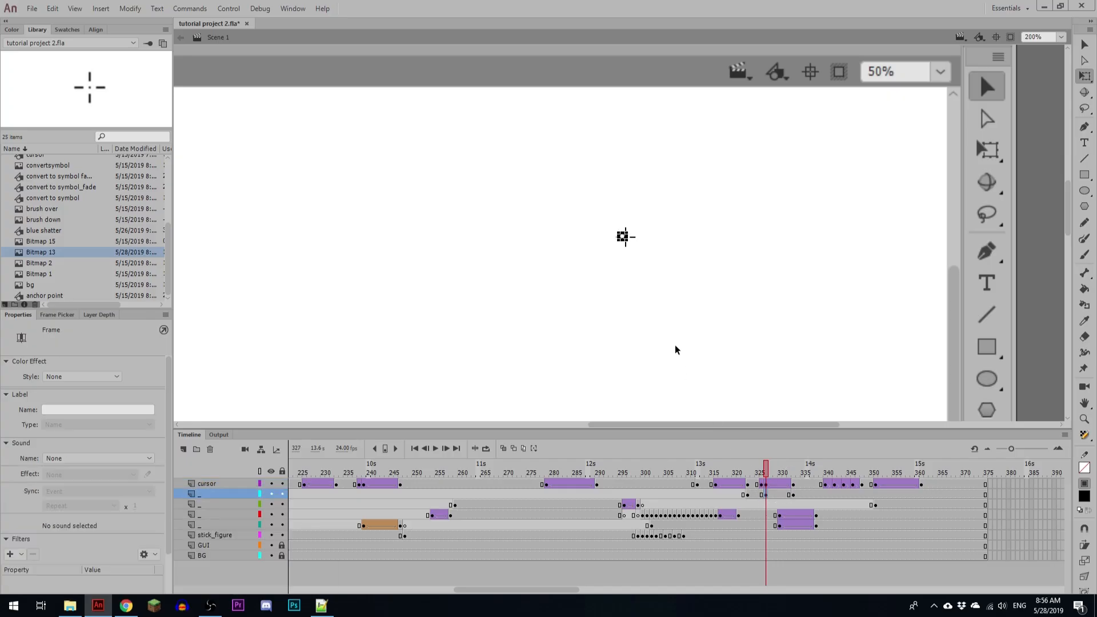
pyautogui.hotkey('ctrl', '=')
pyautogui.hotkey('ctrl', '=')
pyautogui.hotkey('ctrl', '=')
pyautogui.hotkey('ctrl', '=')
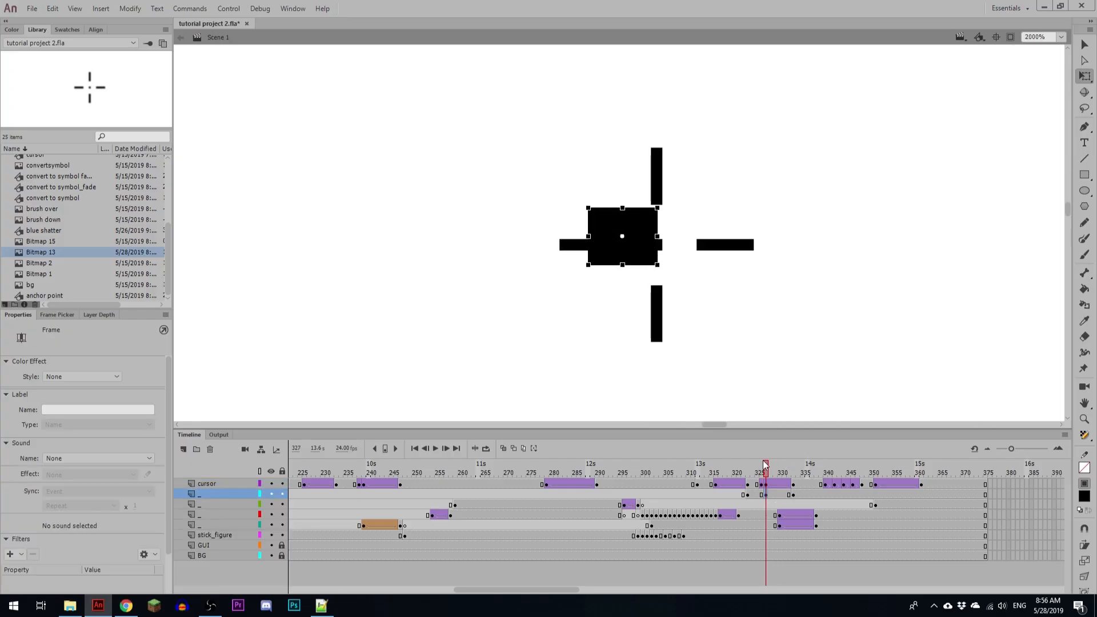
pyautogui.click(501, 448)
pyautogui.moveTo(777, 469); pyautogui.dragTo(766, 470)
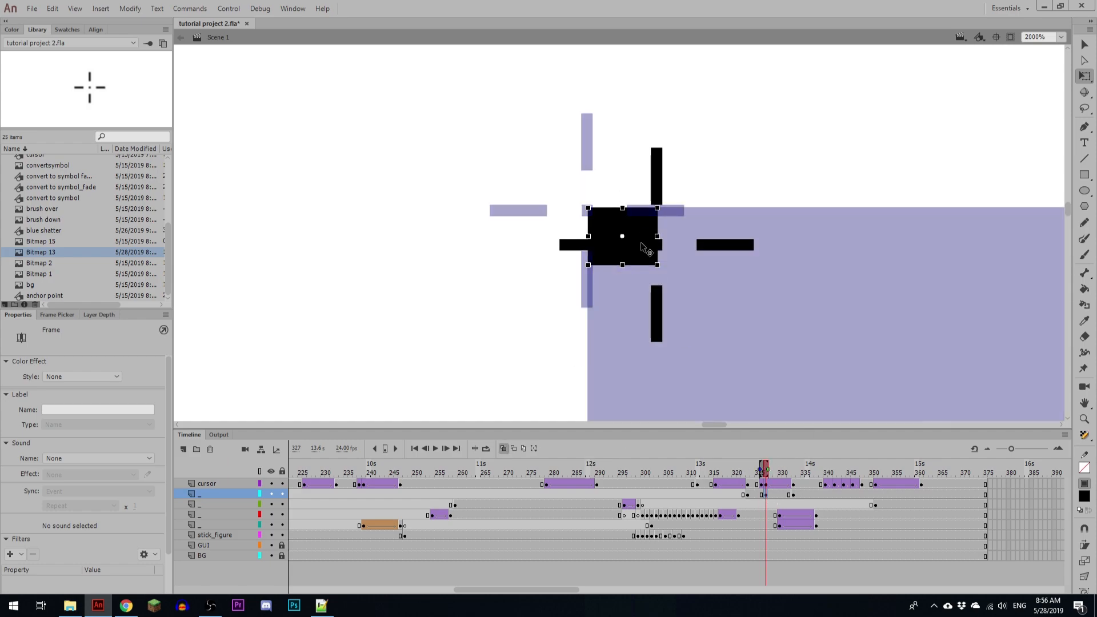
pyautogui.moveTo(657, 265); pyautogui.dragTo(657, 247)
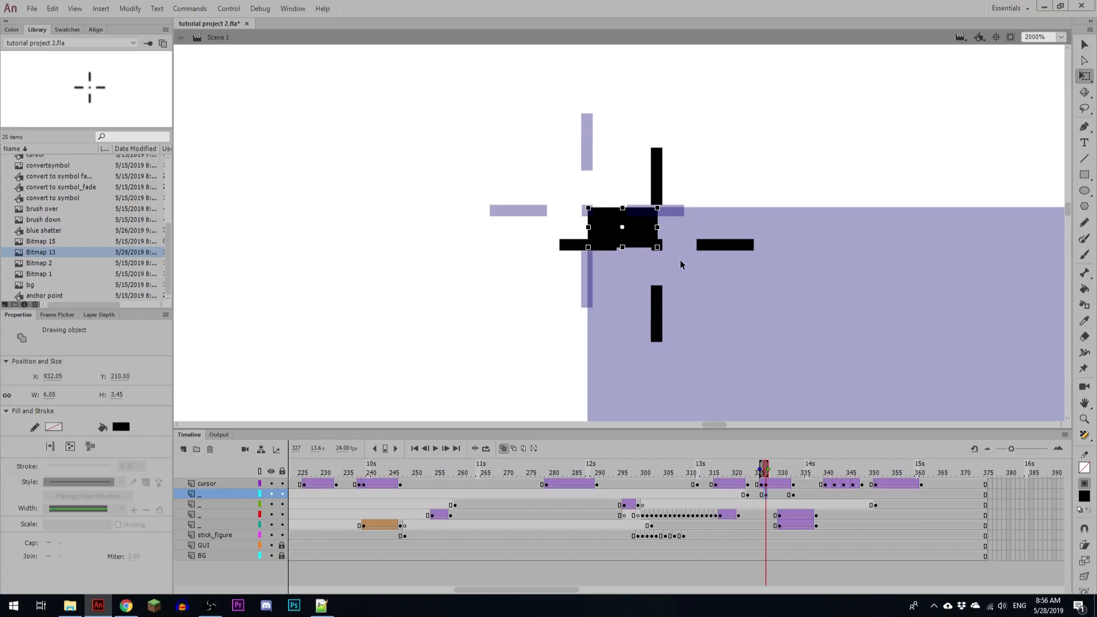
# Step: Add a shape tween with Quad EaseInOut easing to the wide rectangle between frames 327 and 333
pyautogui.click(748, 494)
pyautogui.click(765, 495)
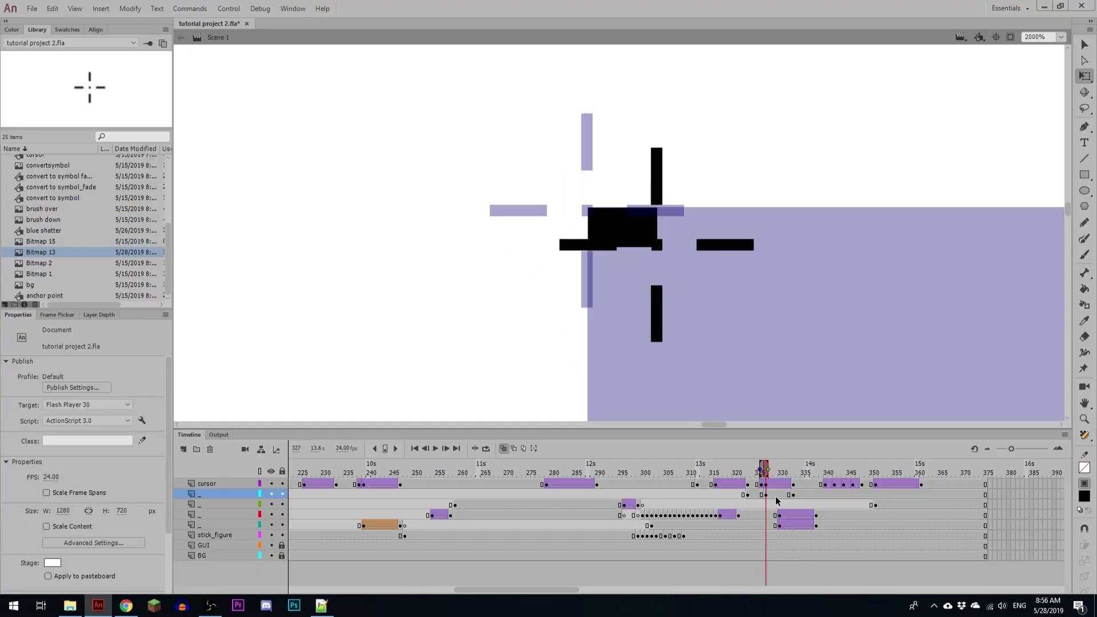
pyautogui.click(775, 496)
pyautogui.rightClick(775, 494)
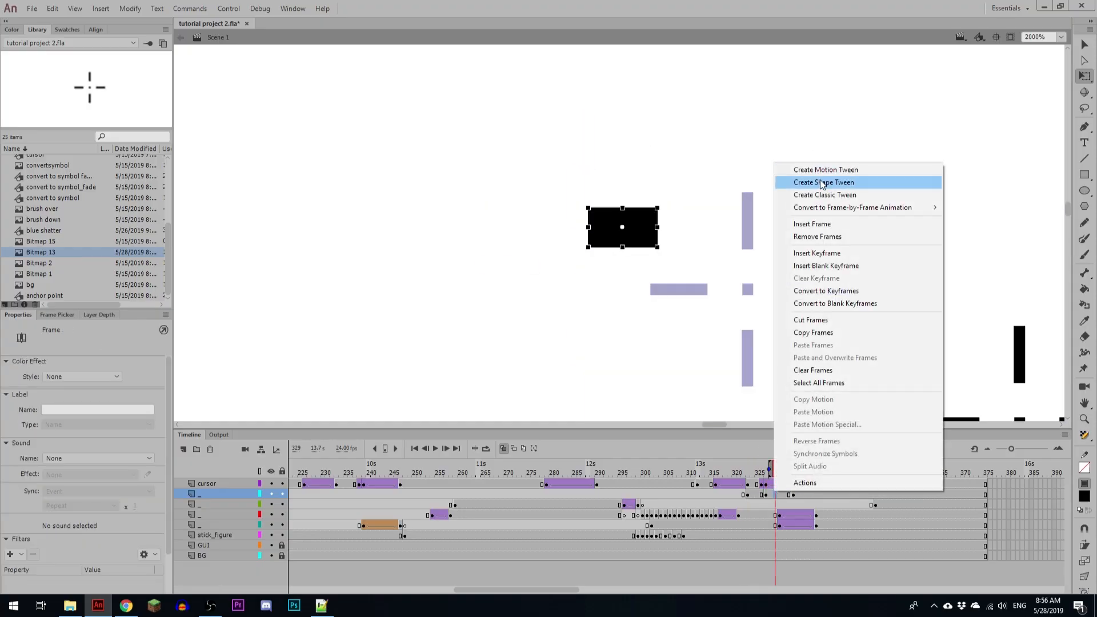
pyautogui.click(800, 181)
pyautogui.click(95, 479)
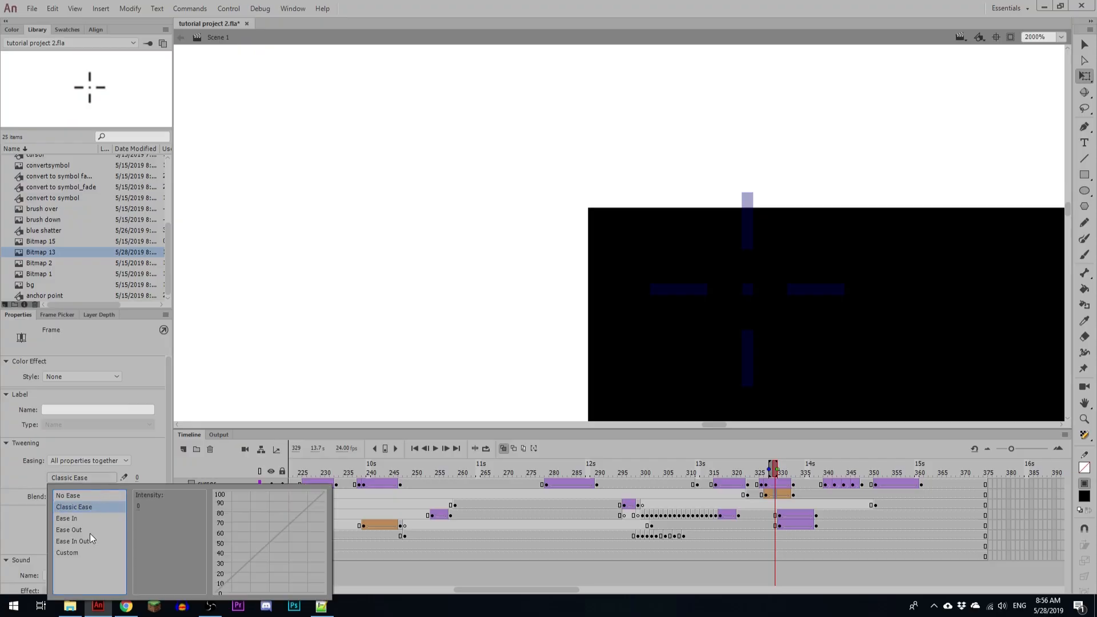
pyautogui.click(90, 540)
pyautogui.doubleClick(143, 496)
# Step: Play back the cursor and wide rectangle from before frame 323 to check how the shape is drawn
pyautogui.click(747, 495)
pyautogui.hotkey('ctrl', '-')
pyautogui.hotkey('ctrl', '-')
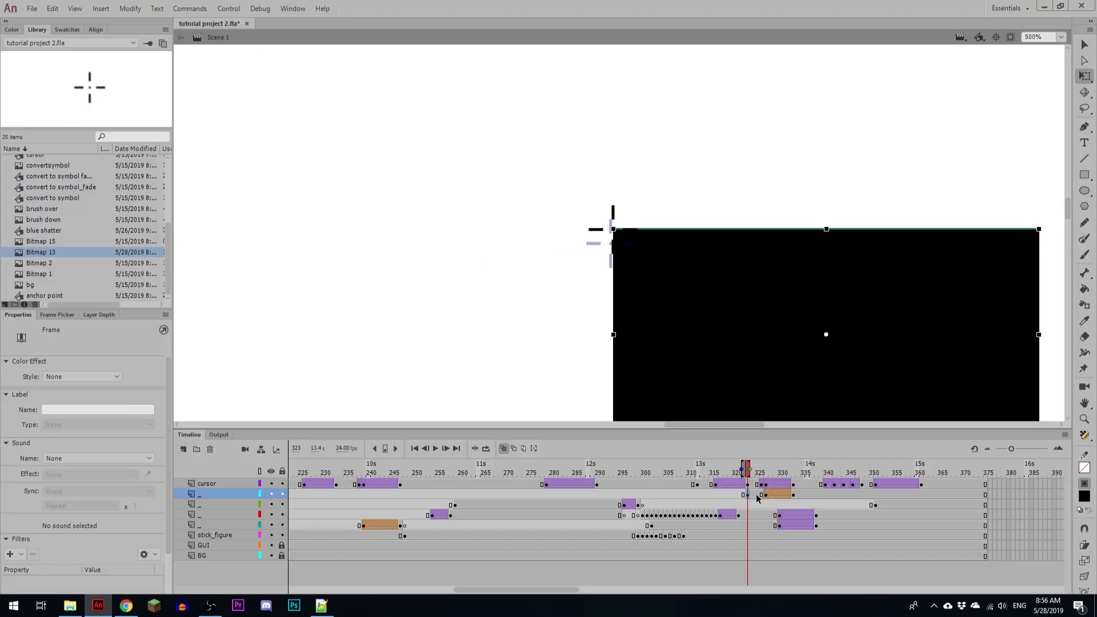
pyautogui.press('Return')
pyautogui.click(757, 495)
pyautogui.hotkey('ctrl', '-')
pyautogui.moveTo(783, 232); pyautogui.dragTo(696, 160)
pyautogui.click(724, 486)
pyautogui.press('Return')
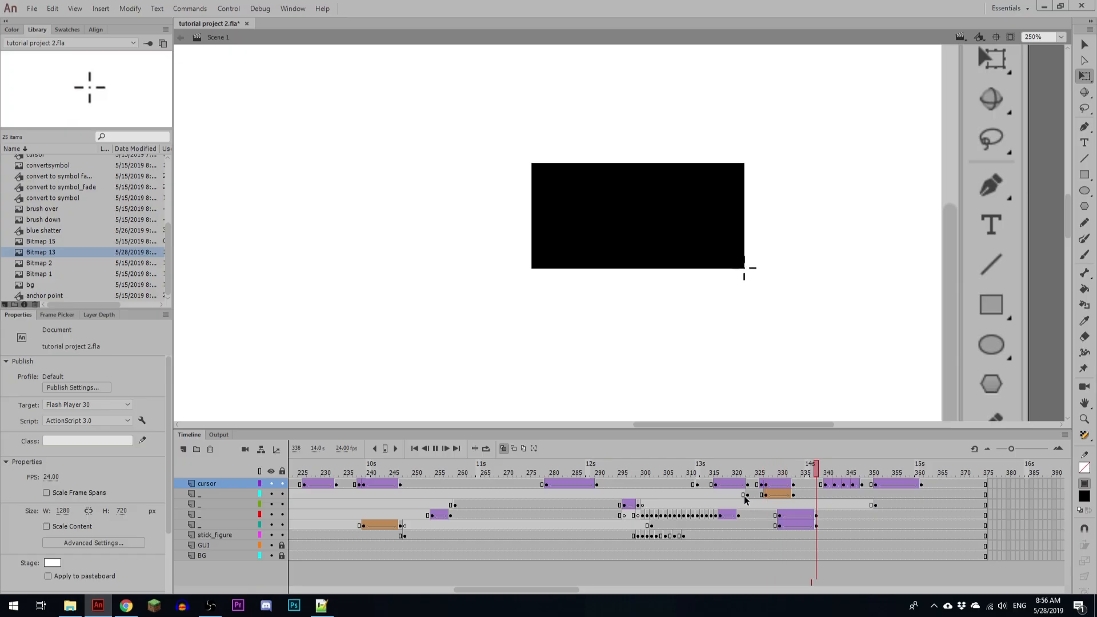
# Step: Delete the full-size wide rectangle at frame 323 and replay the drawing animation
pyautogui.click(745, 495)
pyautogui.press('Delete')
pyautogui.click(707, 484)
pyautogui.press('Return')
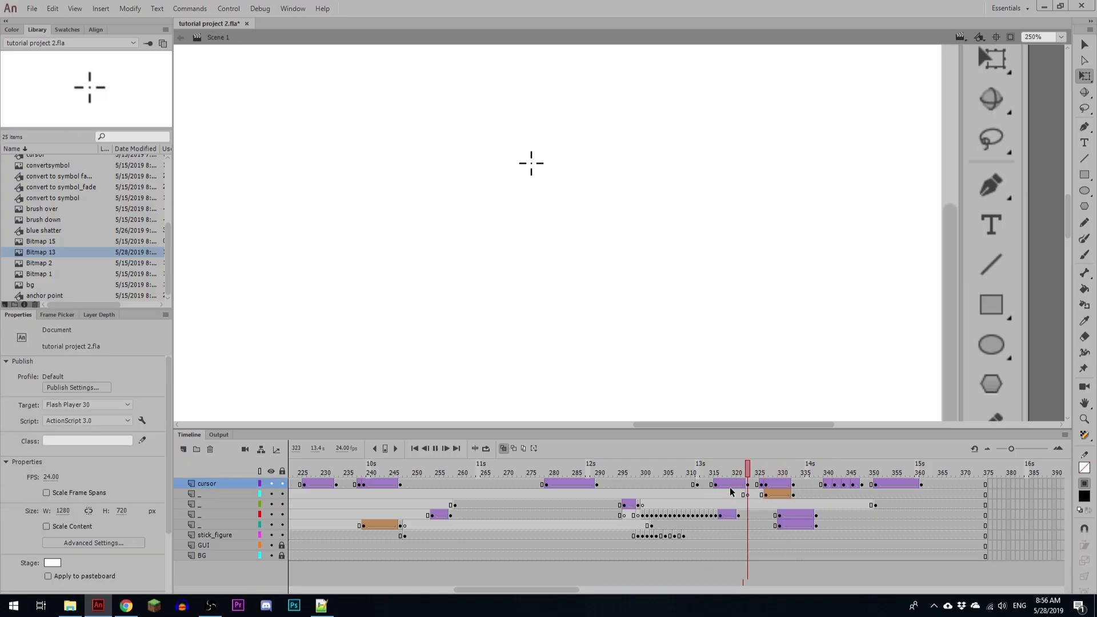
pyautogui.click(781, 495)
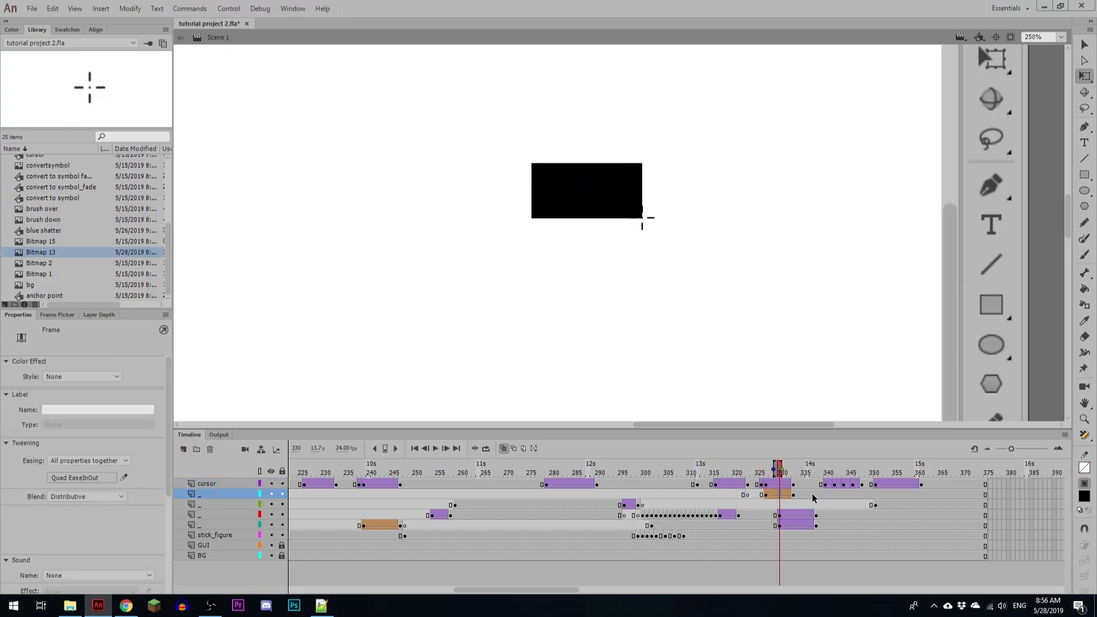
pyautogui.click(757, 494)
pyautogui.press('Return')
# Step: Shift the cursor's keyframes that follow the wide rectangle's growth four frames earlier and review the new timing
pyautogui.click(816, 494)
pyautogui.press('r')
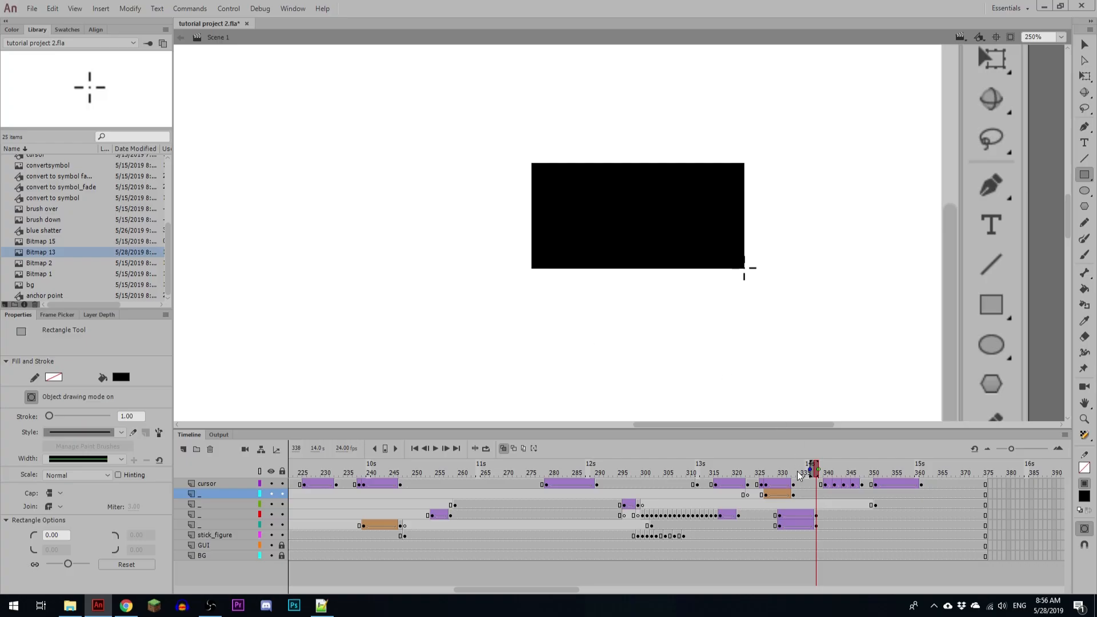
pyautogui.moveTo(761, 470); pyautogui.dragTo(891, 488)
pyautogui.click(725, 493)
pyautogui.press('Return')
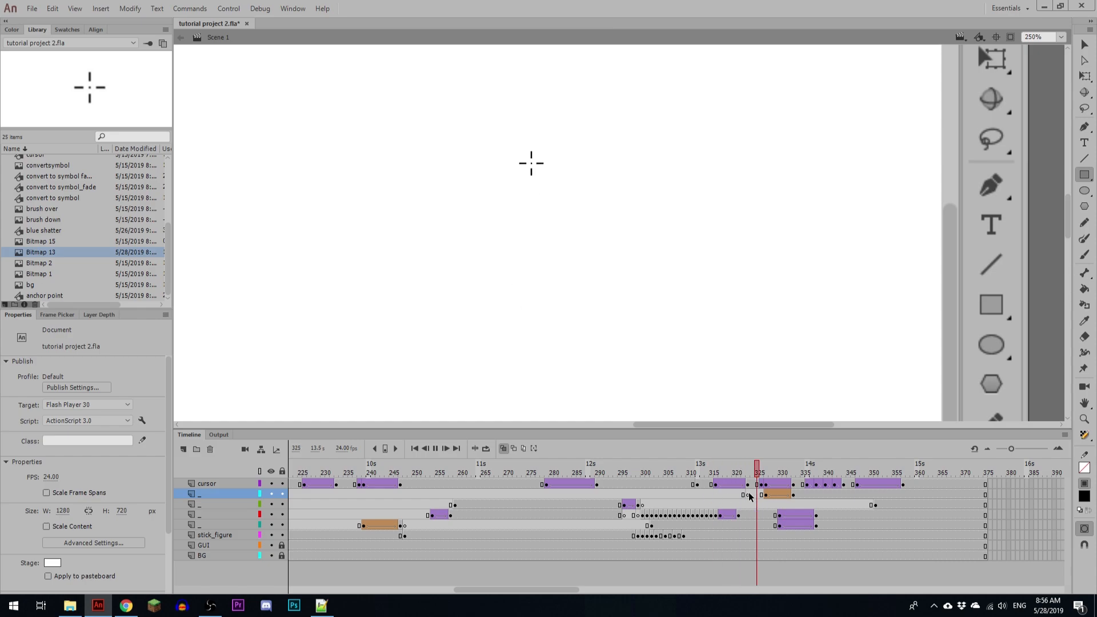
pyautogui.click(798, 487)
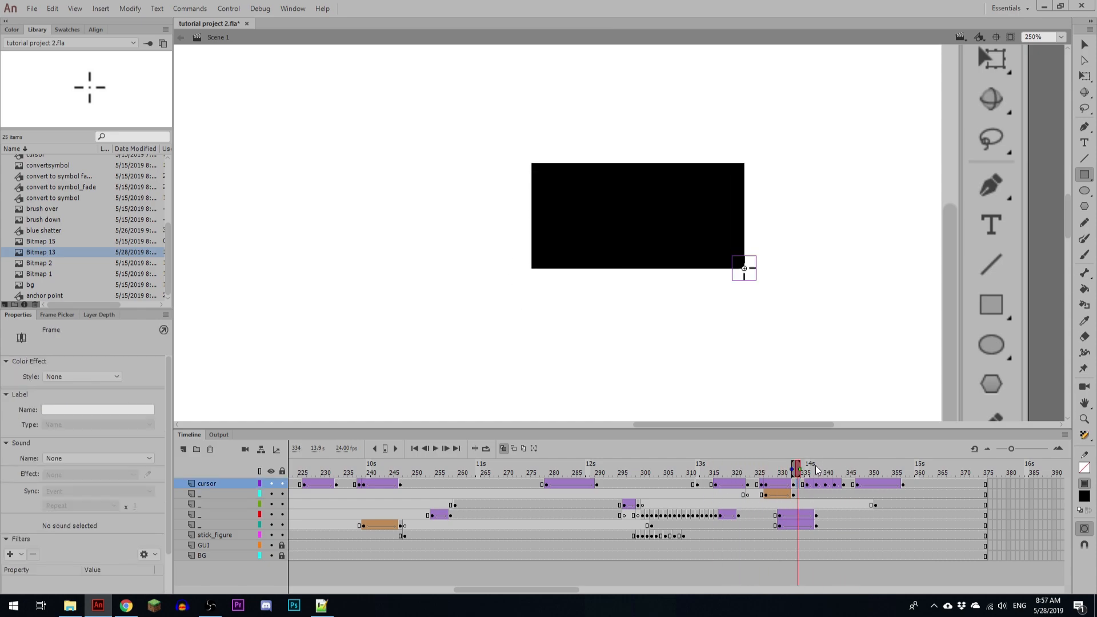
pyautogui.moveTo(817, 470)
pyautogui.mouseDown()
pyautogui.moveTo(806, 468)
pyautogui.moveTo(826, 467)
pyautogui.moveTo(804, 468)
pyautogui.moveTo(838, 470)
pyautogui.mouseUp()
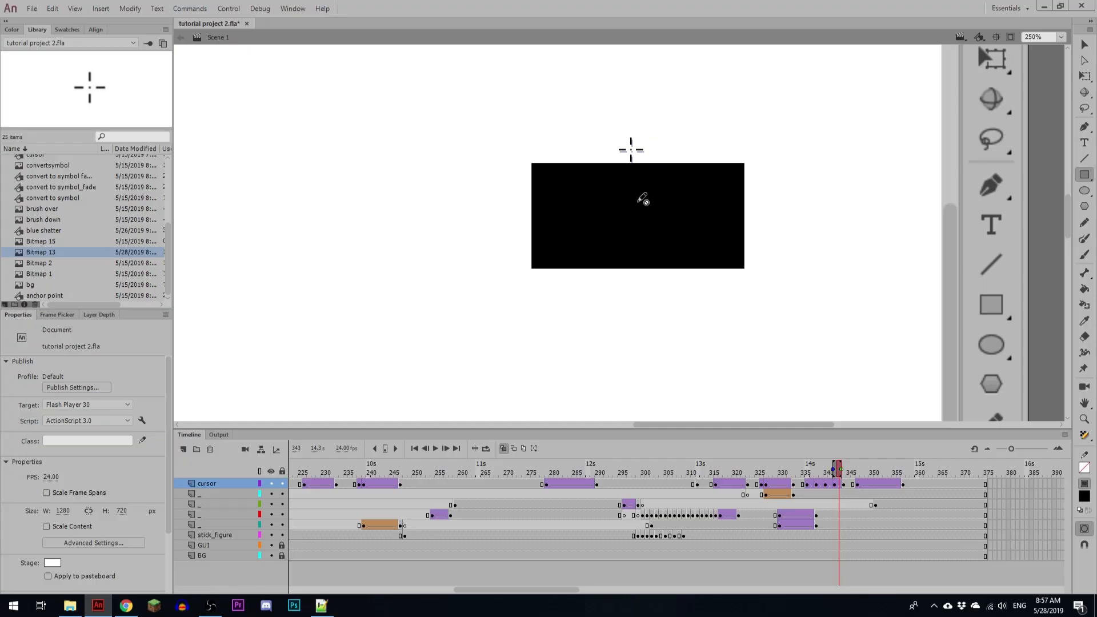
# Step: Open the cursor_rectangle crosshair symbol at frame 344 for editing in place
pyautogui.press('v')
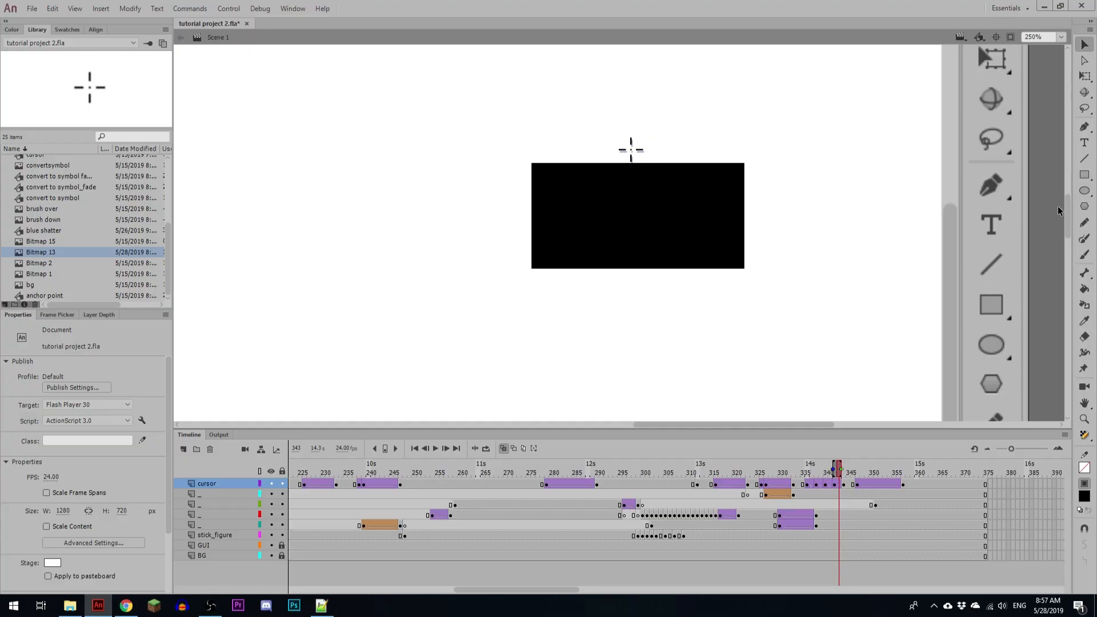
pyautogui.press('r')
pyautogui.click(844, 495)
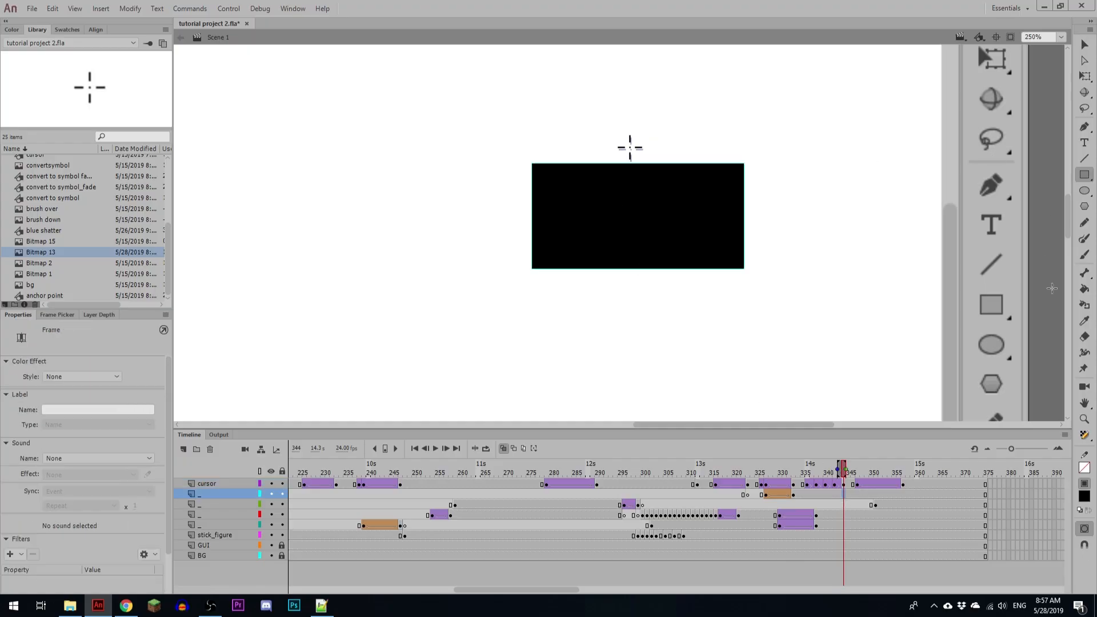
pyautogui.press('v')
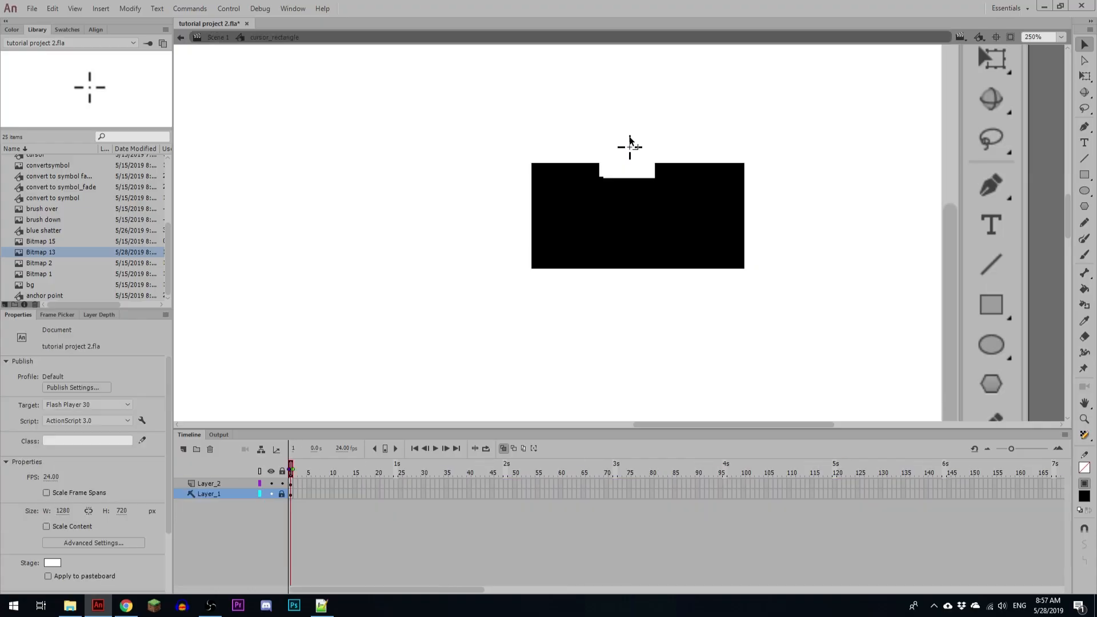
pyautogui.hotkey('ctrl', '=')
pyautogui.hotkey('ctrl', '=')
pyautogui.hotkey('ctrl', '=')
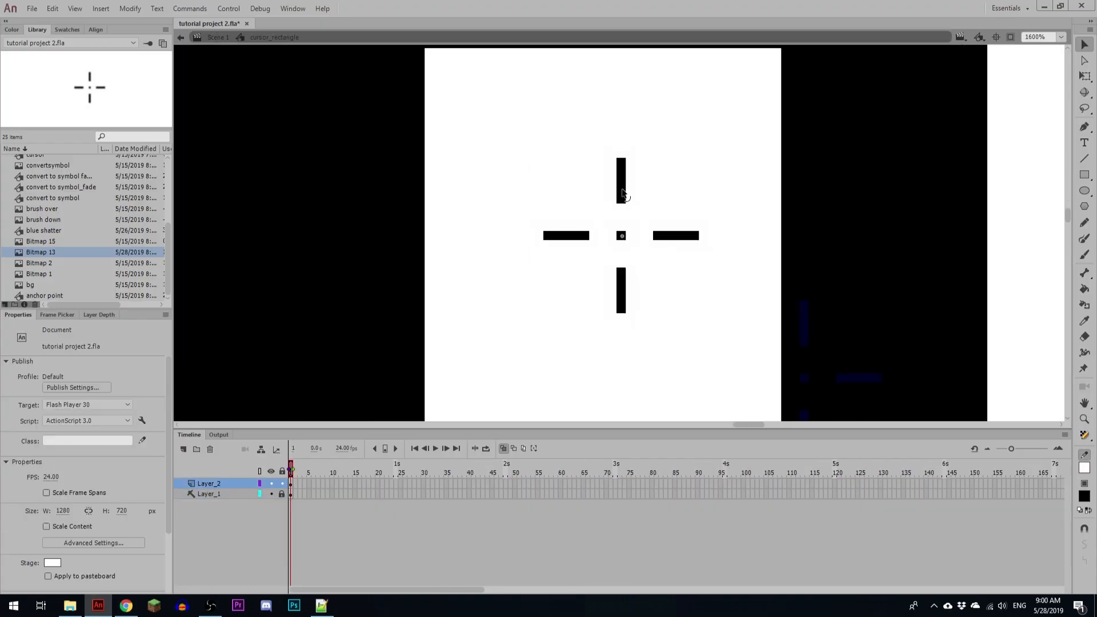
# Step: Convert all the lines of the crosshair, including its centre dot, to fills
pyautogui.click(622, 194)
pyautogui.click(564, 237)
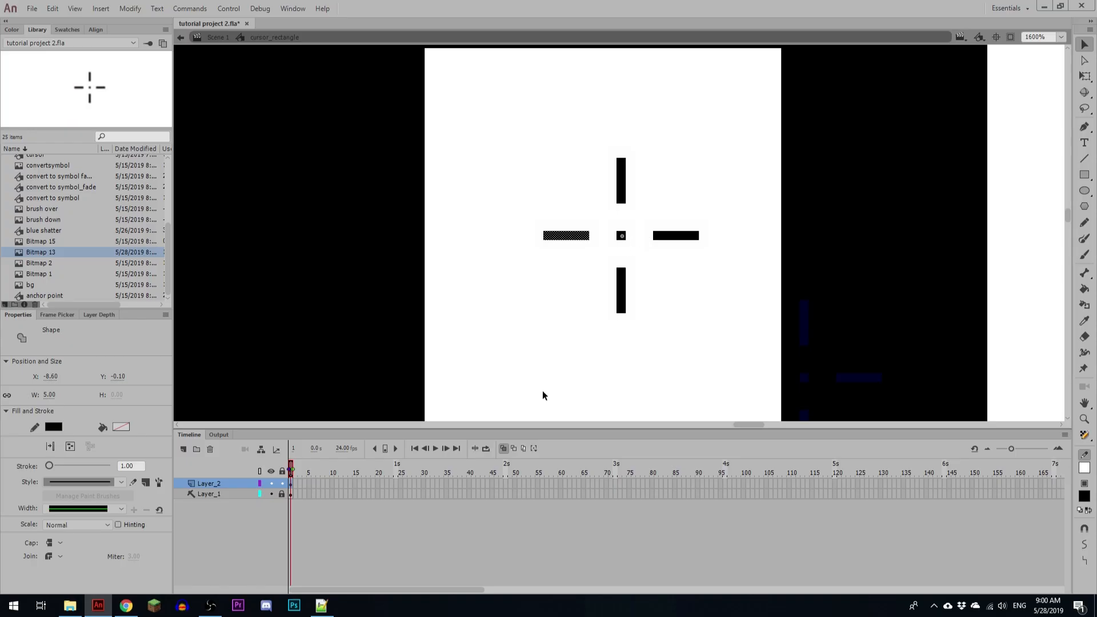
pyautogui.moveTo(523, 131); pyautogui.dragTo(713, 314)
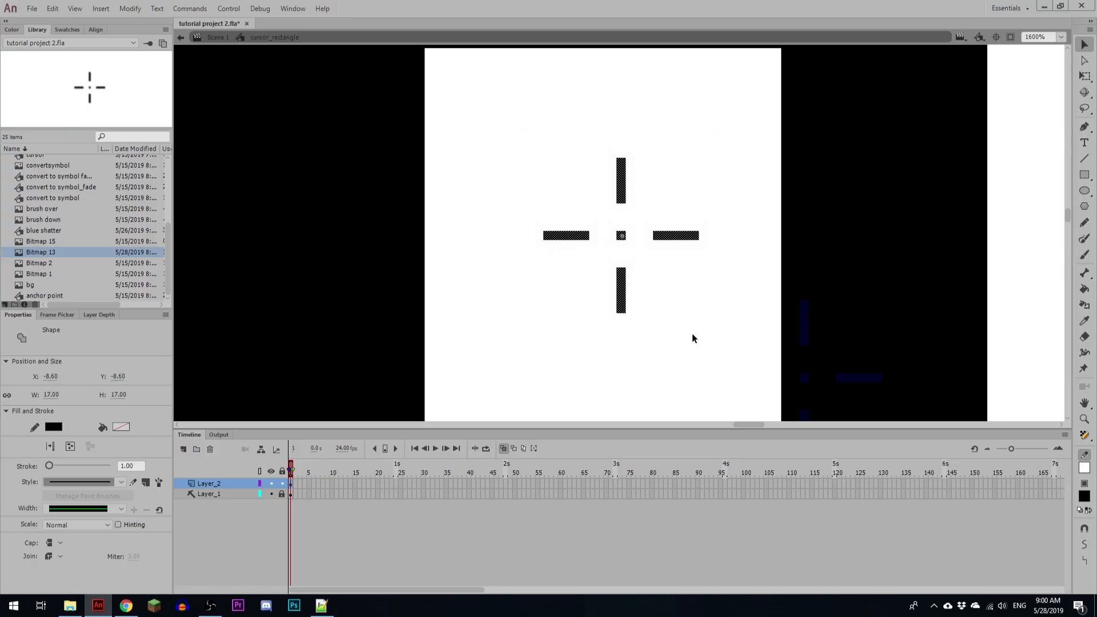
pyautogui.click(131, 9)
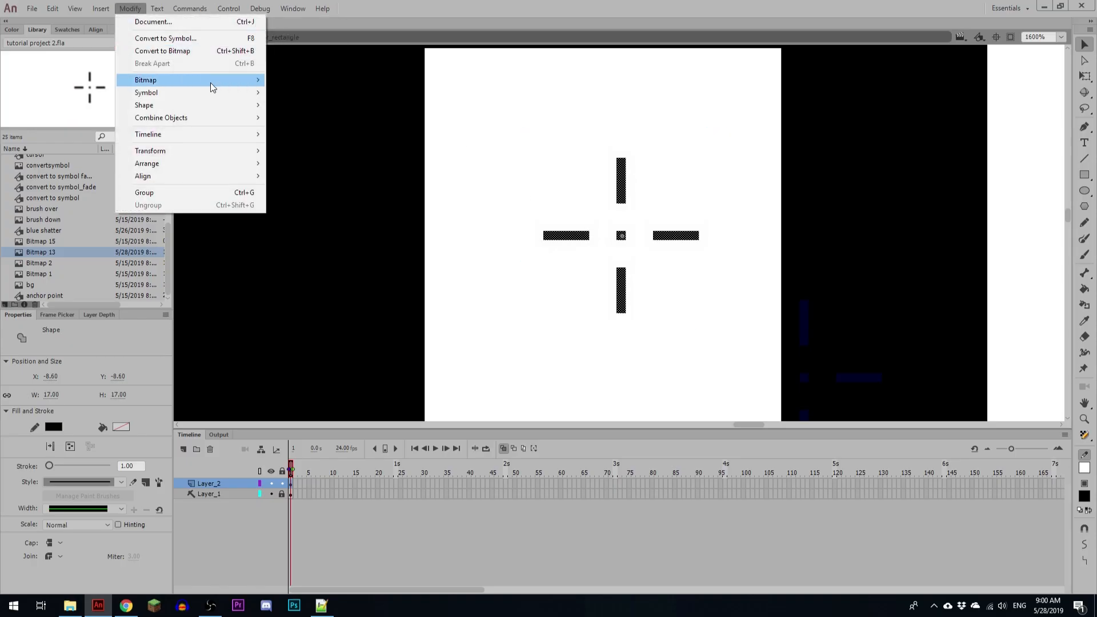
pyautogui.moveTo(225, 106)
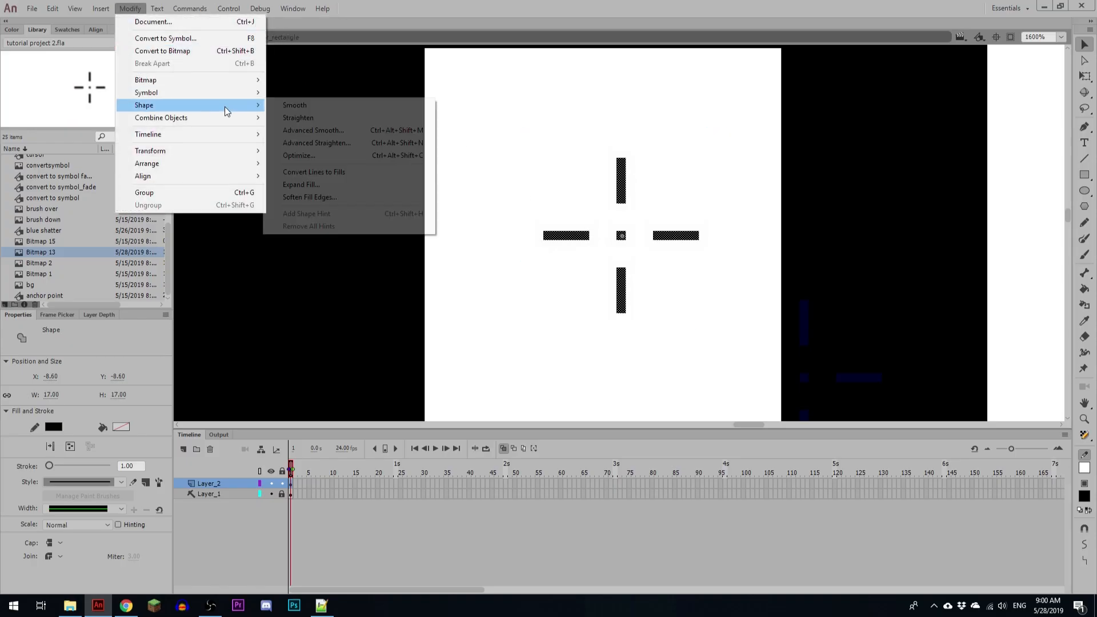
pyautogui.click(364, 173)
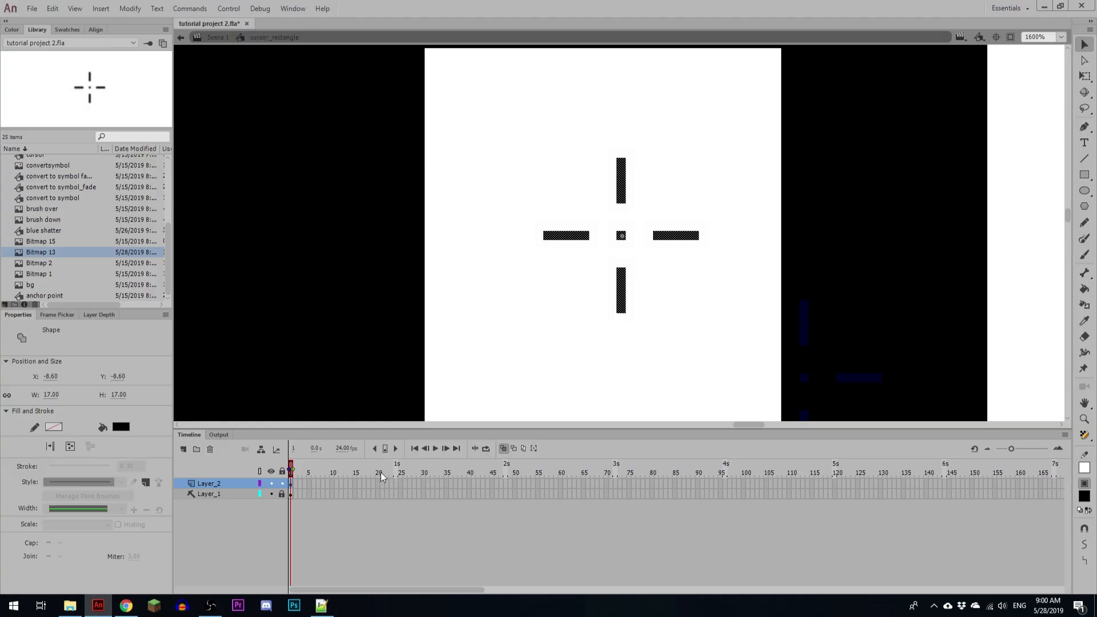
# Step: Add a new layer directly below Layer_2, duplicate the crosshair onto it in place, and hide Layer_2
pyautogui.click(183, 449)
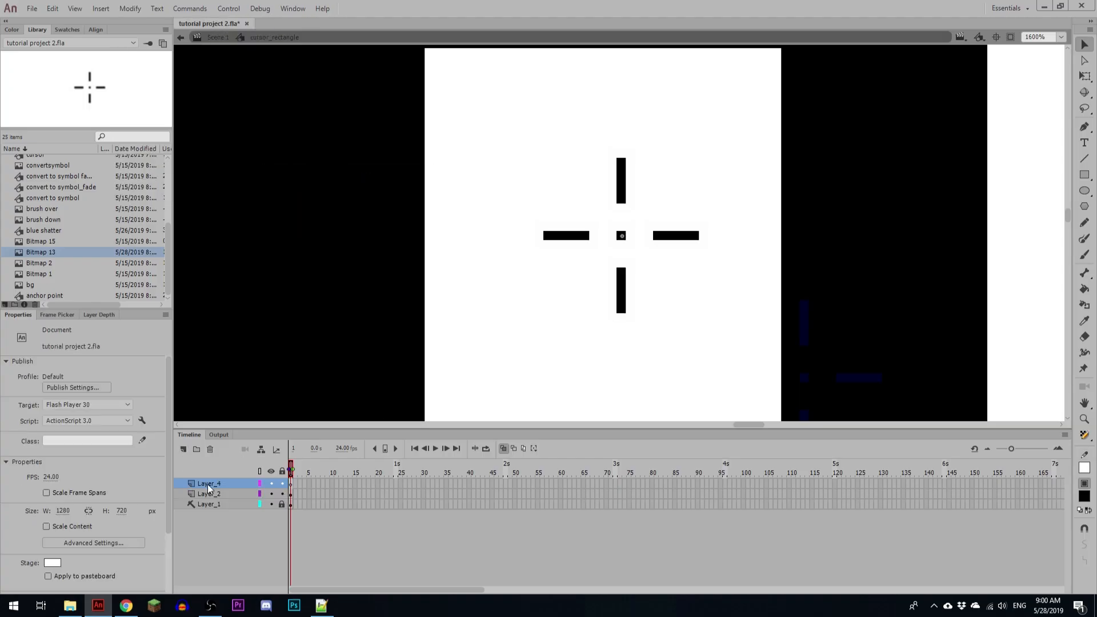
pyautogui.moveTo(208, 483); pyautogui.dragTo(211, 505)
pyautogui.moveTo(492, 110); pyautogui.dragTo(735, 342)
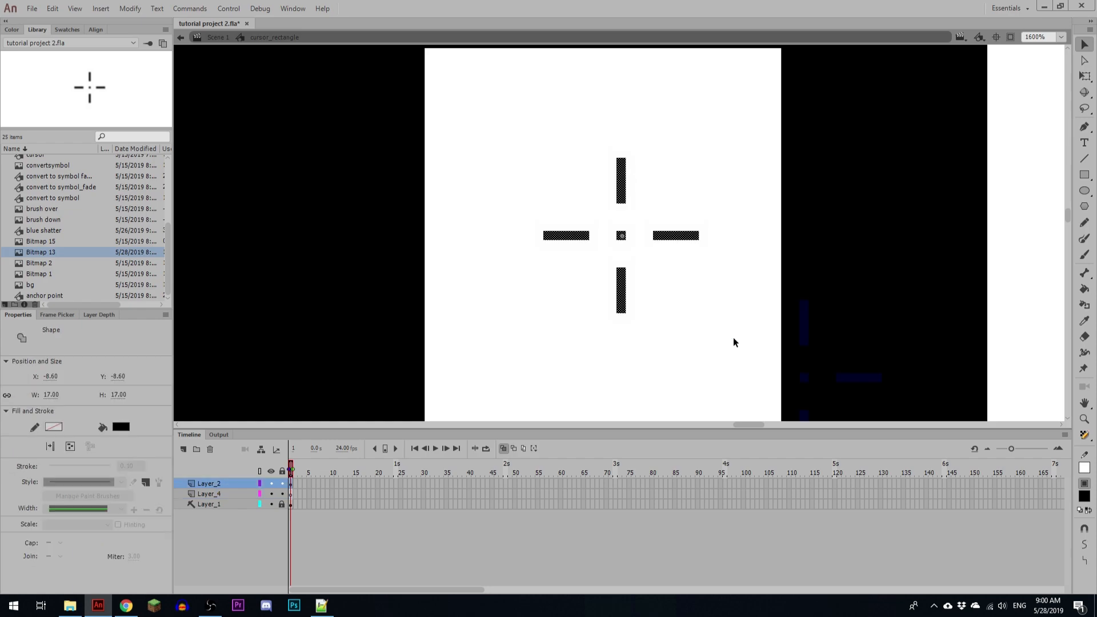
pyautogui.click(292, 495)
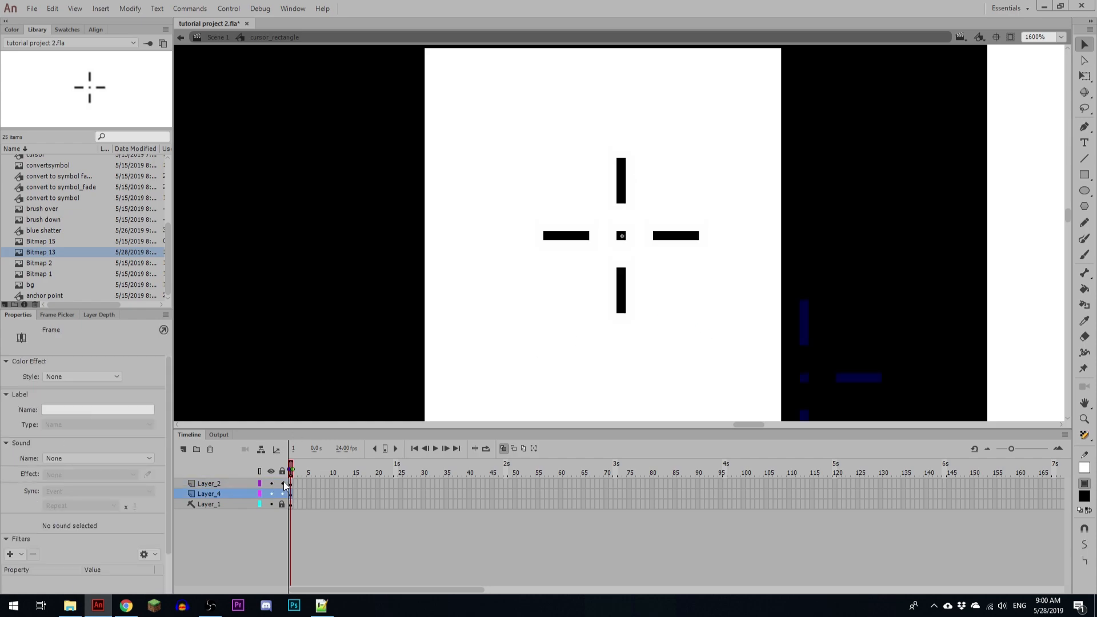
pyautogui.click(271, 483)
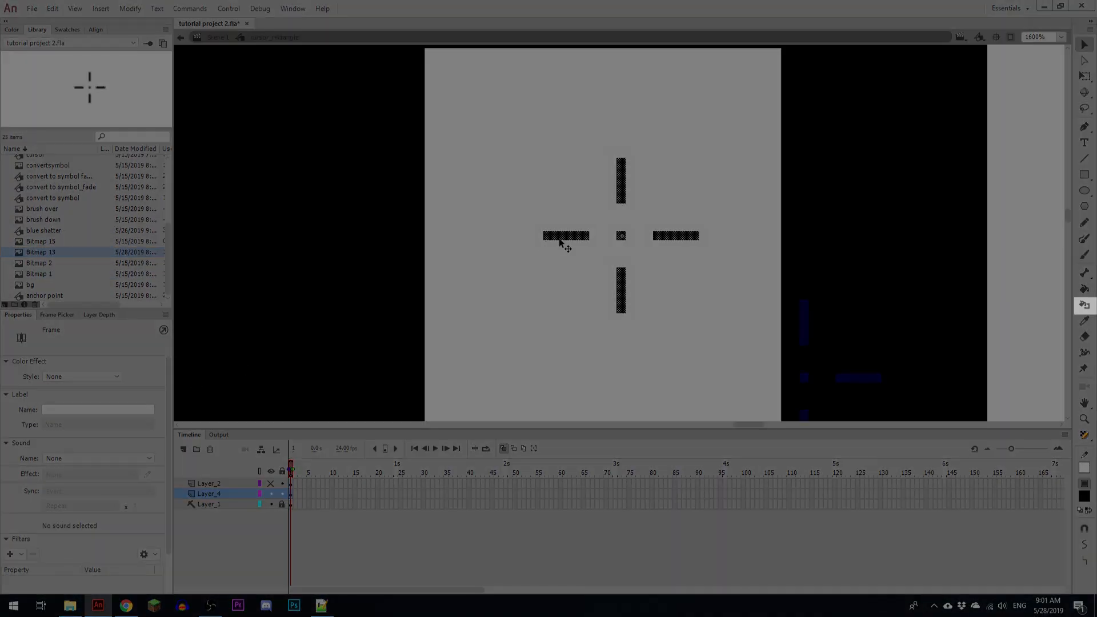
# Step: Outline the four dashes and the centre dot of the crosshair copy on Layer_4 with a white 2.00 stroke using the Ink Bottle tool
pyautogui.press('n')
pyautogui.press('s')
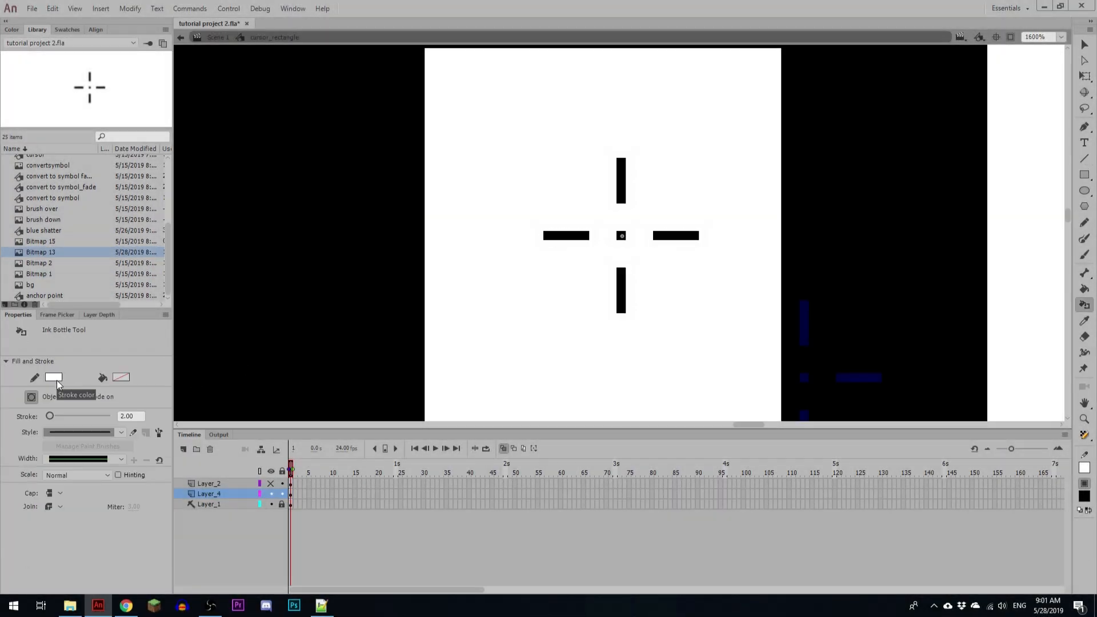
pyautogui.click(576, 237)
pyautogui.click(619, 188)
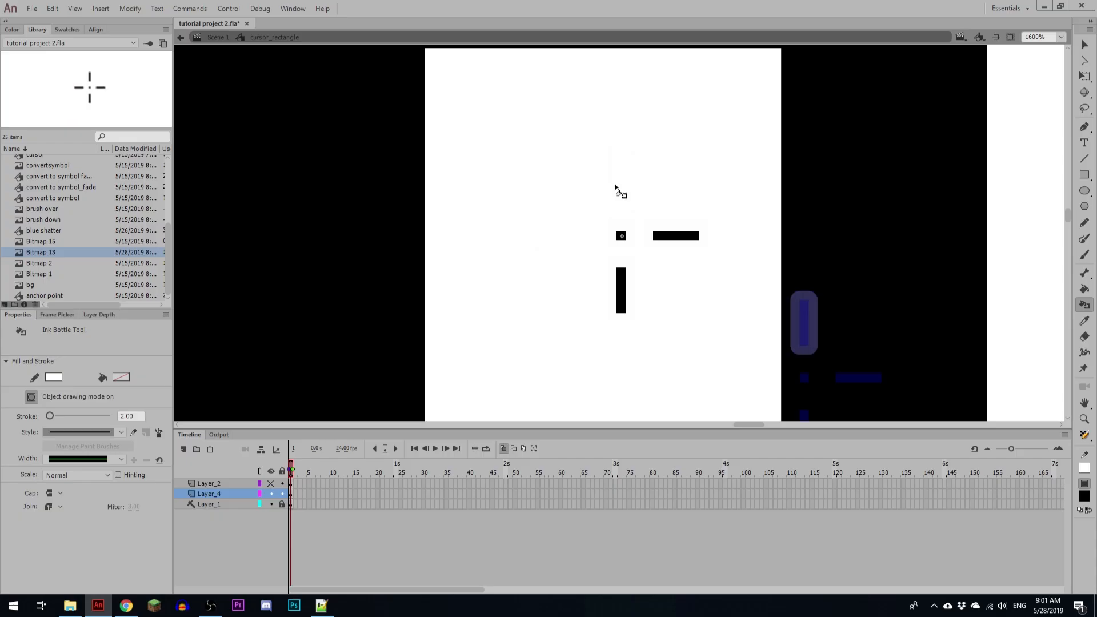
pyautogui.click(621, 236)
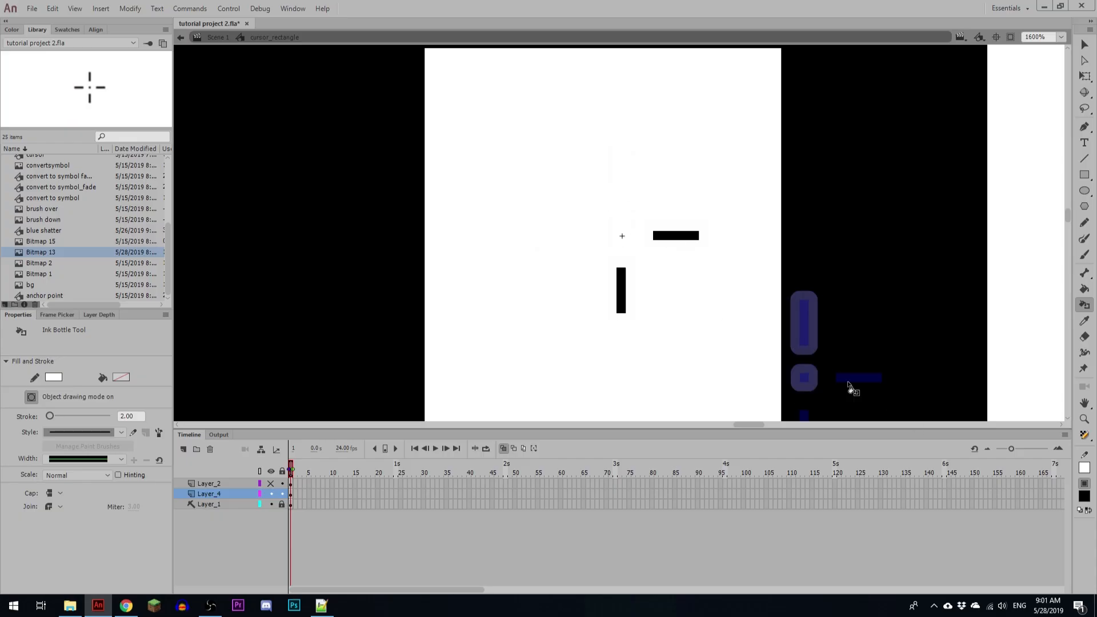
pyautogui.click(672, 238)
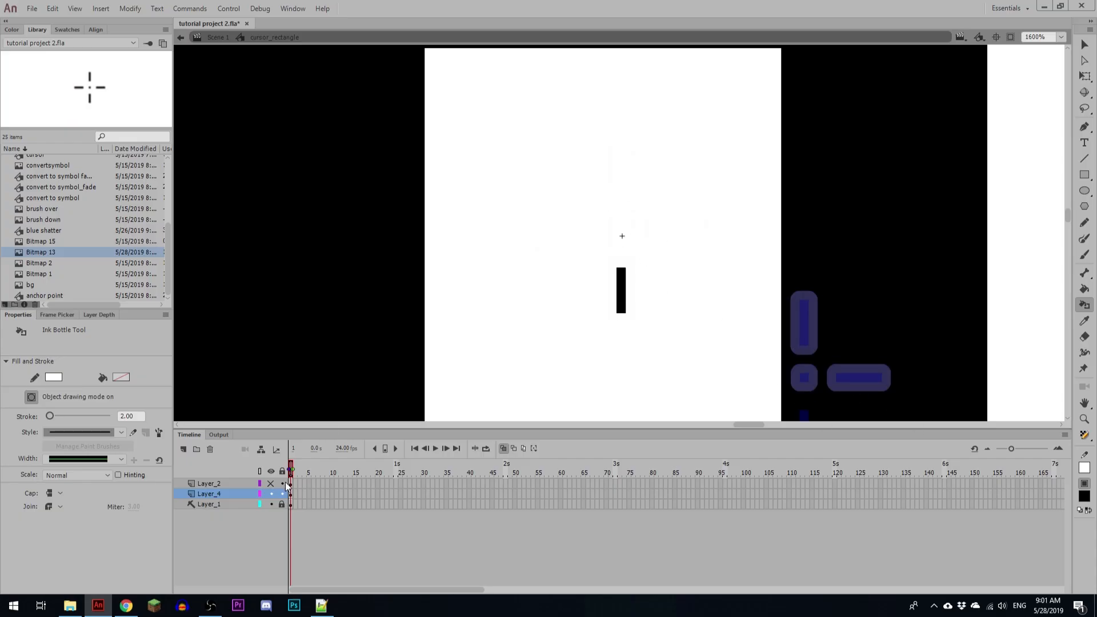
pyautogui.click(625, 293)
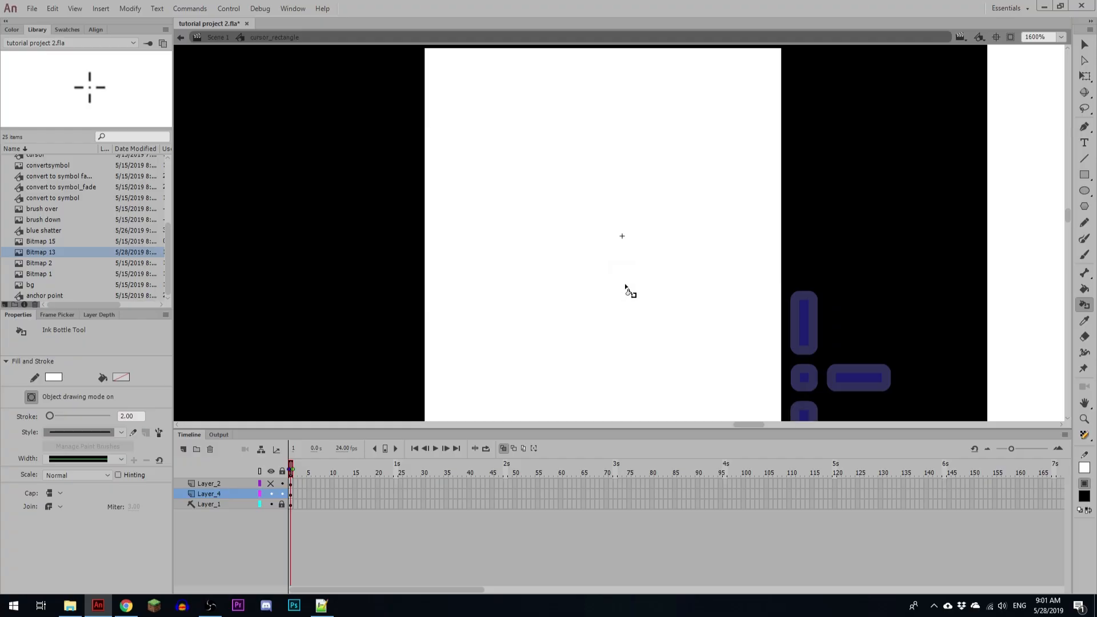
# Step: Hide Layer_1, show Layer_2 again, and return to Scene 1 to check the outlined crosshair at 100% zoom
pyautogui.click(270, 503)
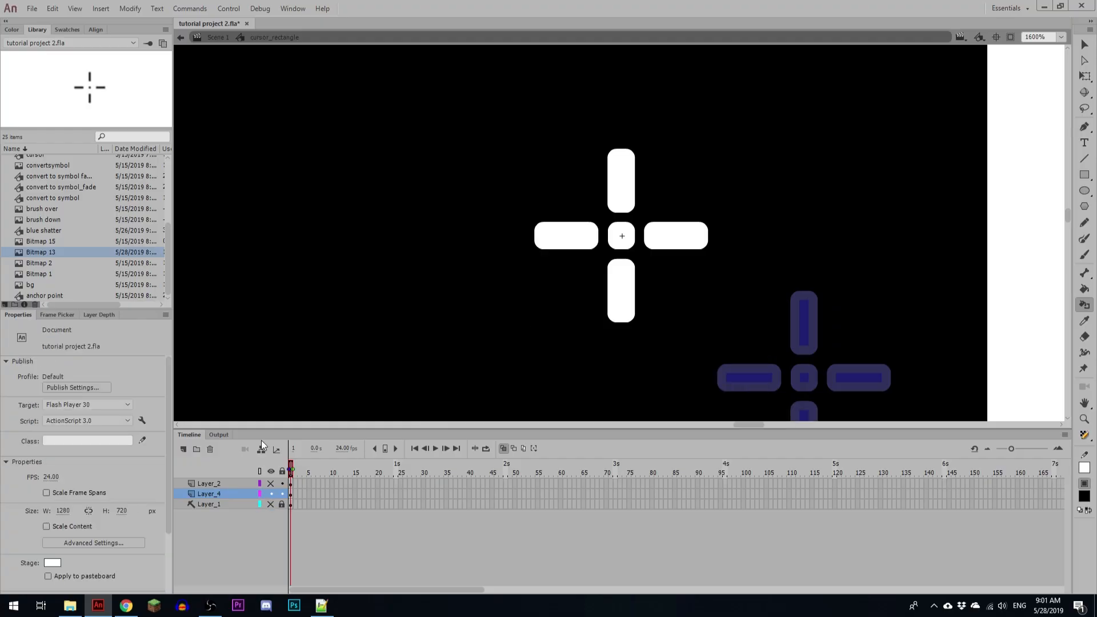
pyautogui.click(272, 484)
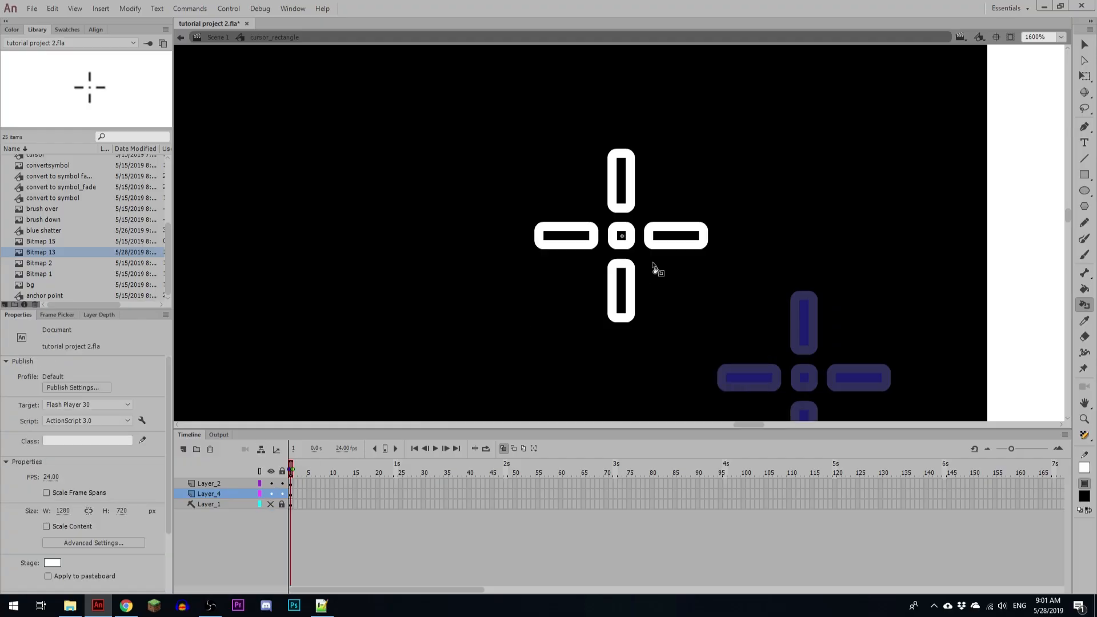
pyautogui.press('v')
pyautogui.click(215, 38)
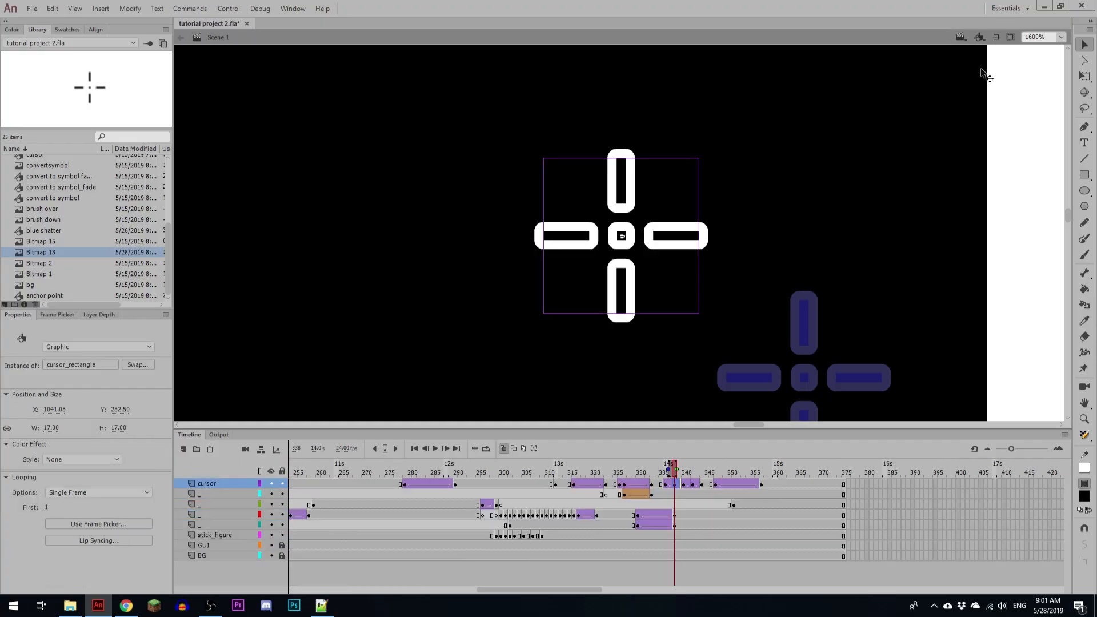
pyautogui.click(1061, 36)
pyautogui.click(1035, 112)
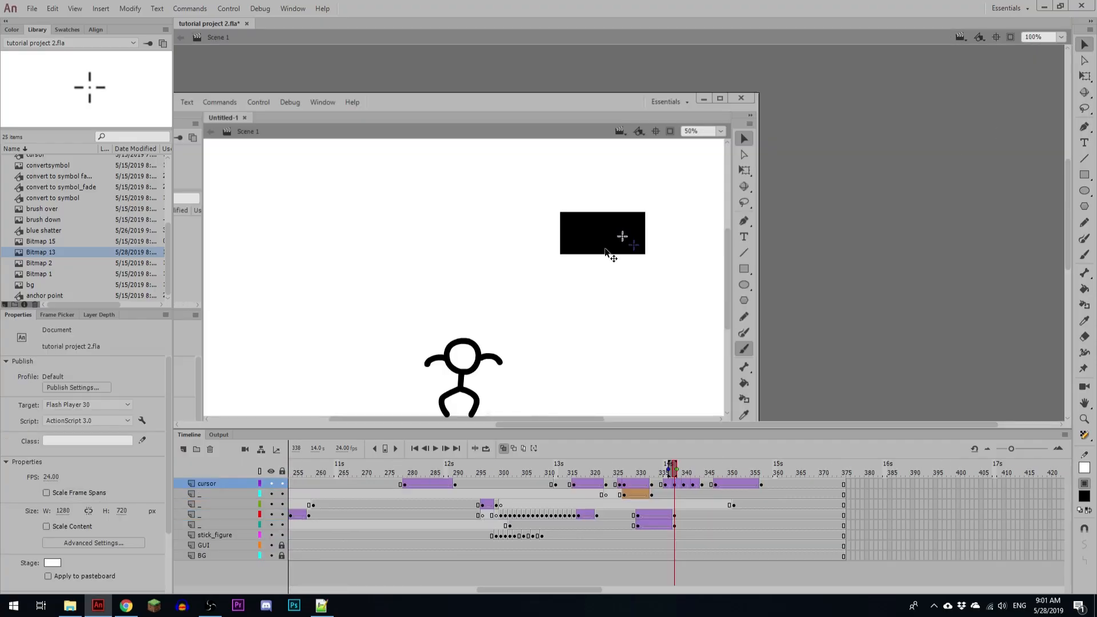
pyautogui.press('r')
pyautogui.press('v')
# Step: Reopen the crosshair symbol in place and set the stroke of the white outlines on Layer_4 to 1.50
pyautogui.click(624, 237)
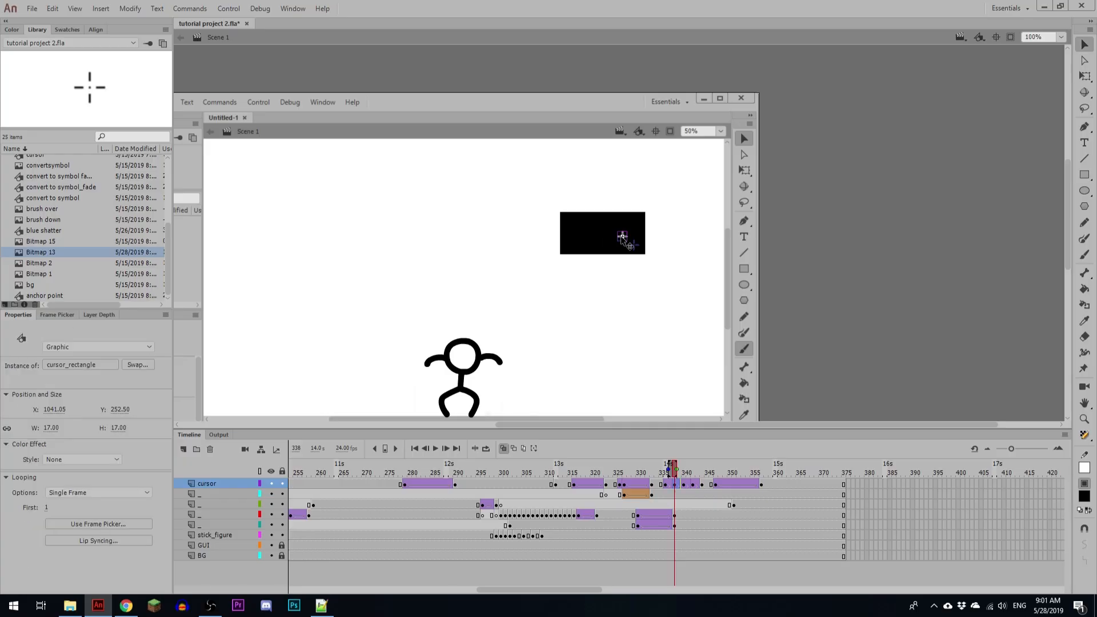
pyautogui.hotkey('ctrl', '=')
pyautogui.hotkey('ctrl', '=')
pyautogui.hotkey('ctrl', '=')
pyautogui.doubleClick(623, 237)
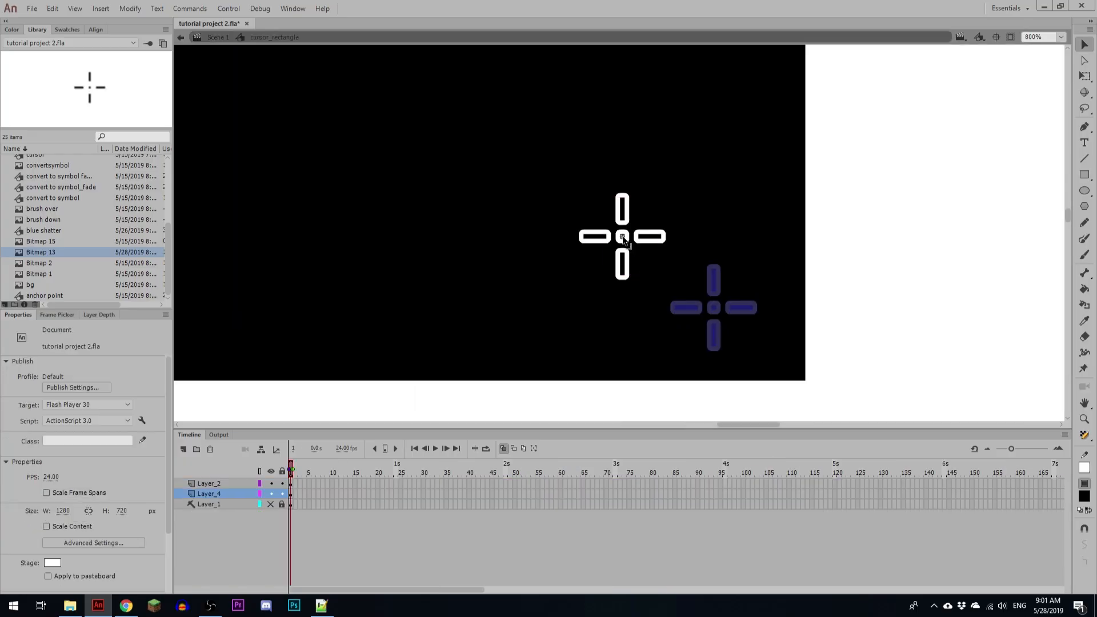
pyautogui.click(291, 495)
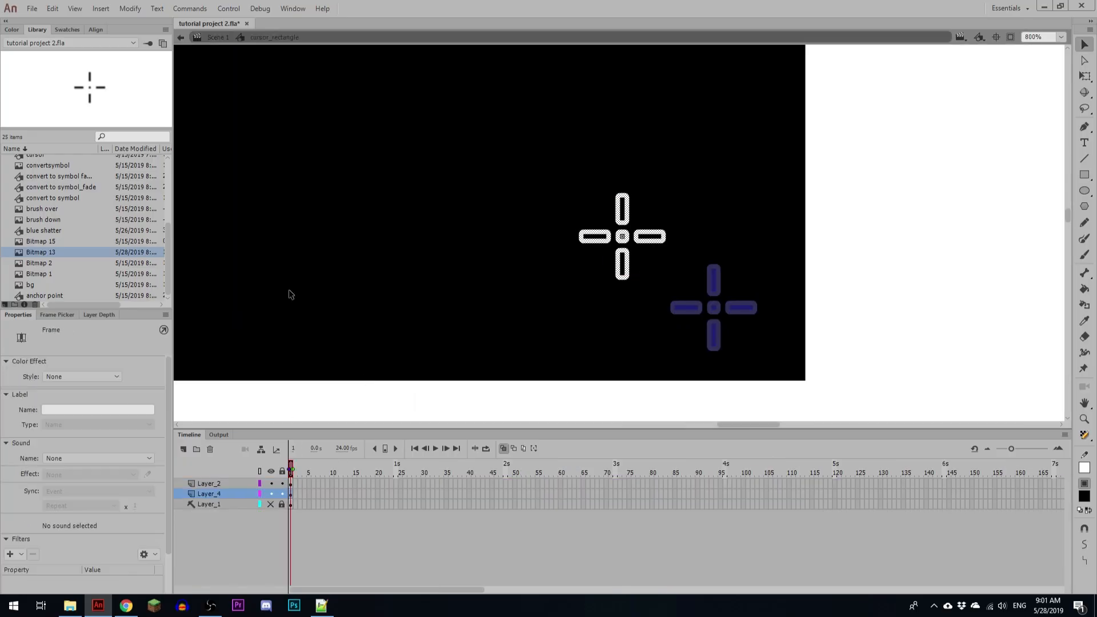
pyautogui.click(623, 212)
pyautogui.doubleClick(135, 464)
pyautogui.write('1.5')
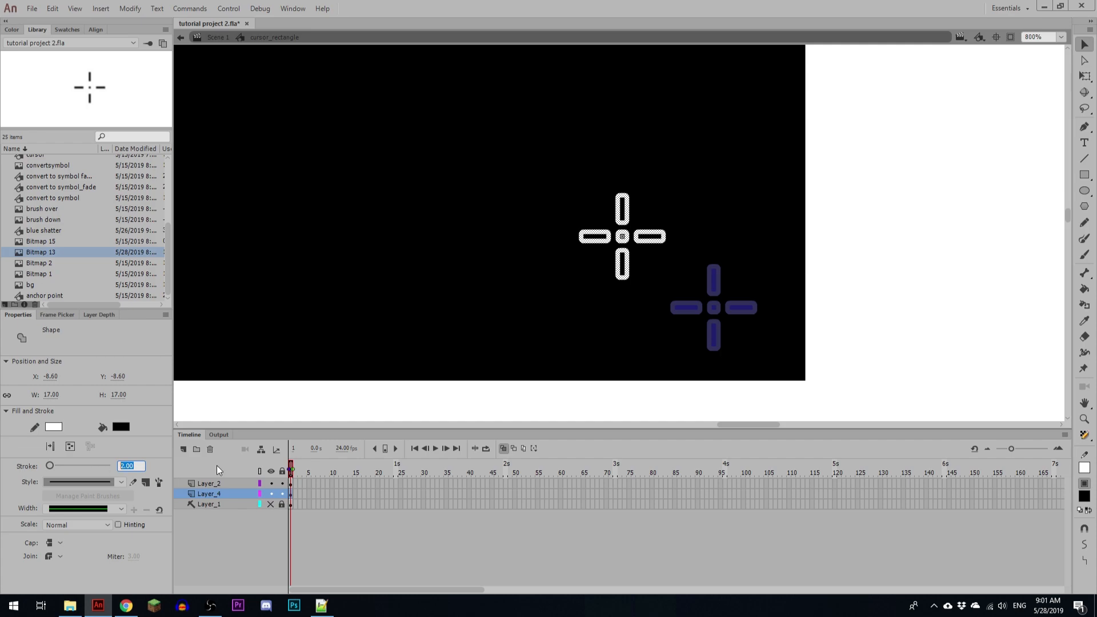
pyautogui.press('Return')
# Step: Check the thinner outline at 100% zoom and return to Scene 1
pyautogui.click(1060, 36)
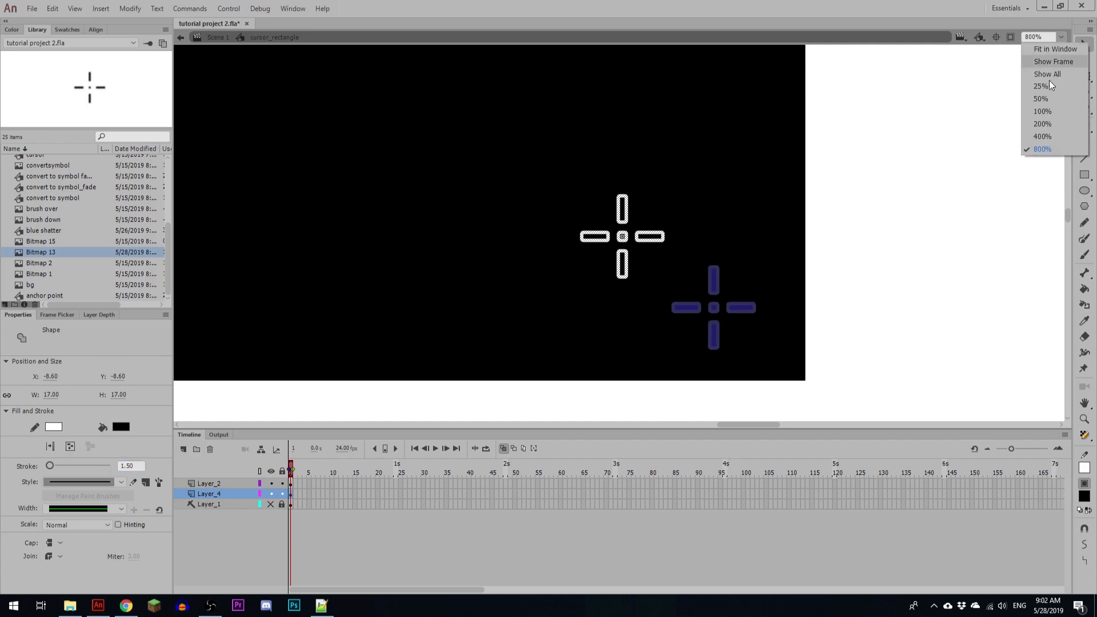
pyautogui.click(1036, 114)
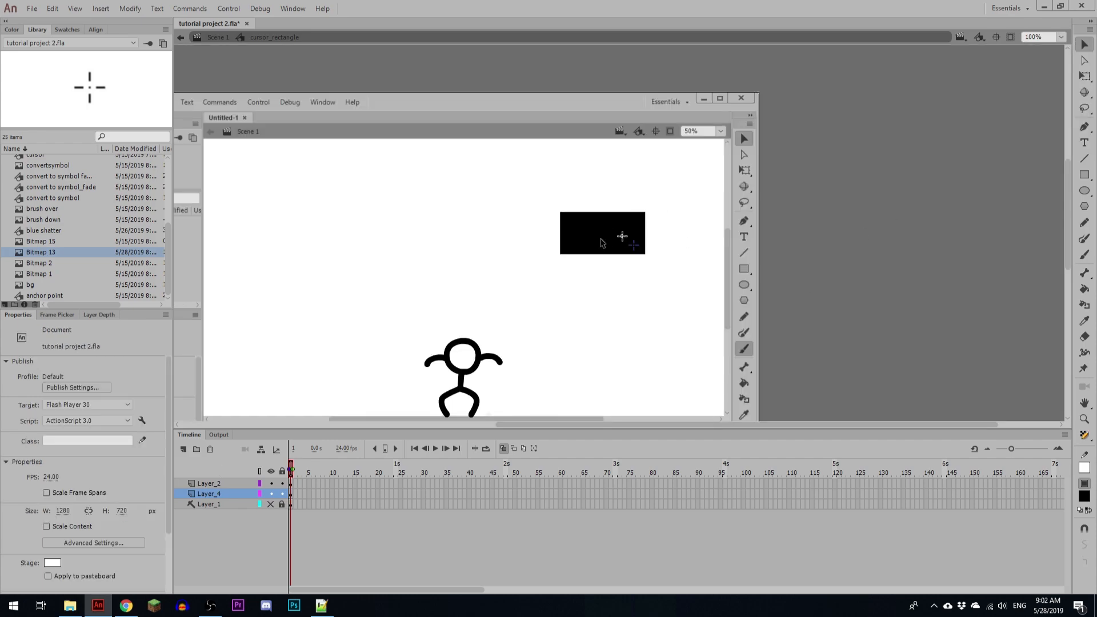
pyautogui.press('r')
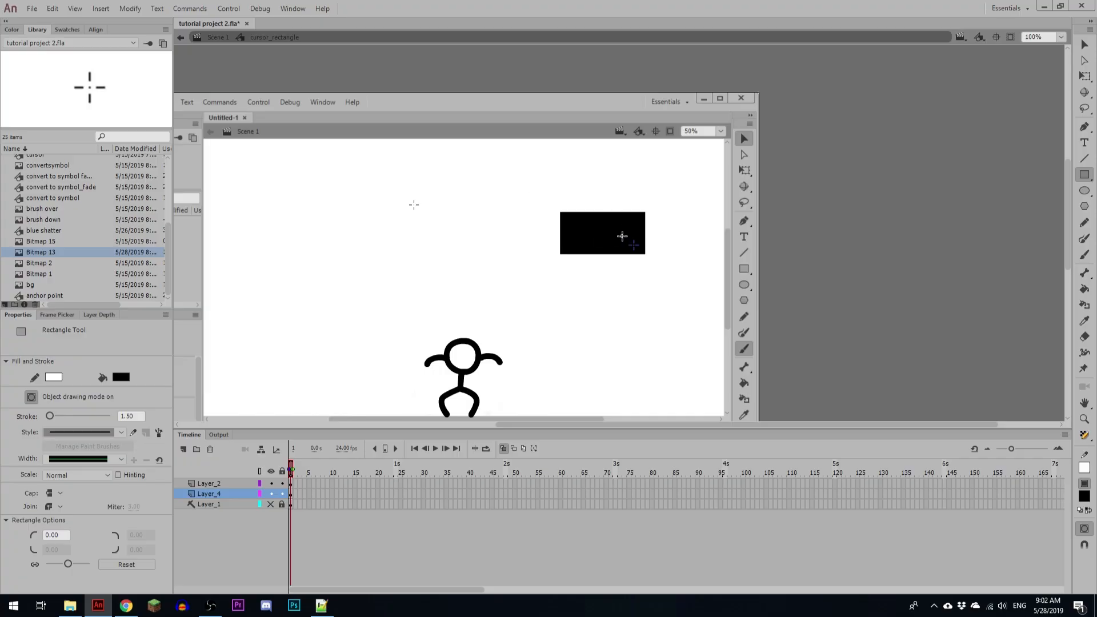
pyautogui.click(217, 38)
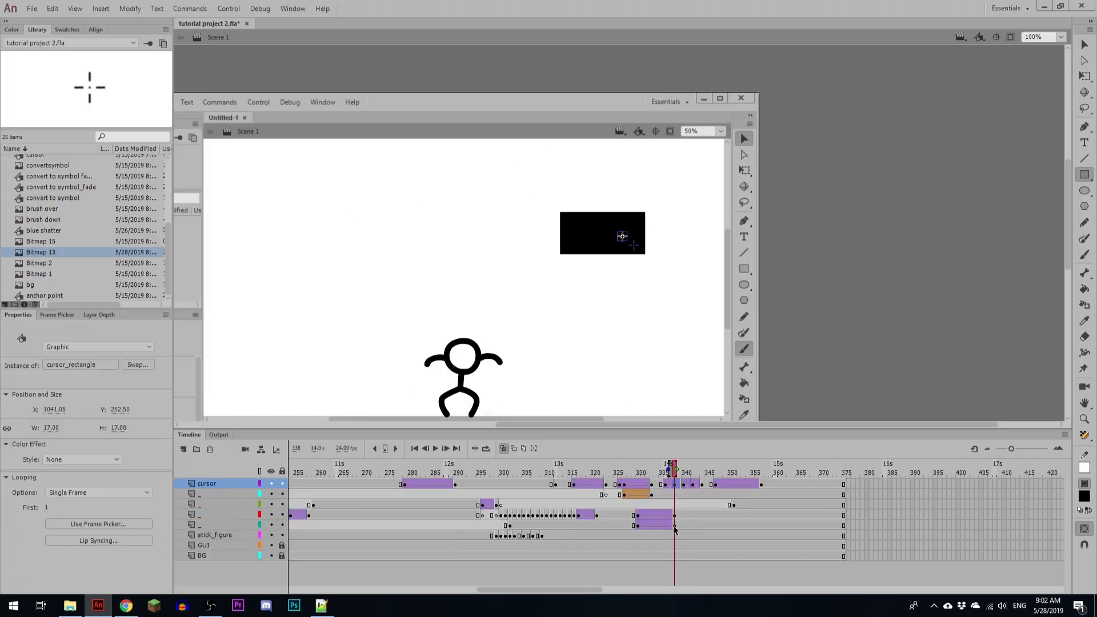
pyautogui.press('v')
# Step: Play and scrub through the wide rectangle's growth and the cursor's move that follows it, up to about frame 347
pyautogui.press('Return')
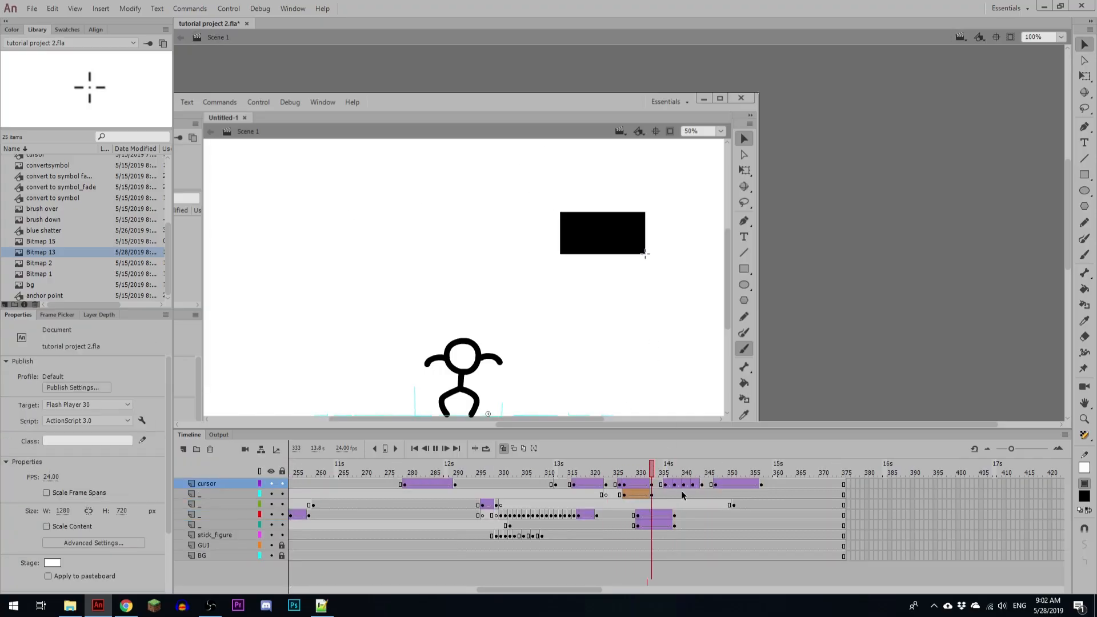
pyautogui.click(673, 505)
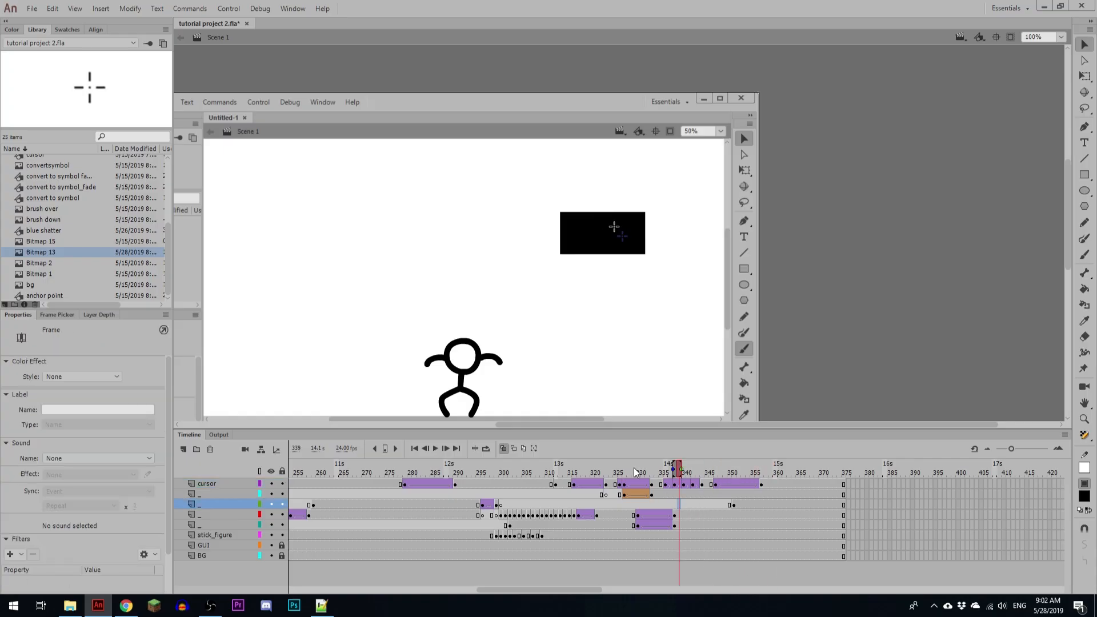
pyautogui.moveTo(635, 472); pyautogui.dragTo(675, 476)
pyautogui.press('Return')
pyautogui.click(662, 475)
pyautogui.press('Return')
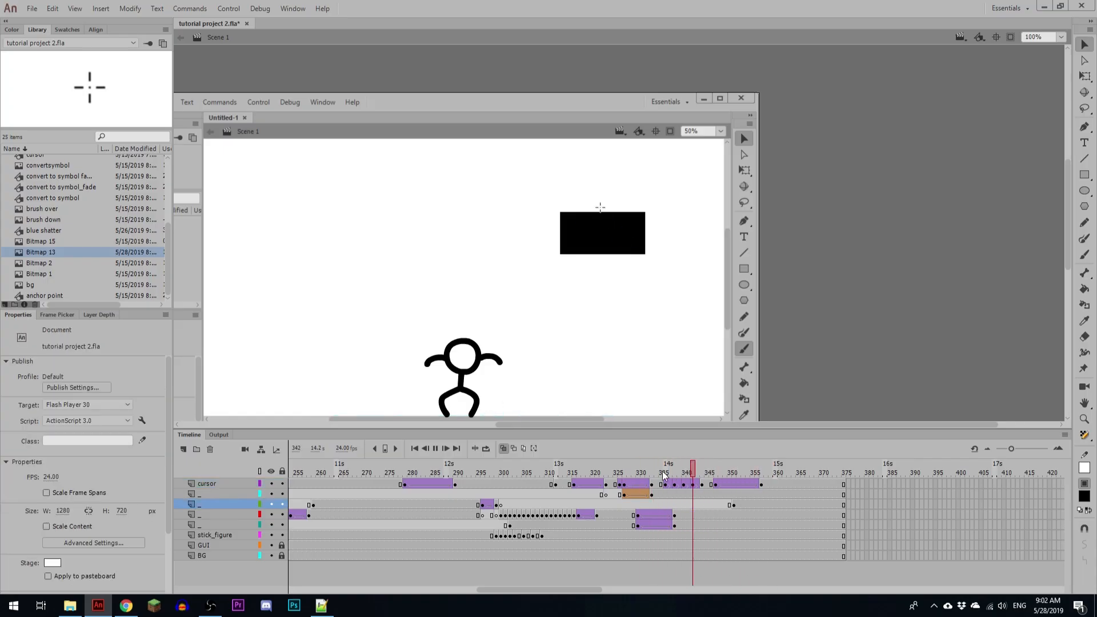
pyautogui.click(662, 475)
pyautogui.press('Return')
pyautogui.moveTo(663, 476); pyautogui.dragTo(716, 474)
# Step: Examine the easing settings of the cursor's downward tween that starts at frame 348
pyautogui.click(717, 494)
pyautogui.click(719, 485)
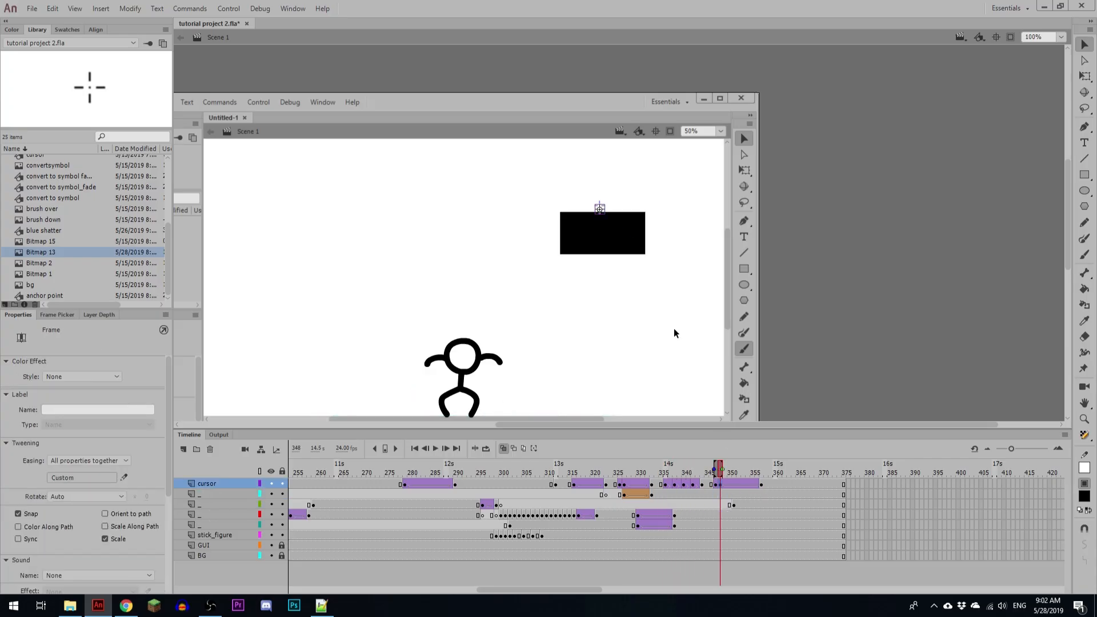
pyautogui.click(599, 209)
pyautogui.click(731, 484)
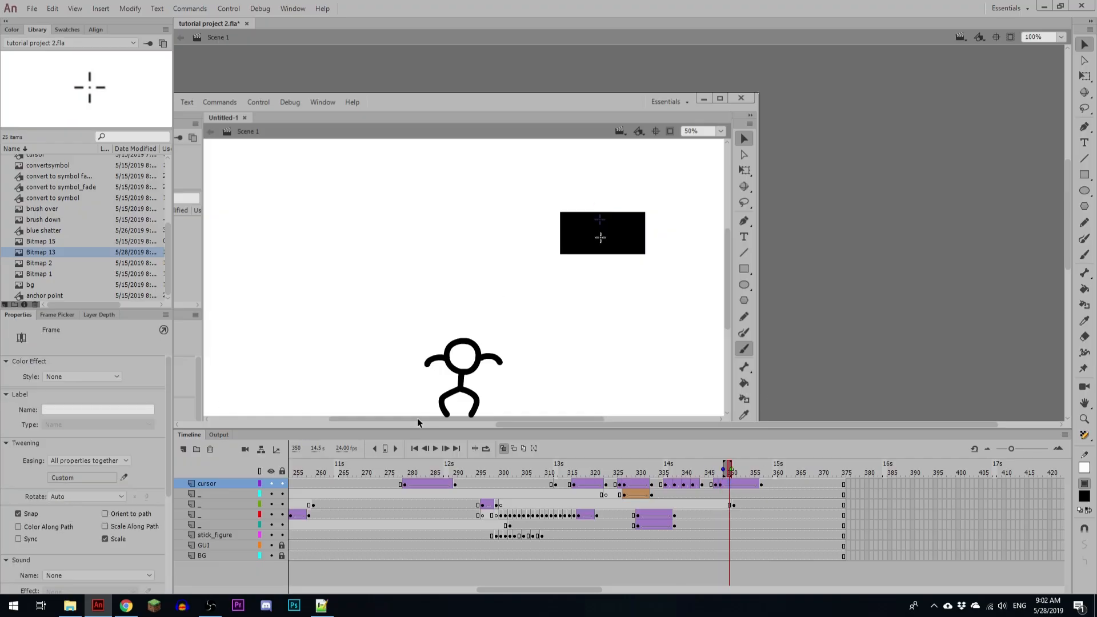
pyautogui.click(85, 477)
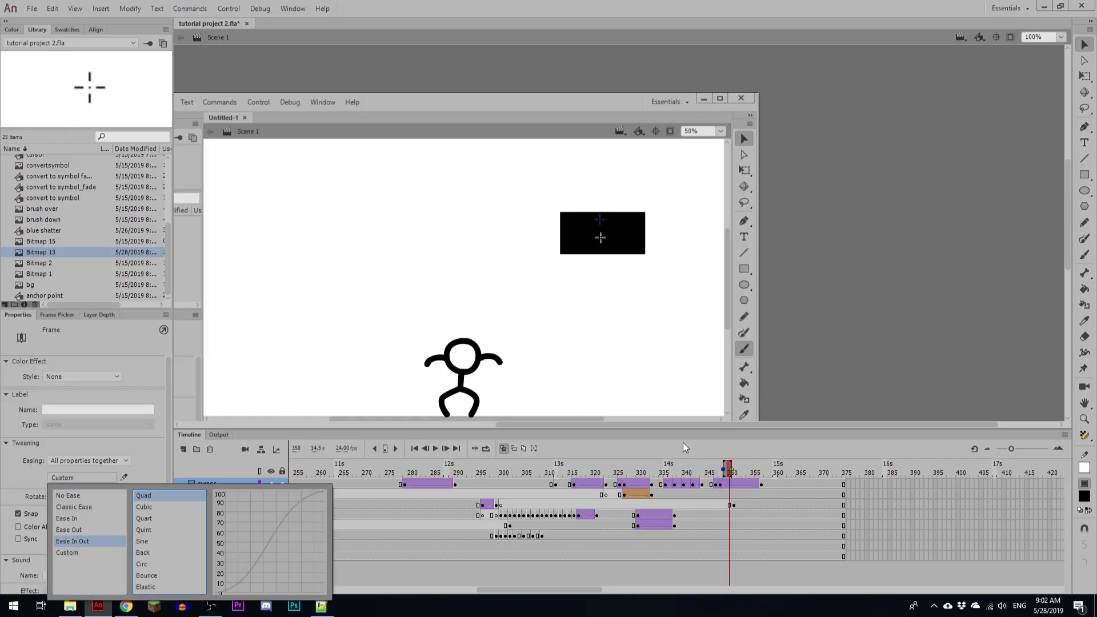
# Step: Move the tall rectangle's keyframe to frame 348, where the cursor starts moving down
pyautogui.click(737, 505)
pyautogui.click(734, 504)
pyautogui.moveTo(734, 504); pyautogui.dragTo(720, 503)
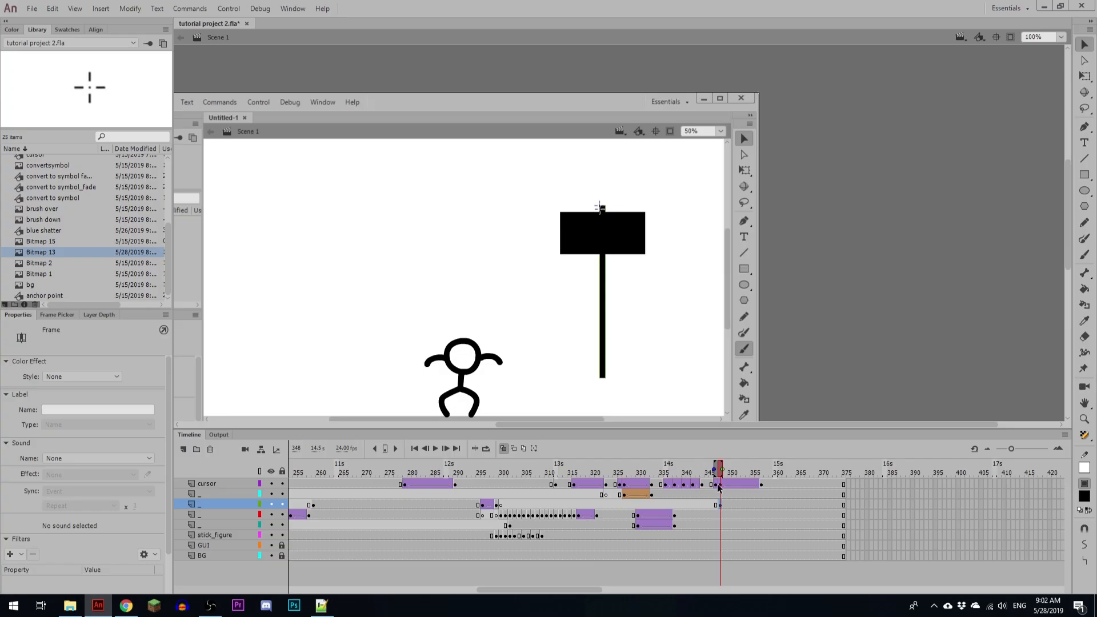
# Step: Add a keyframe for the tall rectangle at frame 357 and shrink the rectangle at frame 348 towards its top end
pyautogui.click(761, 505)
pyautogui.press('F6')
pyautogui.click(722, 506)
pyautogui.click(604, 374)
pyautogui.press('q')
pyautogui.moveTo(604, 377)
pyautogui.mouseDown()
pyautogui.moveTo(602, 207)
pyautogui.moveTo(601, 221)
pyautogui.moveTo(577, 233)
pyautogui.mouseUp()
# Step: Fine-tune the width of the shrunken rectangle at frame 348 to a thin sliver by the crosshair's centre
pyautogui.press('z')
pyautogui.click(598, 206)
pyautogui.click(623, 233)
pyautogui.click(621, 229)
pyautogui.click(621, 229)
pyautogui.press('q')
pyautogui.press('alt')
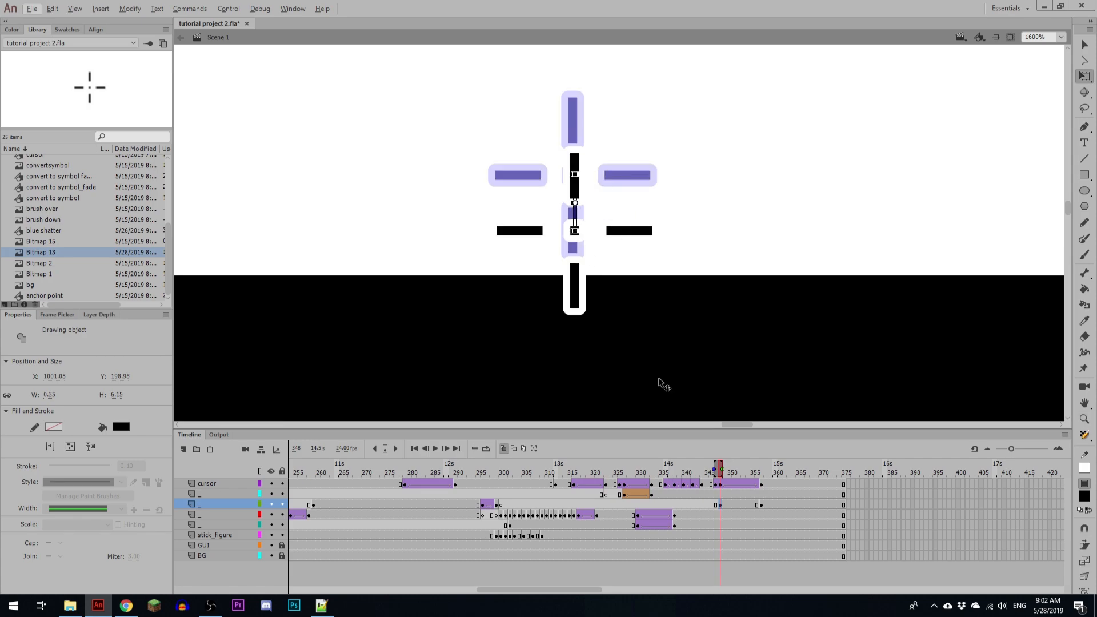
pyautogui.moveTo(571, 204); pyautogui.dragTo(568, 204)
# Step: Create a shape tween for the tall rectangle between frames 348 and 357 with Quad Ease In Out easing
pyautogui.click(725, 505)
pyautogui.rightClick(733, 505)
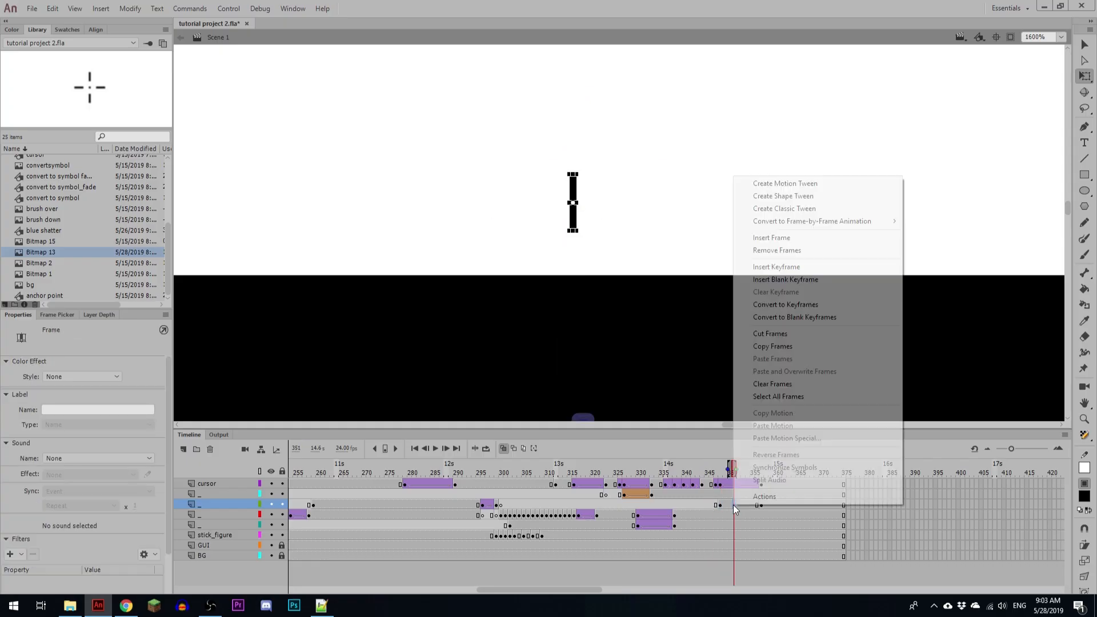
pyautogui.click(760, 196)
pyautogui.click(63, 478)
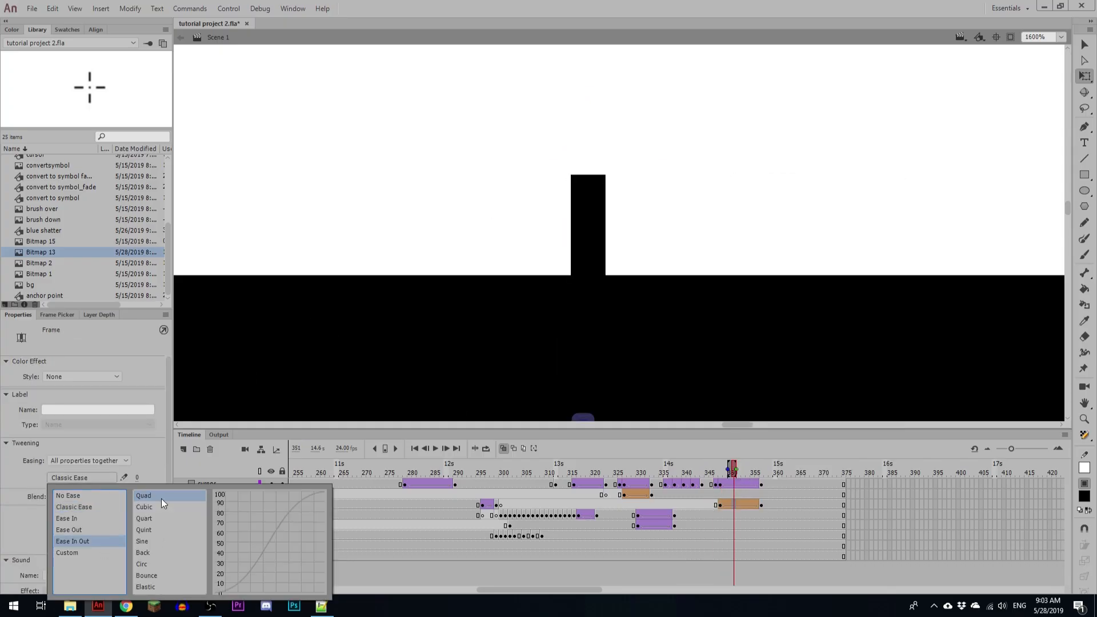
pyautogui.click(162, 517)
# Step: Scrub and play back the drawing of both rectangles to review how the tall rectangle grows with the cursor
pyautogui.hotkey('ctrl', '-')
pyautogui.hotkey('ctrl', '-')
pyautogui.hotkey('ctrl', '-')
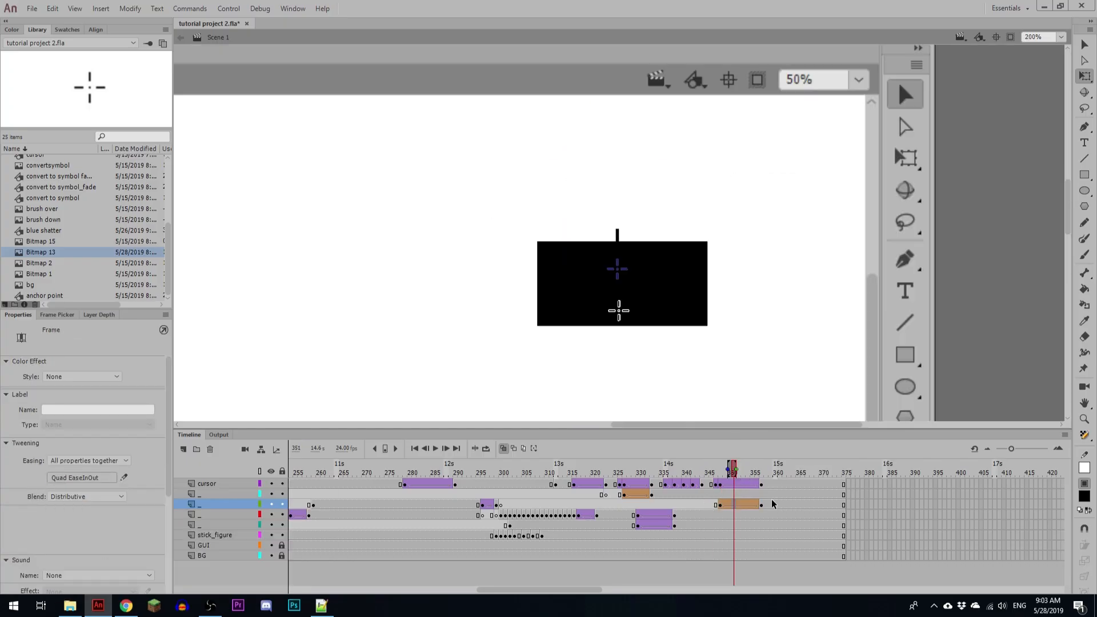
pyautogui.moveTo(748, 473)
pyautogui.mouseDown()
pyautogui.moveTo(757, 468)
pyautogui.moveTo(744, 459)
pyautogui.mouseUp()
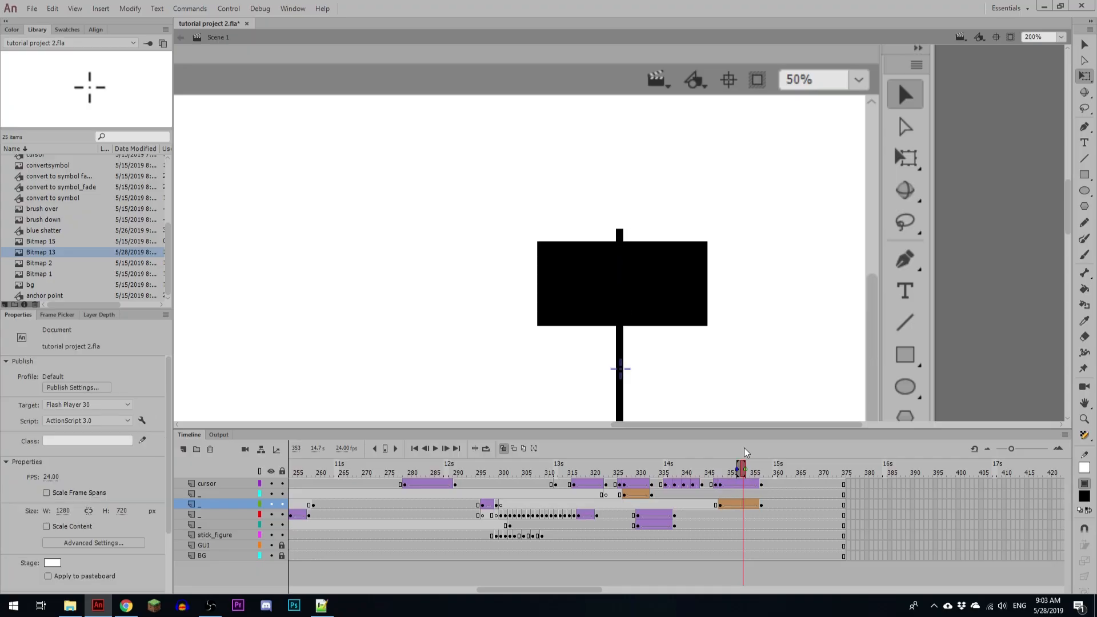
pyautogui.moveTo(722, 380); pyautogui.dragTo(705, 238)
pyautogui.click(625, 494)
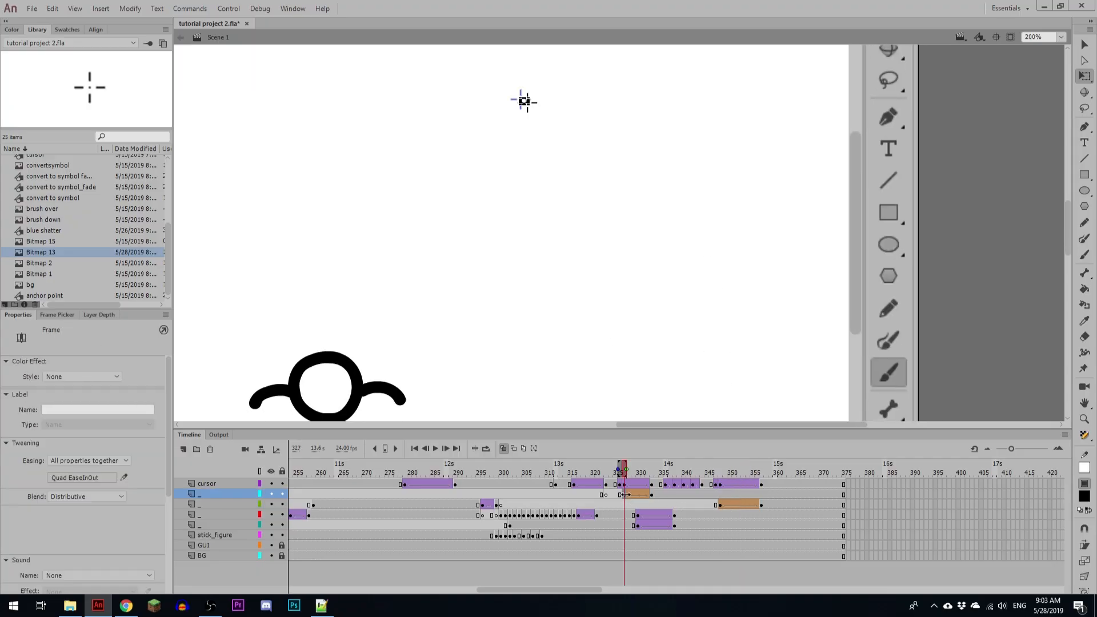
pyautogui.hotkey('ctrl', '-')
pyautogui.press('Return')
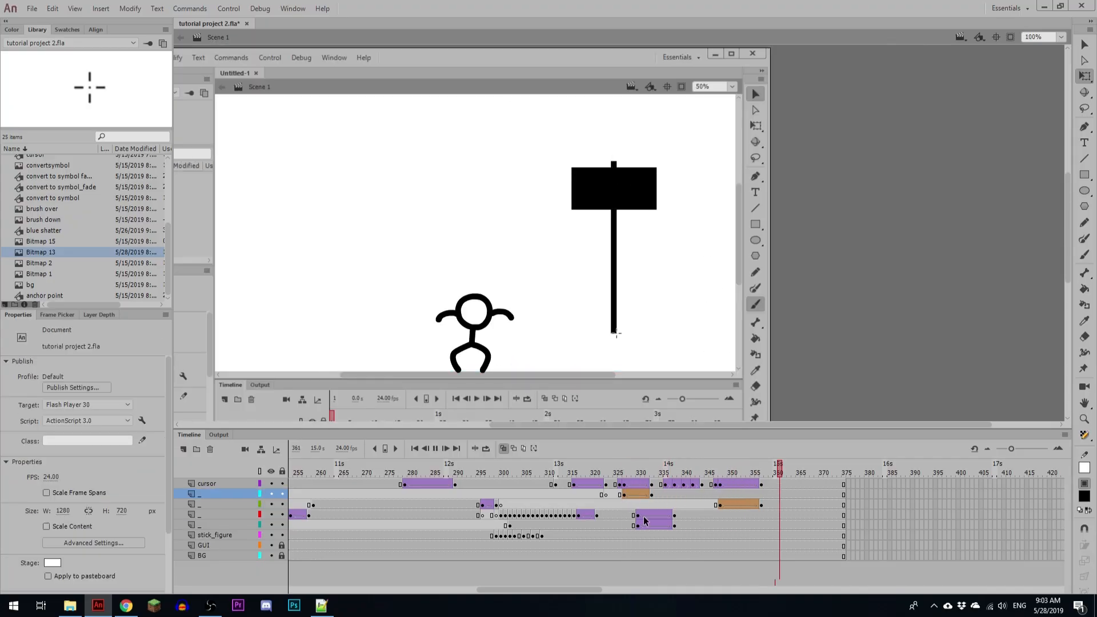
pyautogui.click(616, 505)
pyautogui.press('Return')
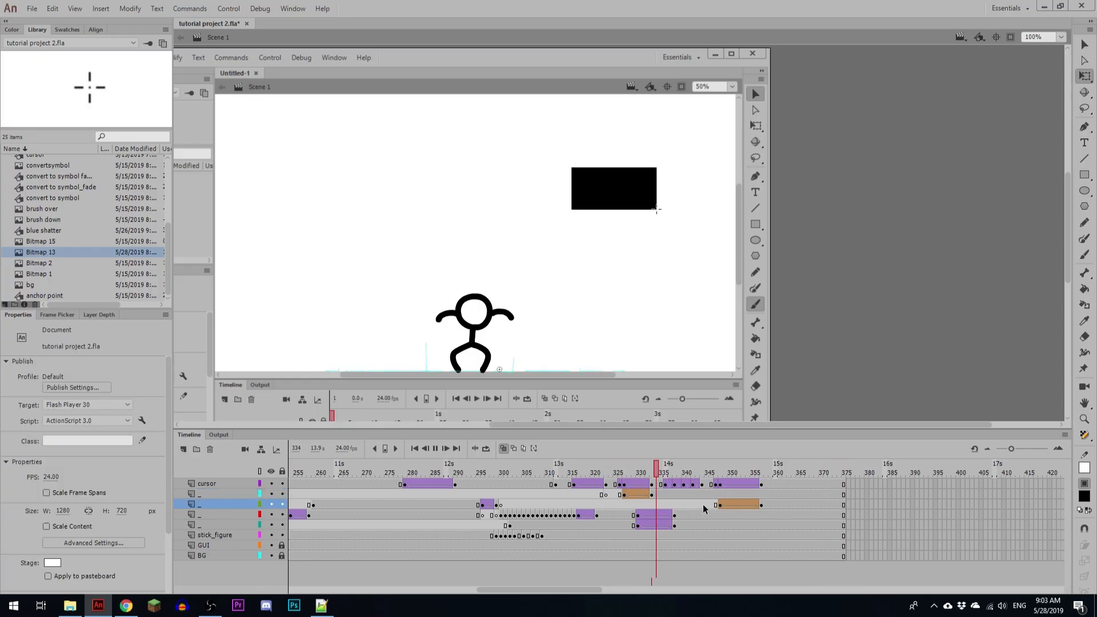
pyautogui.click(751, 508)
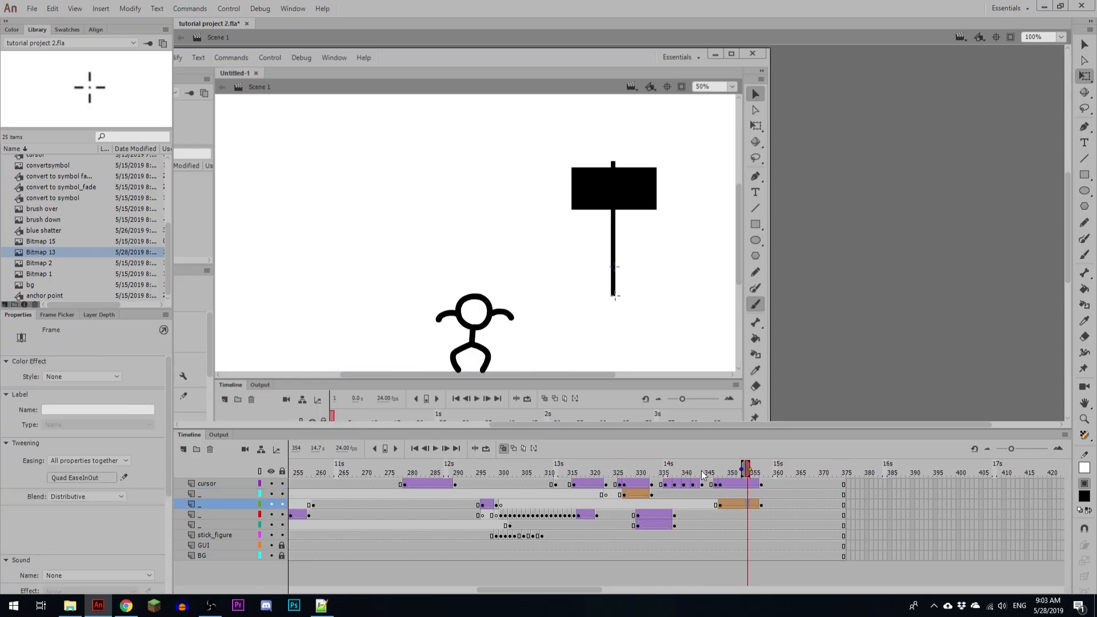
# Step: Remove one frame from all layers around frame 345, before the tall rectangle appears, and play back the new timing
pyautogui.click(704, 473)
pyautogui.hotkey('shift', 'F5')
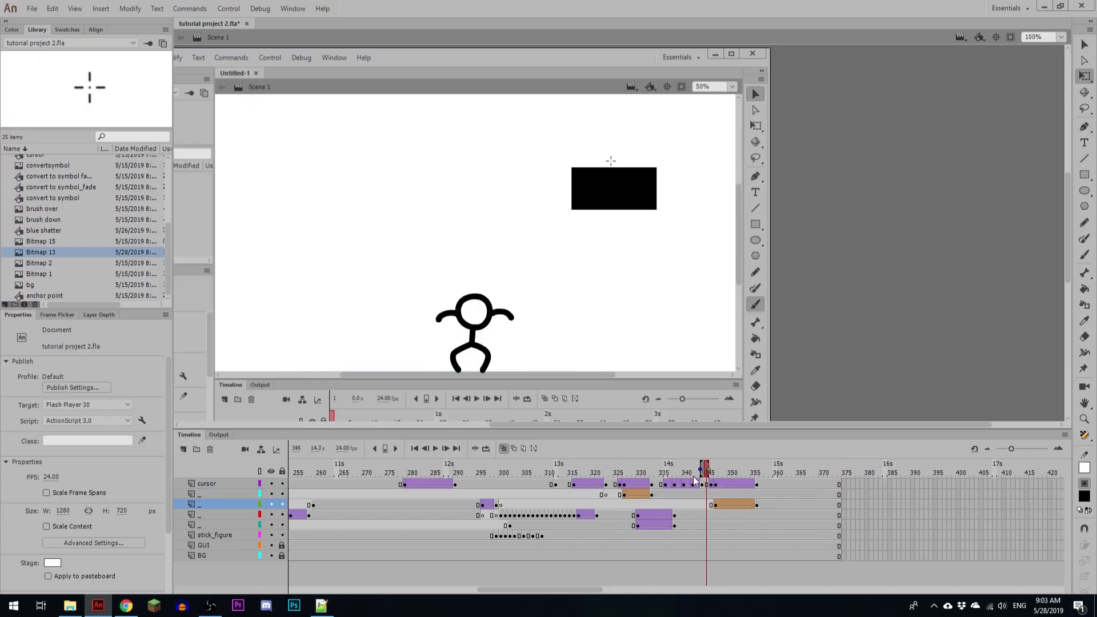
pyautogui.click(672, 494)
pyautogui.press('Return')
pyautogui.click(734, 494)
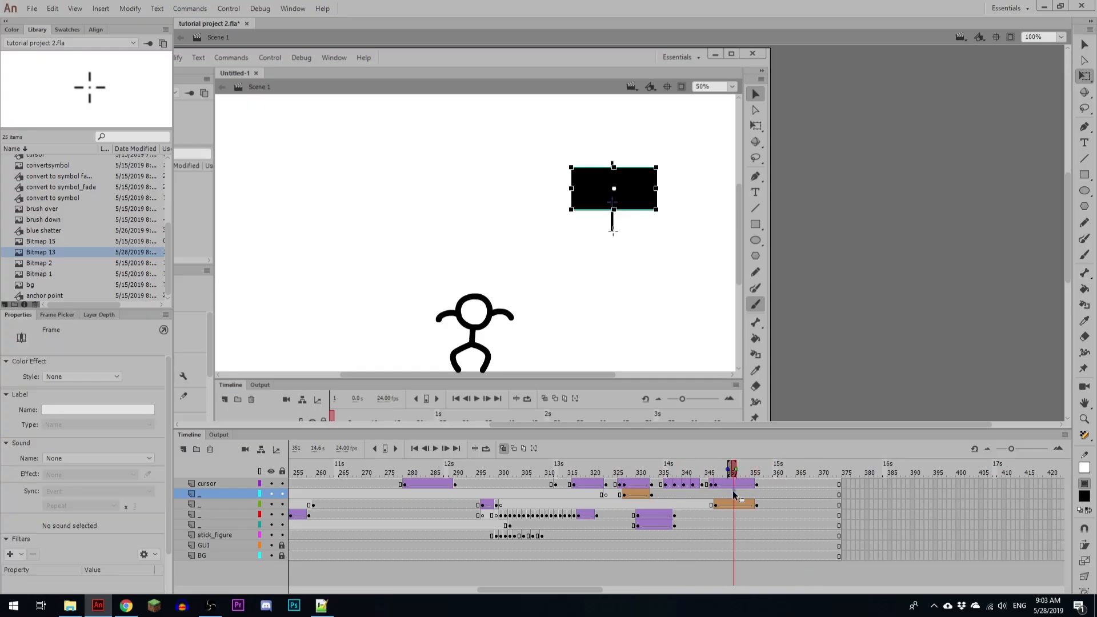
# Step: Add crosshair keyframes at frames 357 and 363, moving the crosshair at 363 up and to the right of the hammer's handle
pyautogui.click(773, 483)
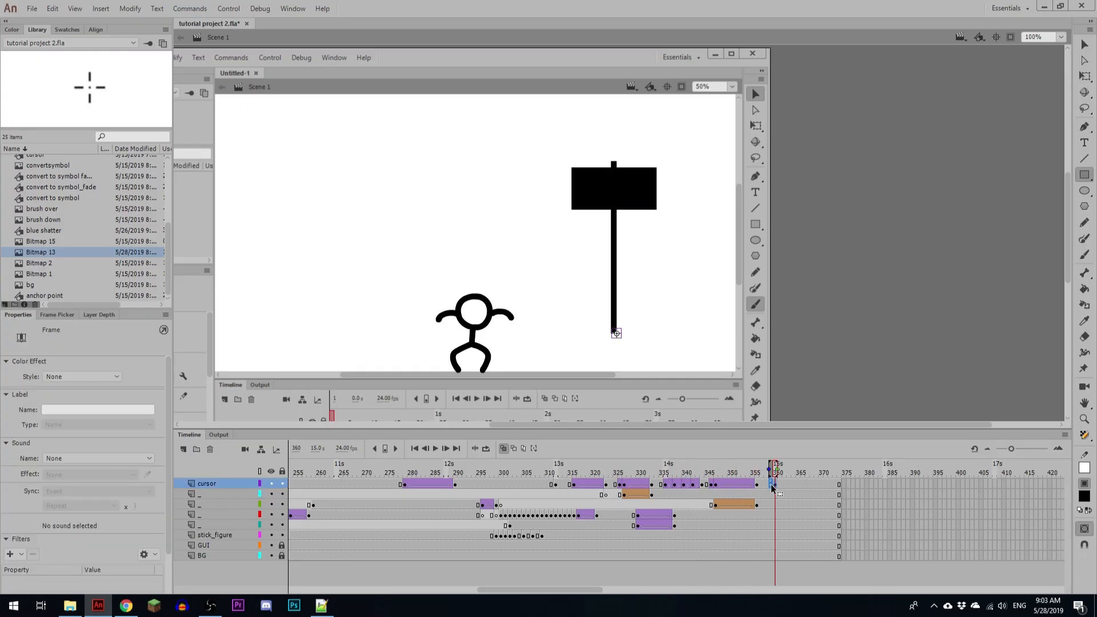
pyautogui.moveTo(771, 486); pyautogui.dragTo(762, 485)
pyautogui.click(789, 484)
pyautogui.press('F6')
pyautogui.hotkey('shift', 'Up')
pyautogui.hotkey('shift', 'Up')
pyautogui.hotkey('shift', 'Up')
pyautogui.hotkey('shift', 'Up')
pyautogui.hotkey('shift', 'Right')
pyautogui.hotkey('shift', 'Right')
pyautogui.hotkey('shift', 'Right')
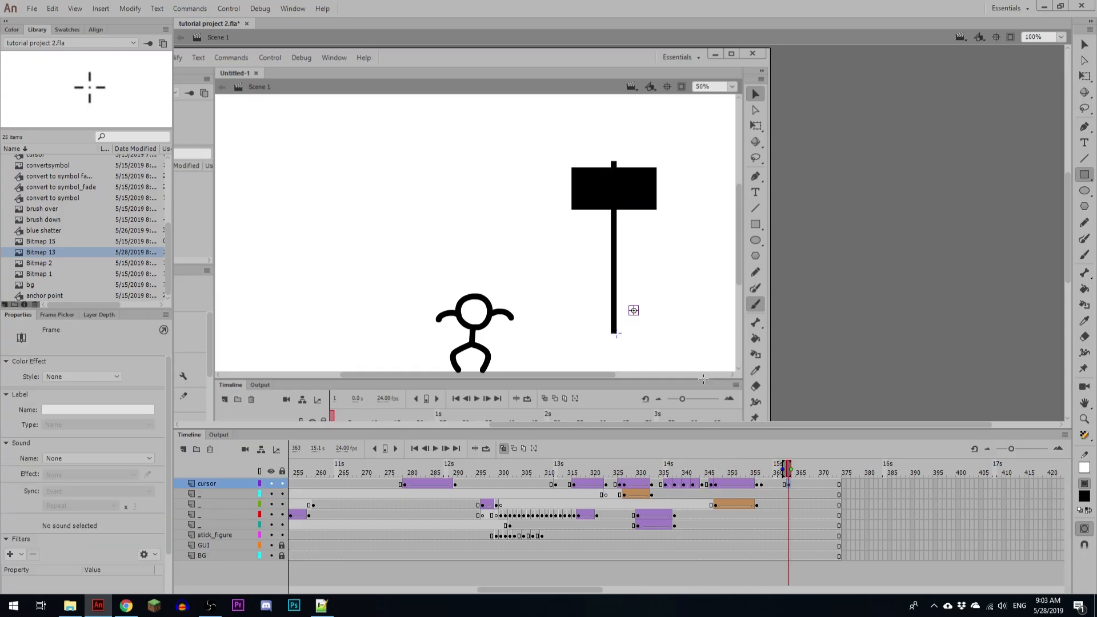
pyautogui.hotkey('shift', 'Up')
pyautogui.hotkey('shift', 'Up')
pyautogui.hotkey('shift', 'Up')
pyautogui.hotkey('shift', 'Up')
pyautogui.hotkey('shift', 'Up')
pyautogui.hotkey('shift', 'Up')
pyautogui.hotkey('shift', 'Up')
pyautogui.hotkey('shift', 'Right')
pyautogui.hotkey('shift', 'Right')
pyautogui.hotkey('shift', 'Right')
# Step: Create a classic tween for the crosshair between frames 357 and 363, with in-between keyframes at 359 and 361
pyautogui.click(776, 485)
pyautogui.press('m')
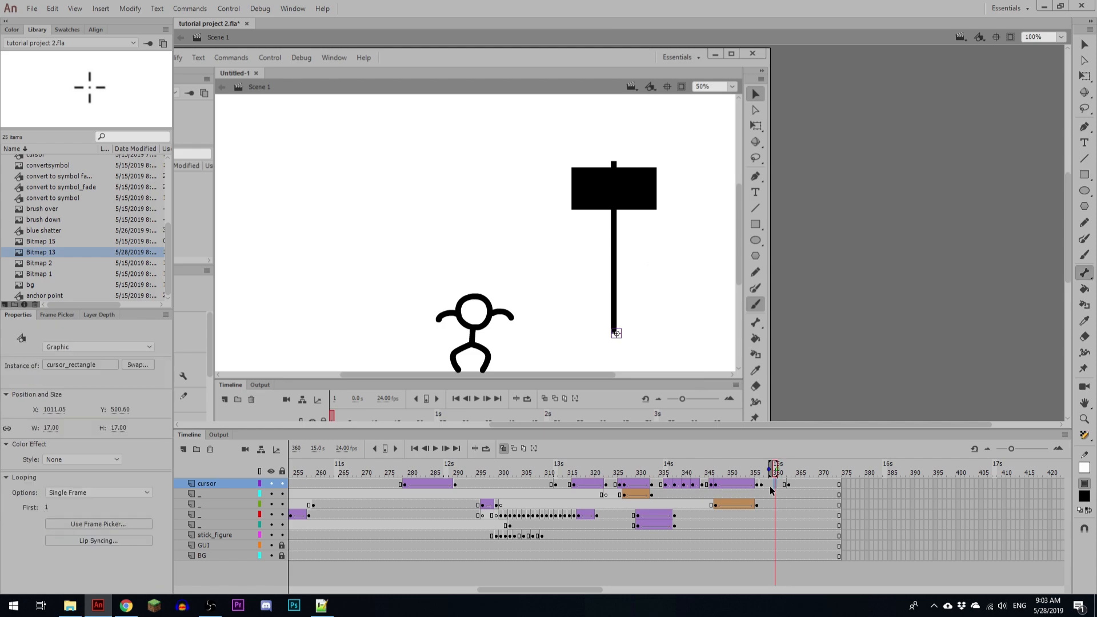
pyautogui.click(771, 485)
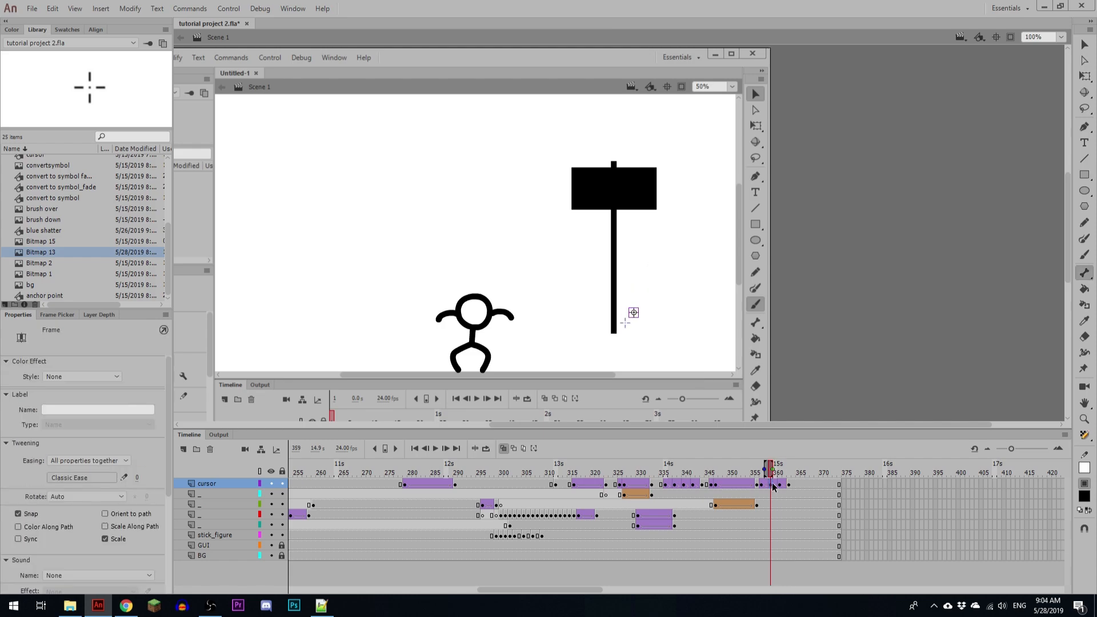
pyautogui.click(784, 485)
pyautogui.click(780, 492)
pyautogui.click(783, 486)
pyautogui.click(780, 484)
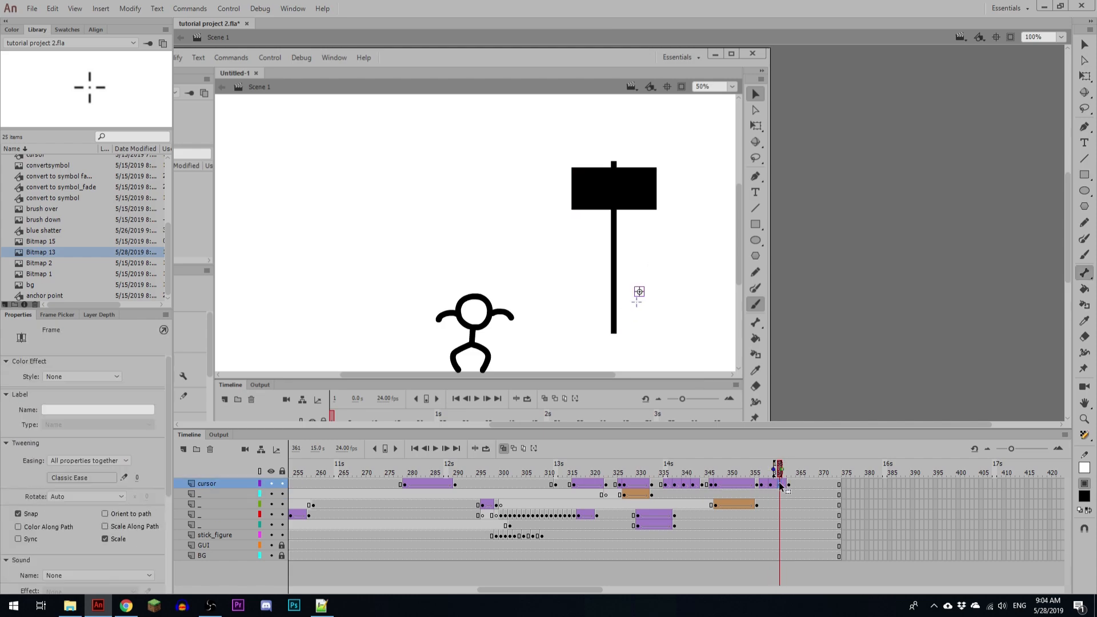
# Step: Nudge the crosshair at its in-between keyframes to curve its path away from the handle, and play back the movement
pyautogui.moveTo(779, 468); pyautogui.dragTo(772, 469)
pyautogui.hotkey('shift', 'Up')
pyautogui.hotkey('shift', 'Up')
pyautogui.hotkey('shift', 'Up')
pyautogui.hotkey('shift', 'Right')
pyautogui.hotkey('shift', 'Right')
pyautogui.hotkey('shift', 'Down')
pyautogui.click(736, 484)
pyautogui.press('Return')
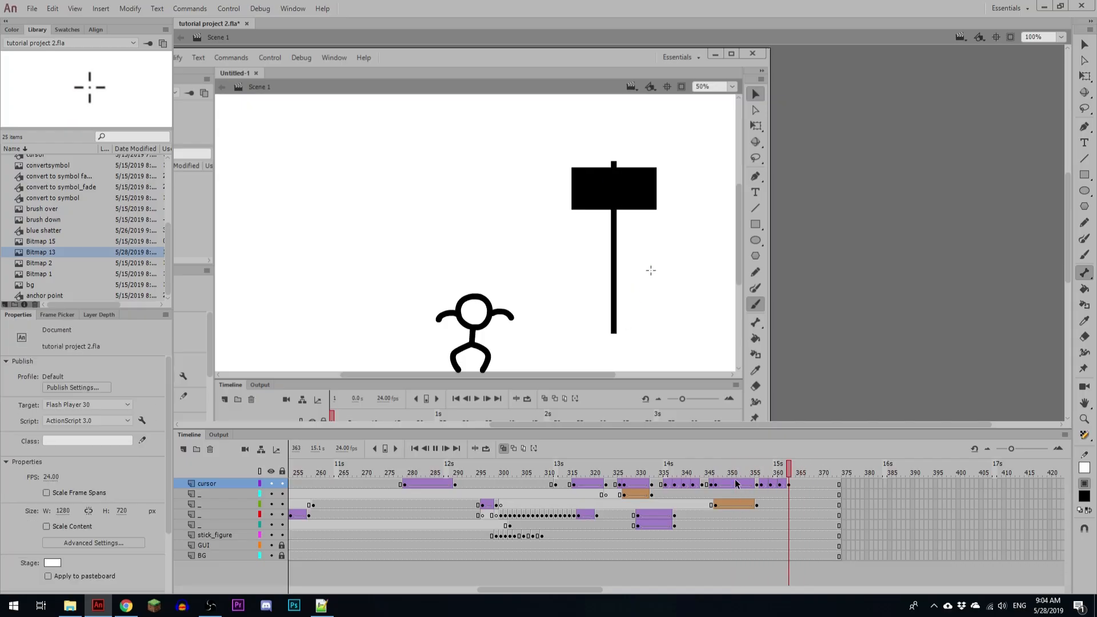
# Step: Add a keyframe on the cursor layer at frame 366 and swap the crosshair there for the cursor symbol
pyautogui.click(803, 486)
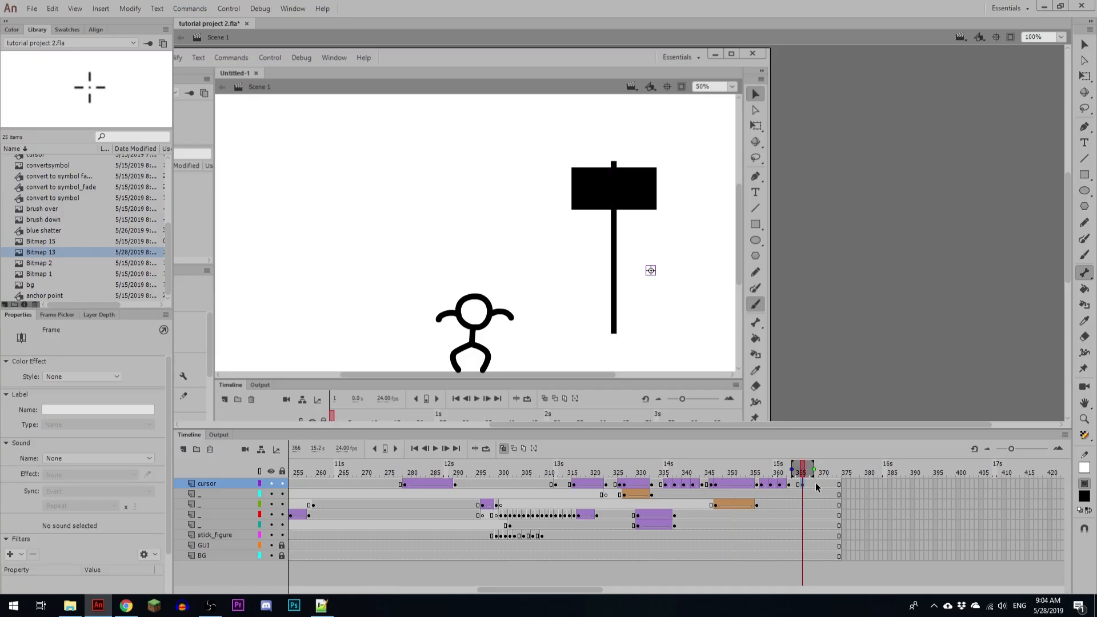
pyautogui.hotkey('ctrl', 'alt', 's')
pyautogui.click(500, 249)
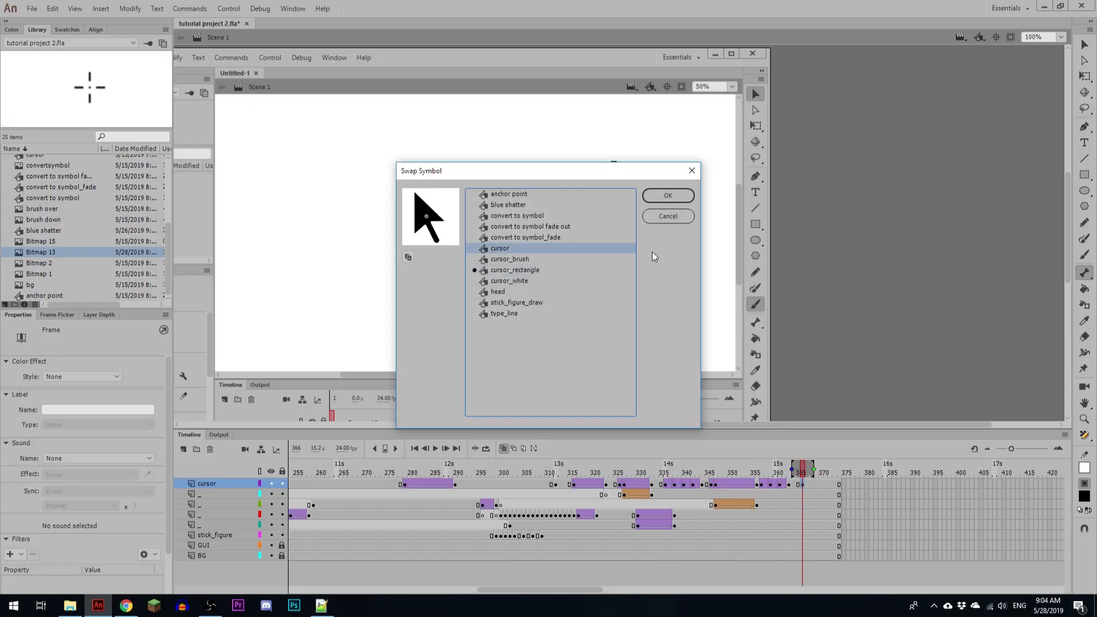
pyautogui.press('Return')
# Step: Extend all layers to about frame 389 and add cursor keyframes at 370 and 377, moving the arrow onto the handle at 377
pyautogui.click(882, 476)
pyautogui.press('F5')
pyautogui.press('F5')
pyautogui.press('F5')
pyautogui.press('F5')
pyautogui.press('F5')
pyautogui.press('F5')
pyautogui.press('F5')
pyautogui.press('F5')
pyautogui.press('F5')
pyautogui.press('F5')
pyautogui.press('F5')
pyautogui.press('F5')
pyautogui.press('F5')
pyautogui.press('F5')
pyautogui.press('F5')
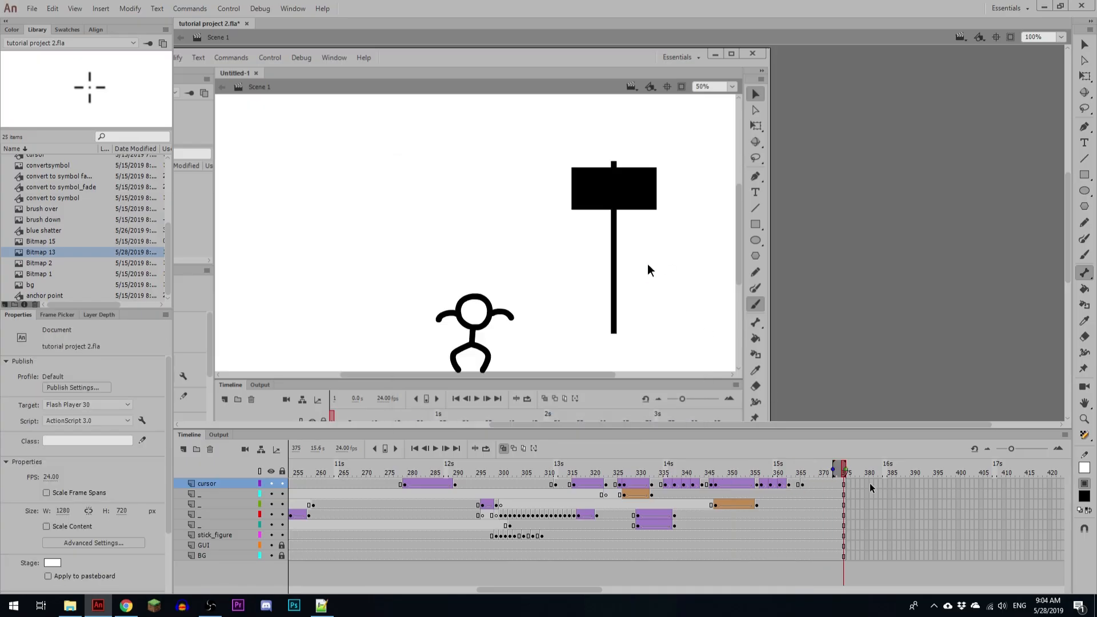
pyautogui.click(822, 484)
pyautogui.press('F6')
pyautogui.click(844, 484)
pyautogui.click(852, 484)
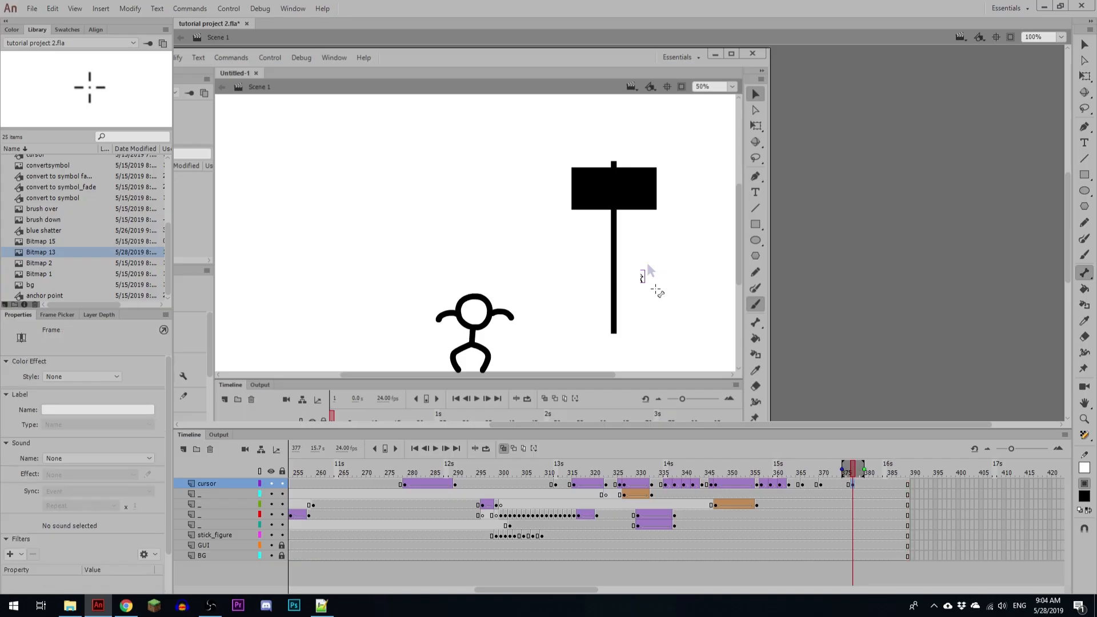
pyautogui.moveTo(657, 291); pyautogui.dragTo(631, 309)
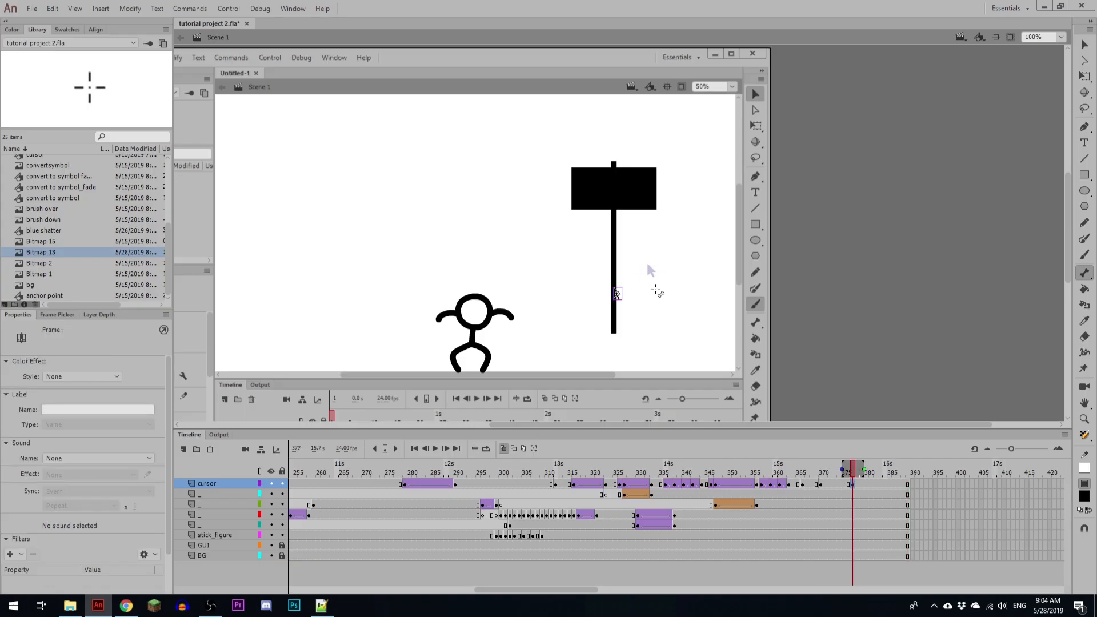
# Step: Create a classic tween for the arrow between frames 370 and 377 with in-between keyframes at 372 and 374, and play it back
pyautogui.click(825, 485)
pyautogui.press('F3')
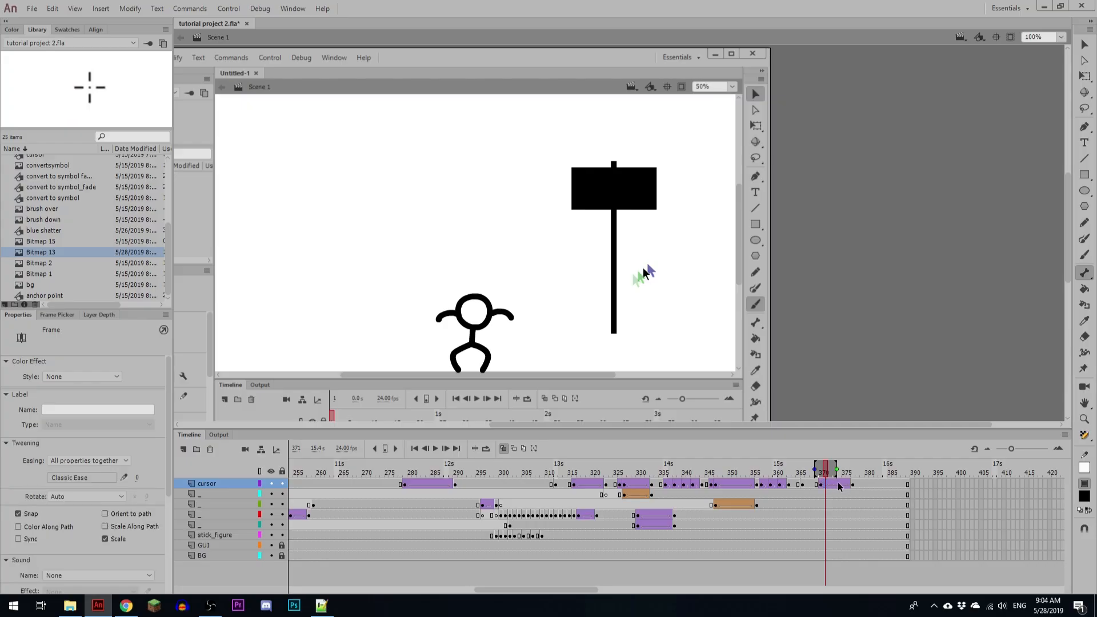
pyautogui.click(838, 485)
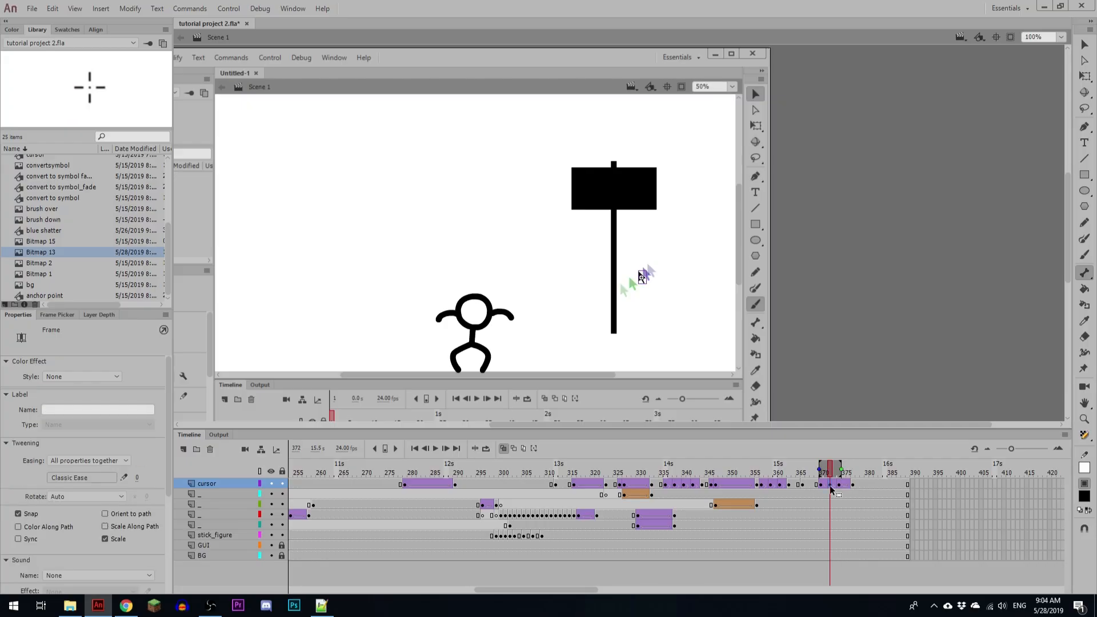
pyautogui.press('Return')
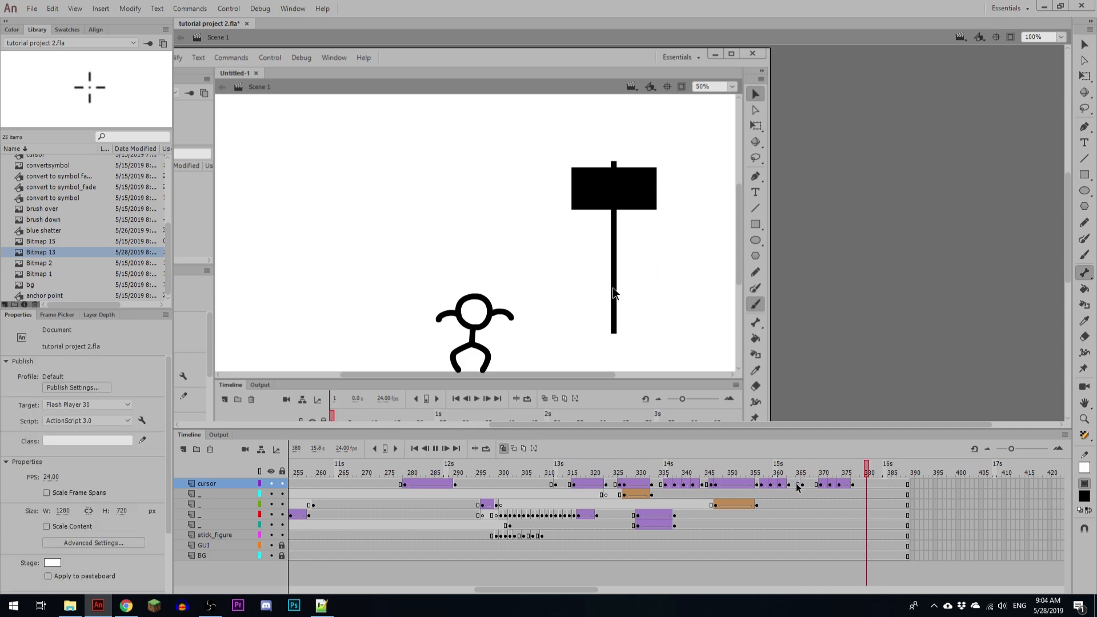
# Step: Insert keyframes at frame 377 on the two layers that hold the hammer's head and handle rectangles
pyautogui.click(798, 484)
pyautogui.click(854, 485)
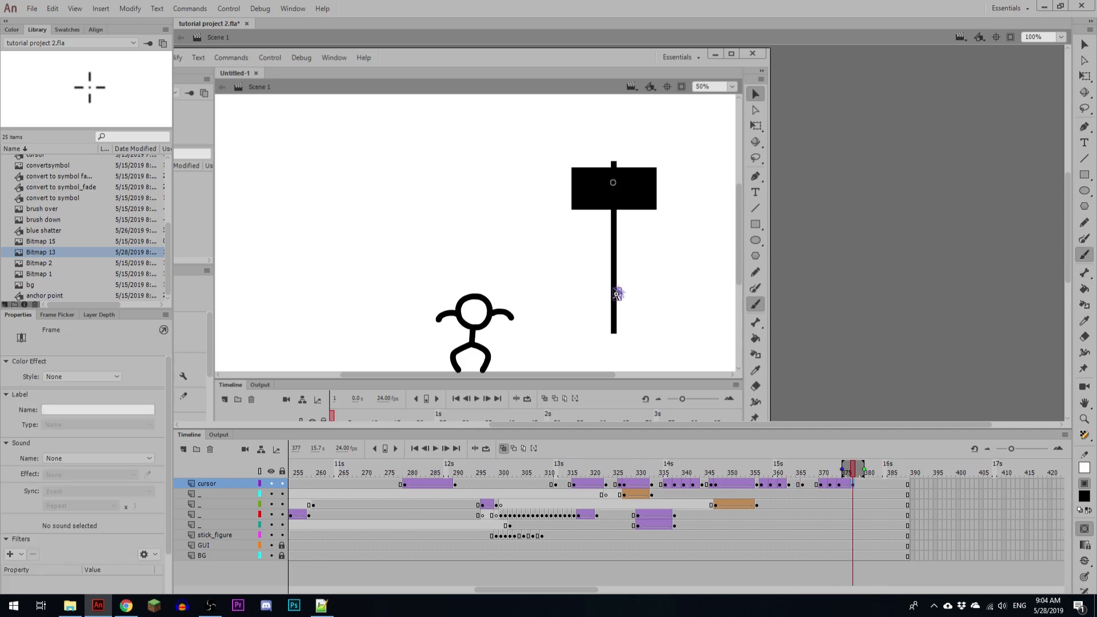
pyautogui.press('v')
pyautogui.click(613, 183)
pyautogui.moveTo(587, 159); pyautogui.dragTo(673, 221)
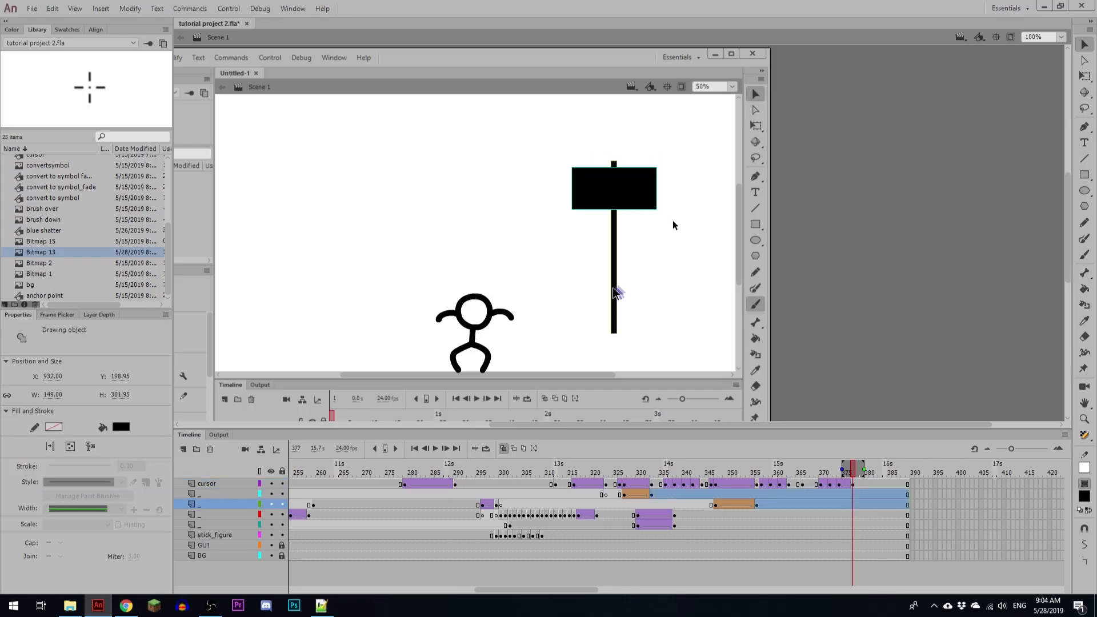
pyautogui.click(844, 494)
pyautogui.click(849, 493)
pyautogui.moveTo(853, 495); pyautogui.dragTo(854, 503)
pyautogui.press('F6')
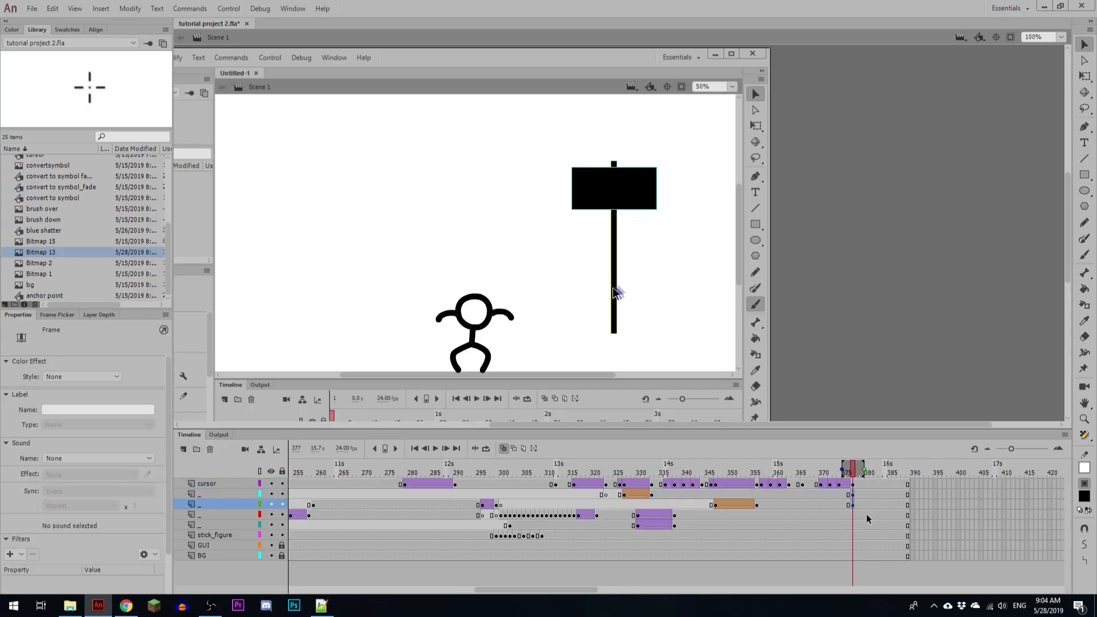
# Step: Convert both rectangles at frame 377 into a graphic symbol named hammer and move its transformation point down the handle to the arrow
pyautogui.moveTo(584, 136); pyautogui.dragTo(672, 283)
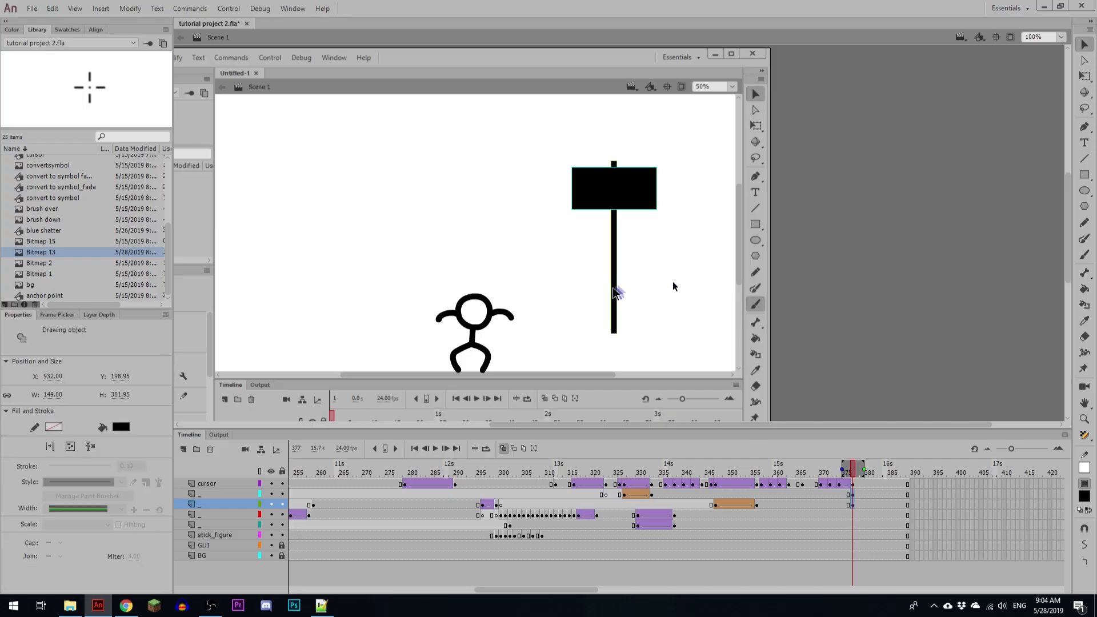
pyautogui.press('F8')
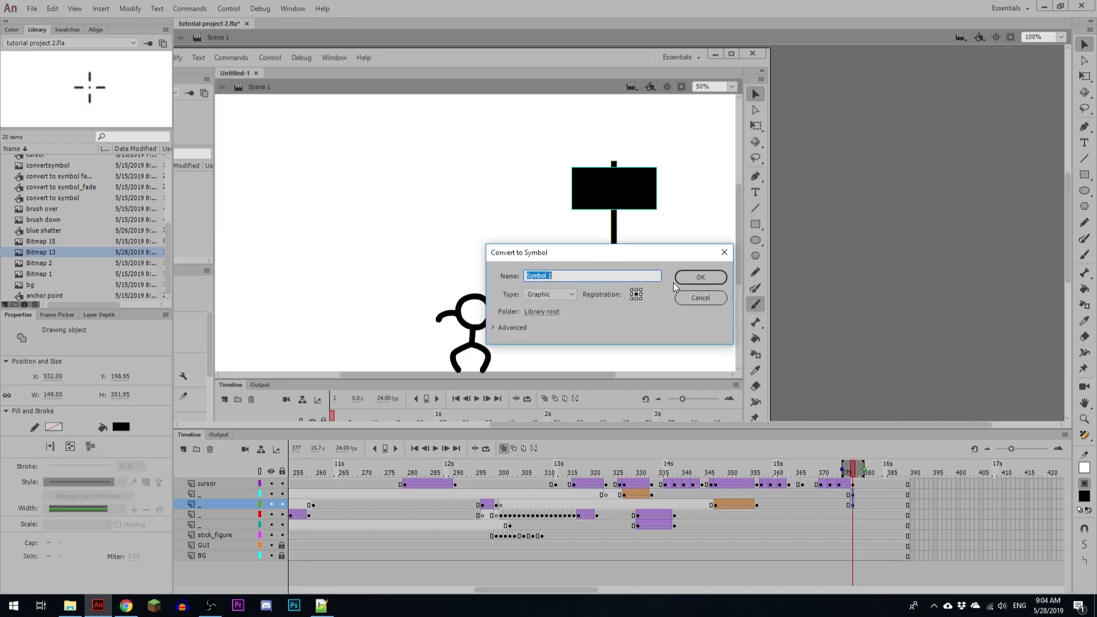
pyautogui.write('hammer')
pyautogui.press('Return')
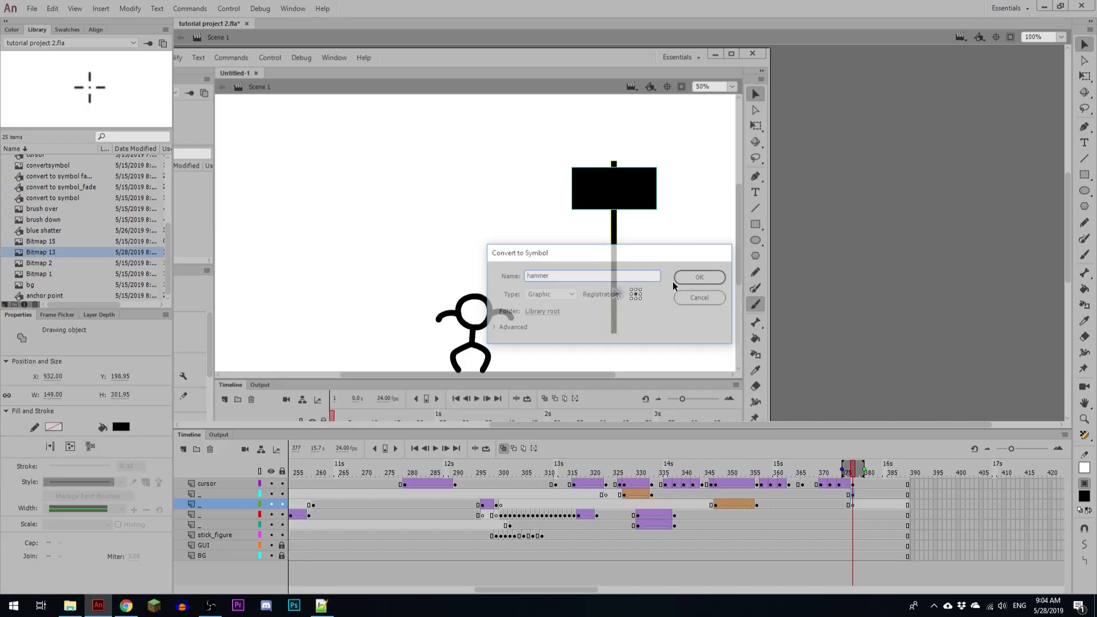
pyautogui.press('q')
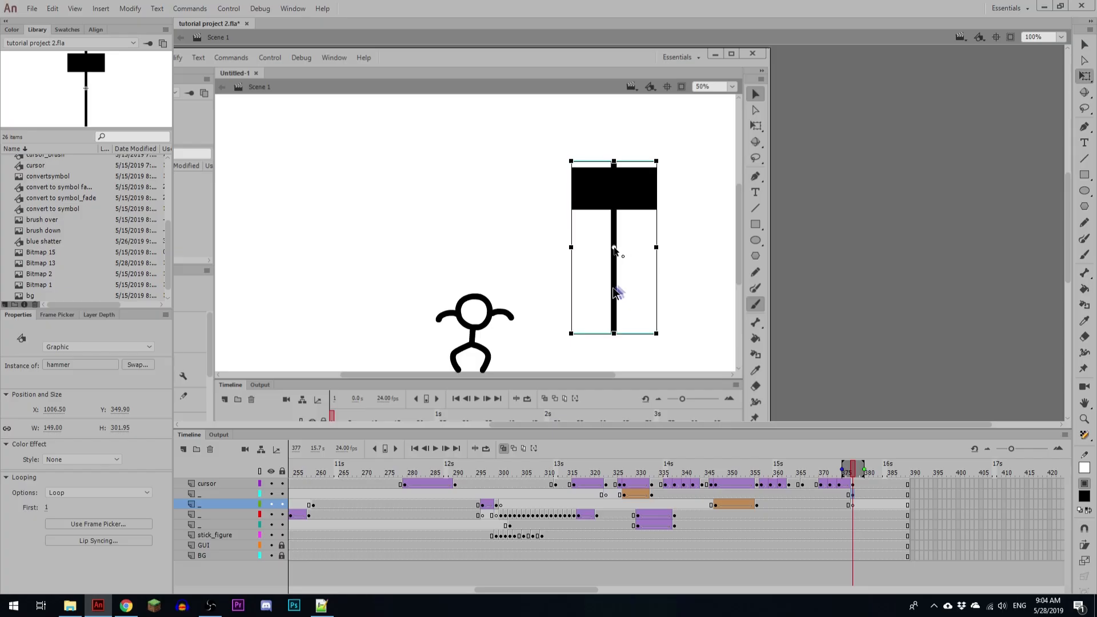
pyautogui.moveTo(613, 248); pyautogui.dragTo(616, 285)
# Step: Extend the frames of all layers to about frame 398
pyautogui.click(908, 473)
pyautogui.press('F5')
pyautogui.press('F5')
pyautogui.press('F5')
pyautogui.press('F5')
pyautogui.press('F5')
pyautogui.press('F5')
pyautogui.press('F5')
pyautogui.press('F5')
pyautogui.press('F5')
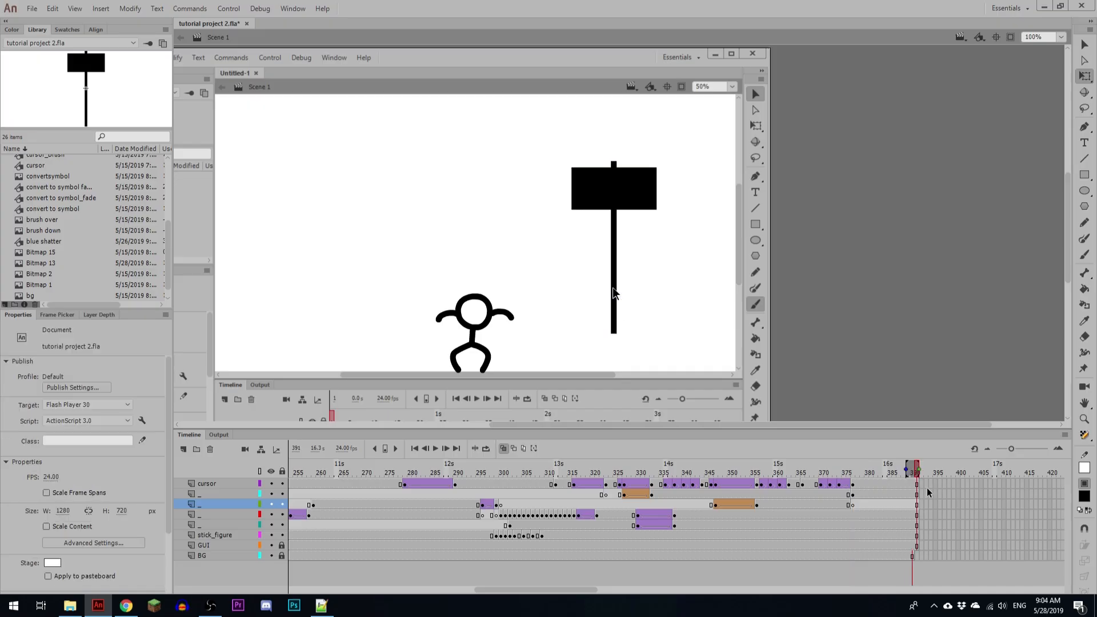
# Step: Add cursor and hammer keyframes at frames 382 and 388, tilting the hammer clockwise and shifting it with the arrow toward the figure at 388
pyautogui.click(878, 494)
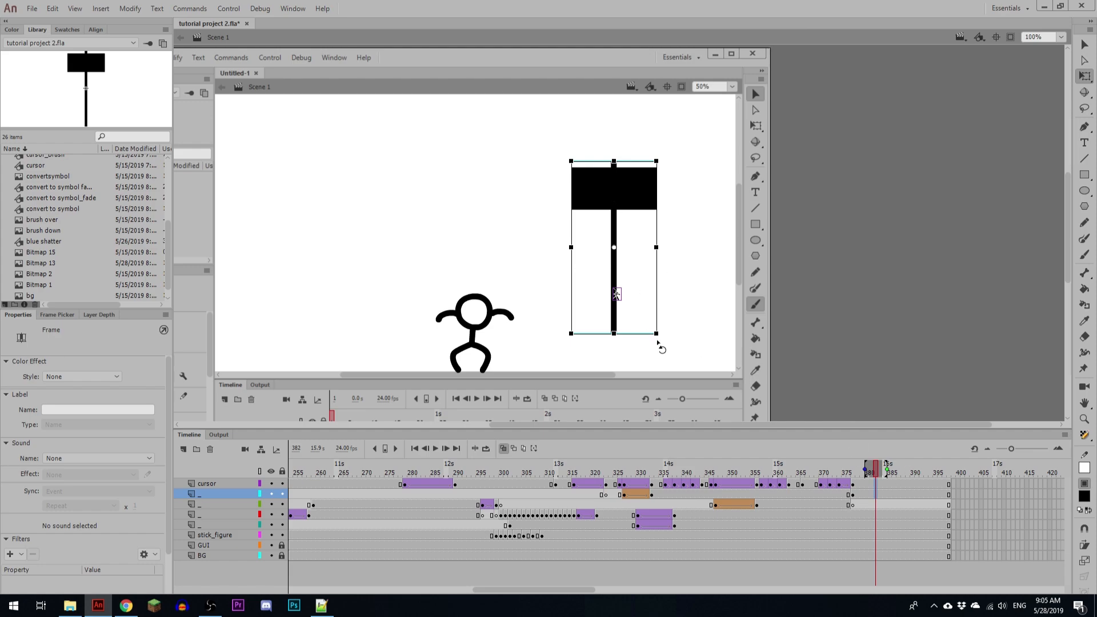
pyautogui.click(904, 495)
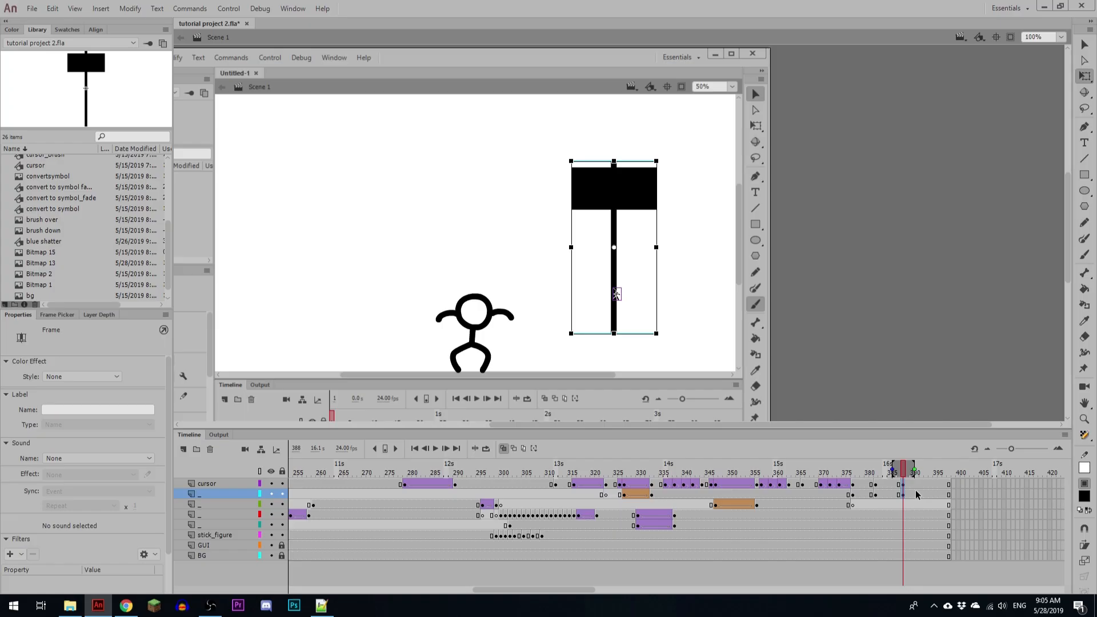
pyautogui.moveTo(654, 174); pyautogui.dragTo(656, 200)
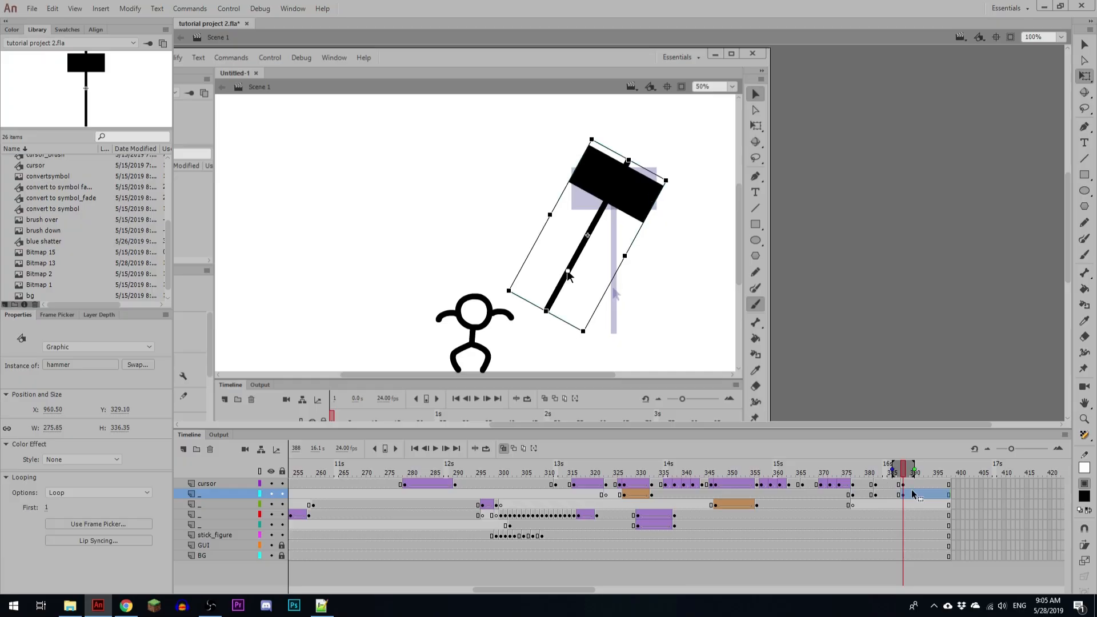
# Step: Add cursor and hammer keyframes at frame 393 and nudge the arrow and hammer together up and to the left
pyautogui.moveTo(925, 484); pyautogui.dragTo(926, 495)
pyautogui.press('F6')
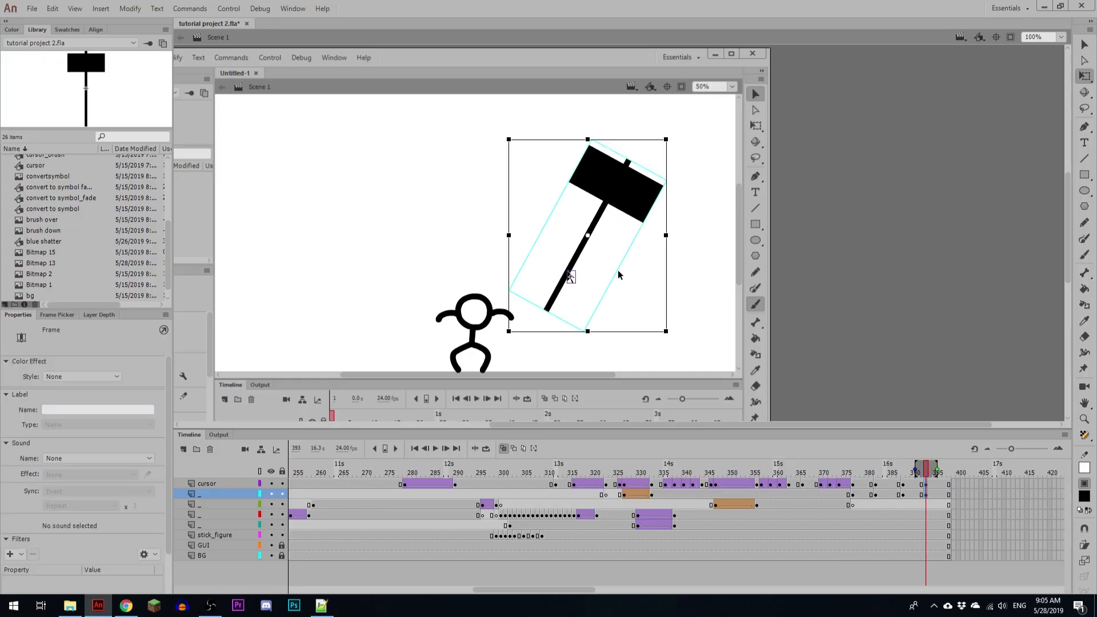
pyautogui.hotkey('shift', 'Left')
pyautogui.hotkey('shift', 'Up')
pyautogui.hotkey('shift', 'Left')
pyautogui.hotkey('shift', 'Up')
pyautogui.hotkey('shift', 'Left')
pyautogui.hotkey('shift', 'Left')
pyautogui.hotkey('shift', 'Right')
pyautogui.hotkey('shift', 'Right')
pyautogui.hotkey('shift', 'Down')
pyautogui.hotkey('shift', 'Down')
pyautogui.hotkey('shift', 'Down')
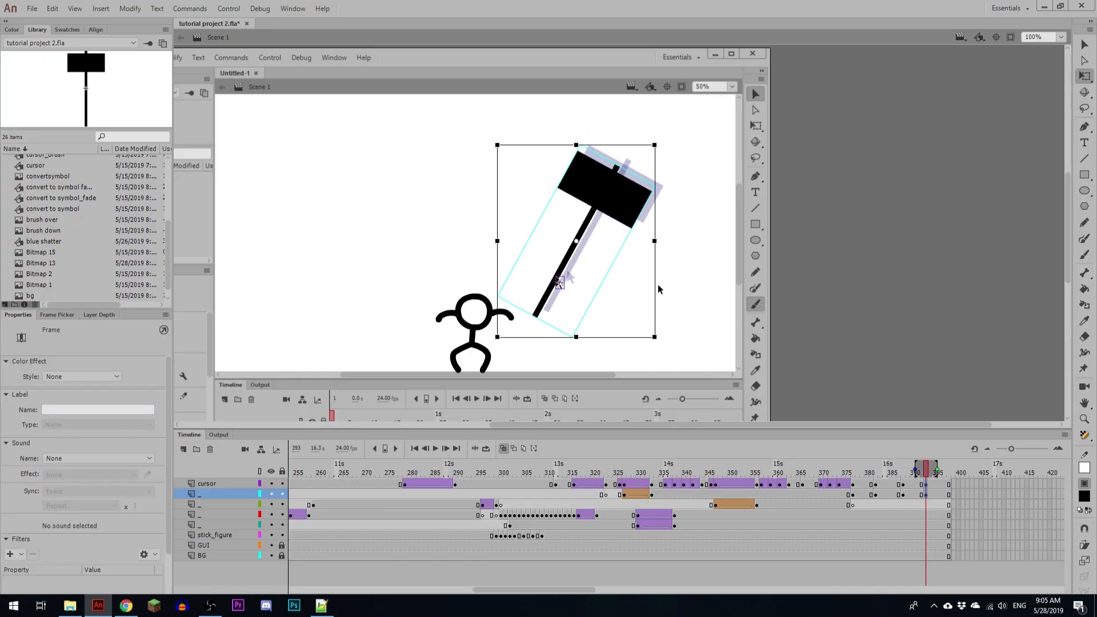
pyautogui.hotkey('shift', 'Up')
pyautogui.hotkey('shift', 'Up')
pyautogui.hotkey('shift', 'Up')
# Step: Rotate the hammer at frame 393 further clockwise, keeping its handle under the arrow
pyautogui.click(658, 285)
pyautogui.click(636, 205)
pyautogui.moveTo(663, 171); pyautogui.dragTo(689, 228)
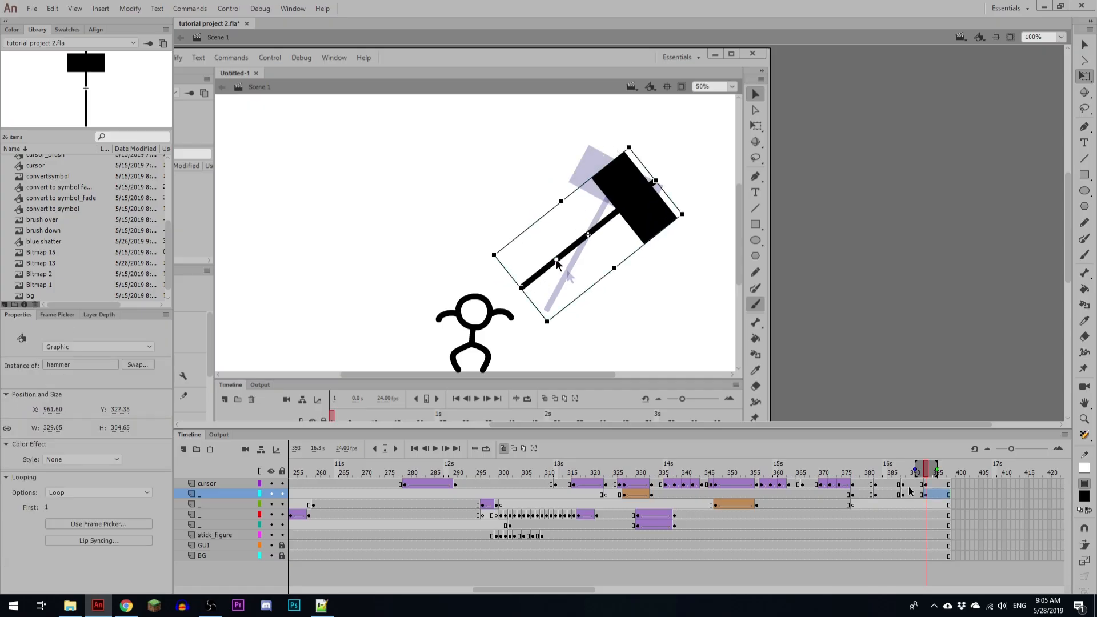
# Step: Create classic tweens on the cursor and hammer layers between frames 382 and 393, and play back the swing
pyautogui.moveTo(899, 486); pyautogui.dragTo(907, 493)
pyautogui.press('F3')
pyautogui.click(865, 491)
pyautogui.press('Return')
pyautogui.click(866, 490)
pyautogui.click(880, 485)
pyautogui.click(872, 495)
pyautogui.press('Return')
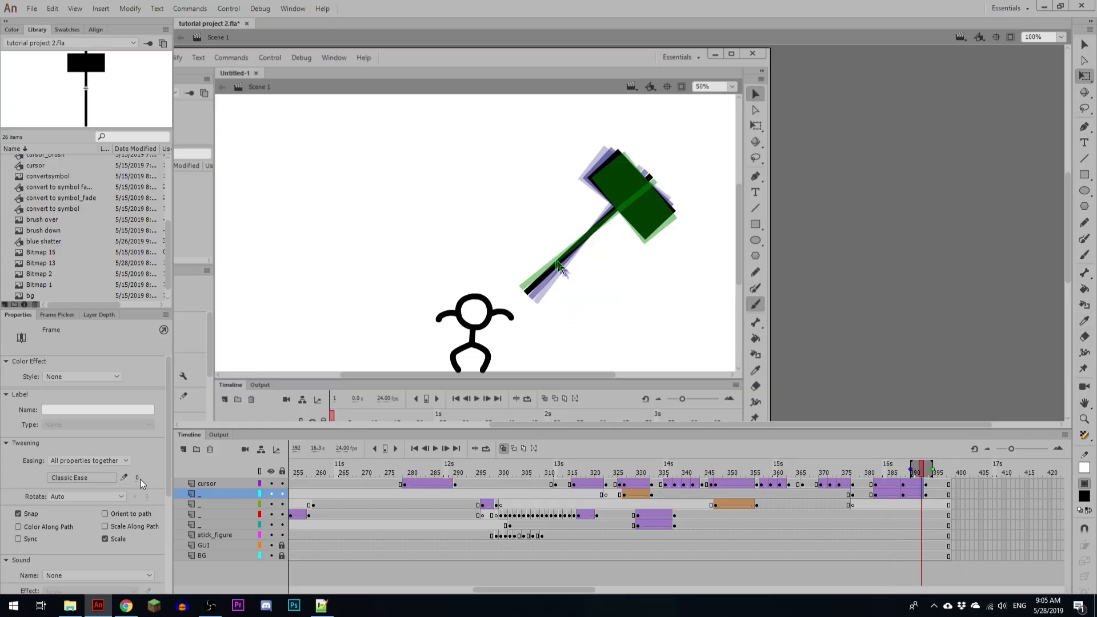
# Step: Set the Classic Ease of the second cursor and hammer tween, from frame 388, to 100 out and play back the swing
pyautogui.moveTo(139, 479); pyautogui.dragTo(811, 454)
pyautogui.click(868, 485)
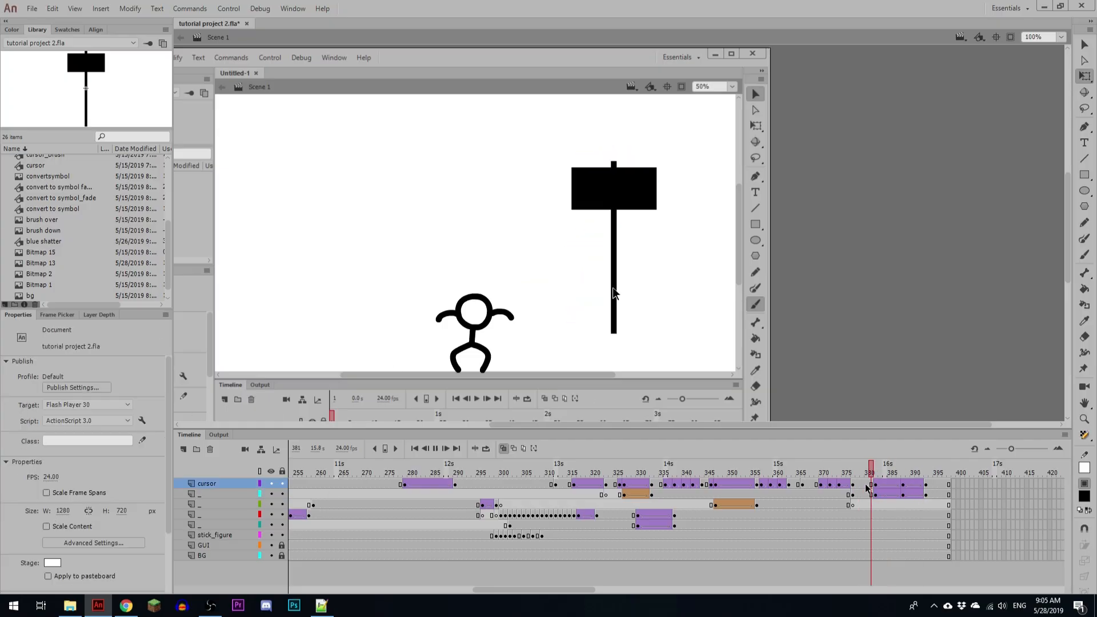
pyautogui.press('Return')
pyautogui.click(868, 484)
pyautogui.press('Return')
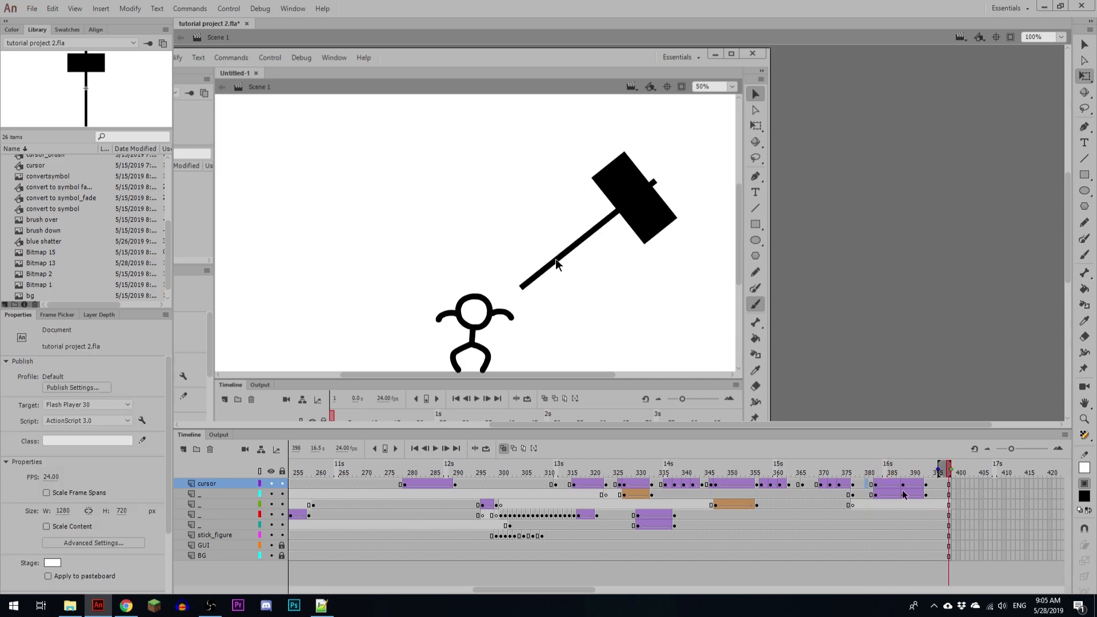
# Step: Move the middle cursor and hammer keyframes one frame earlier, to frame 387, and play back the swing
pyautogui.click(902, 495)
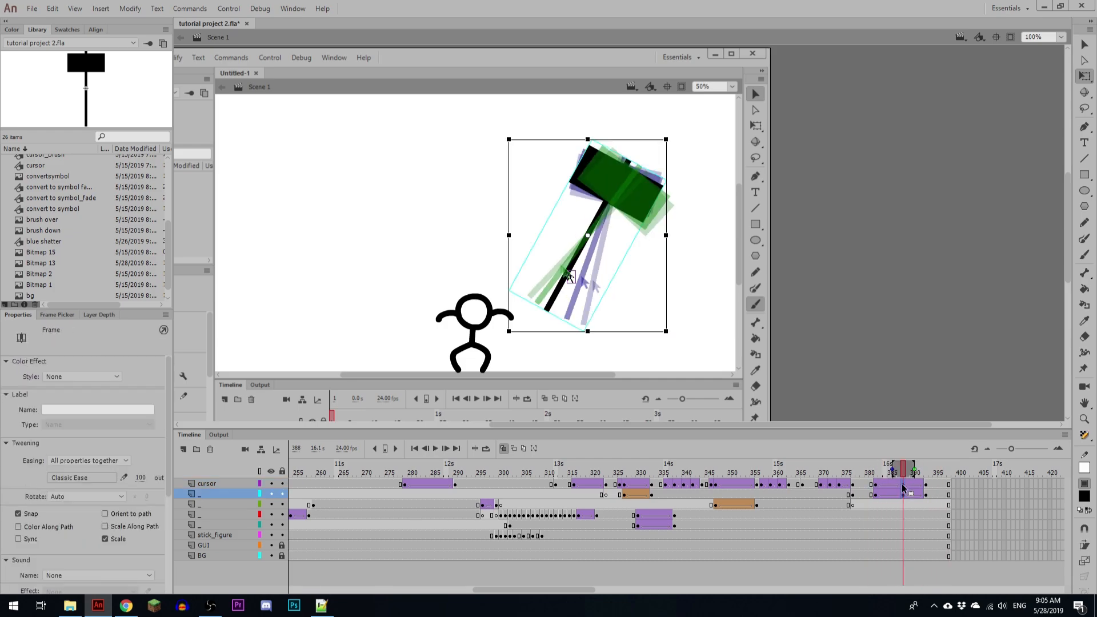
pyautogui.click(900, 485)
pyautogui.press('Return')
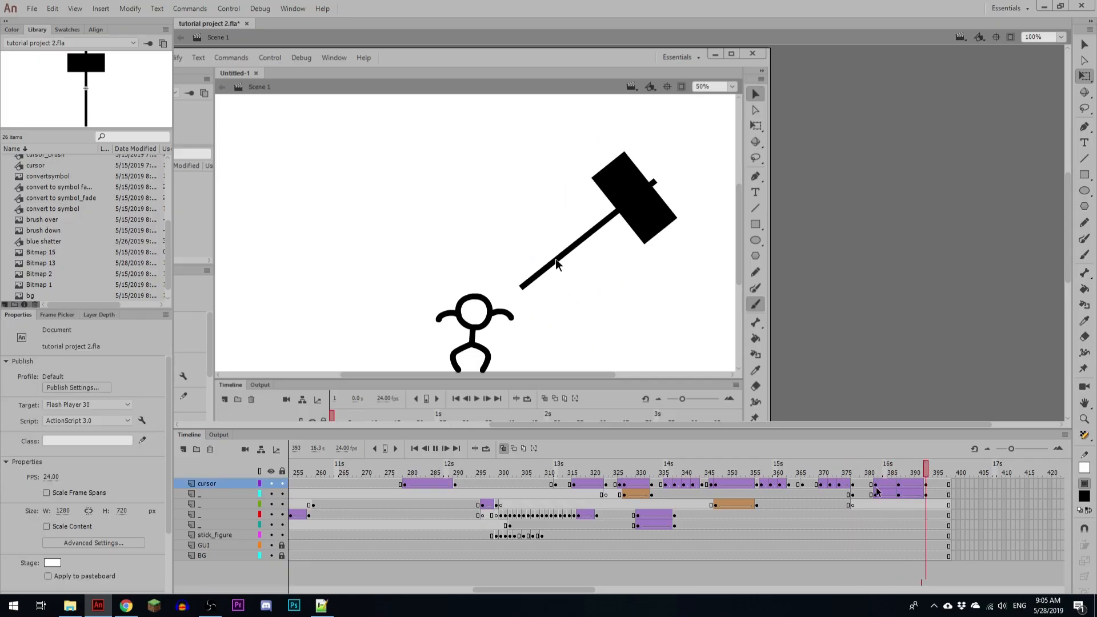
pyautogui.click(898, 494)
pyautogui.press('Return')
pyautogui.click(913, 494)
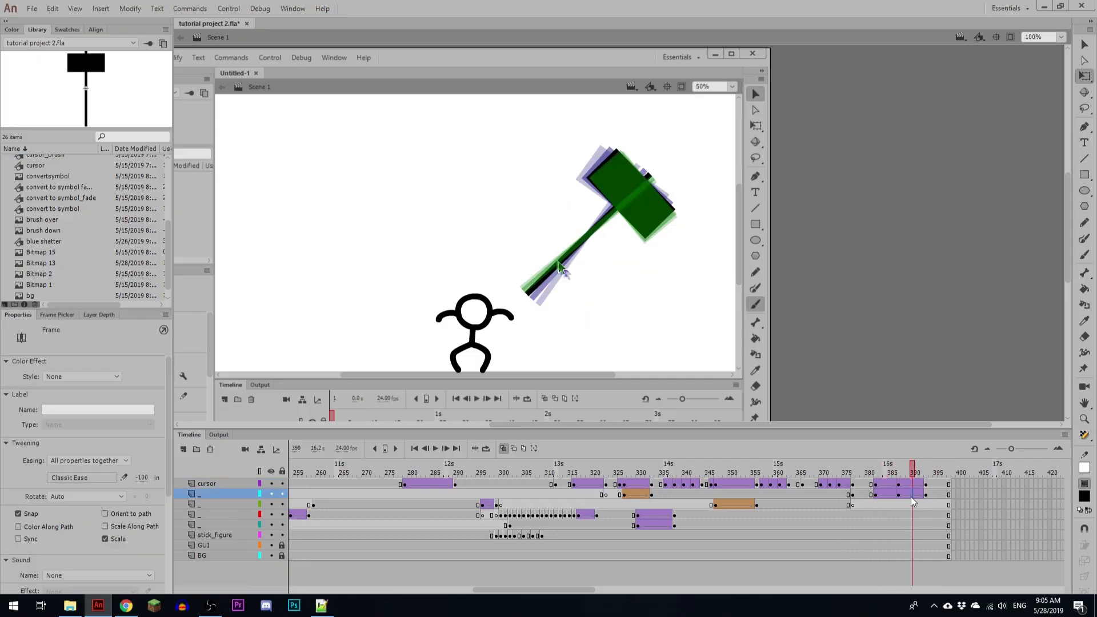
# Step: Play back the hammer swing and extend all layers to frame 409
pyautogui.click(870, 494)
pyautogui.press('Return')
pyautogui.click(871, 496)
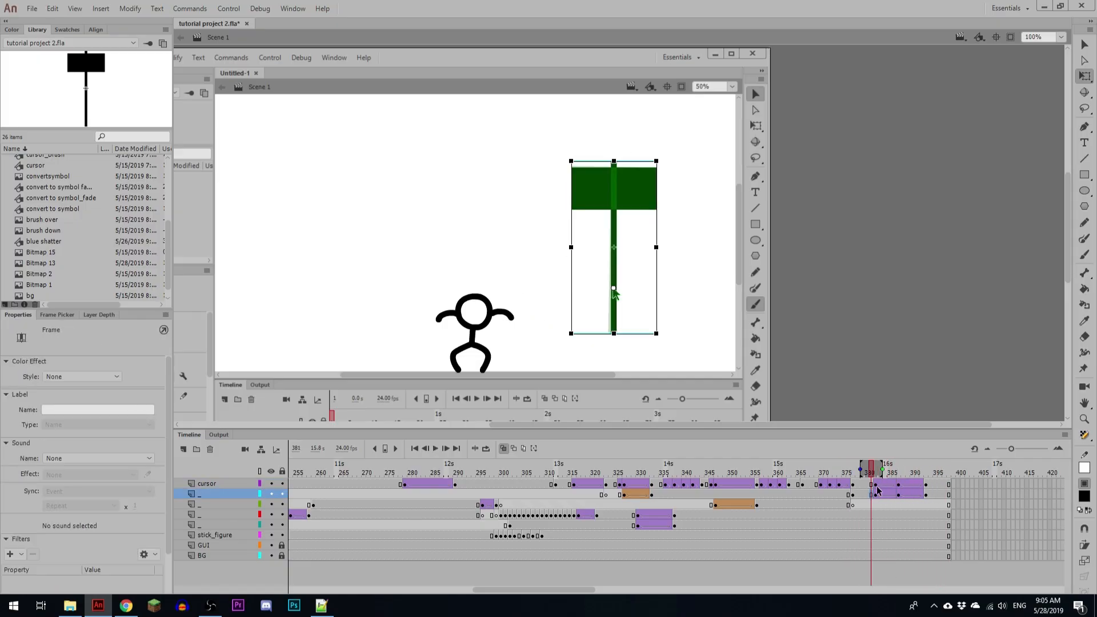
pyautogui.moveTo(877, 485)
pyautogui.mouseDown()
pyautogui.moveTo(921, 493)
pyautogui.moveTo(895, 493)
pyautogui.mouseUp()
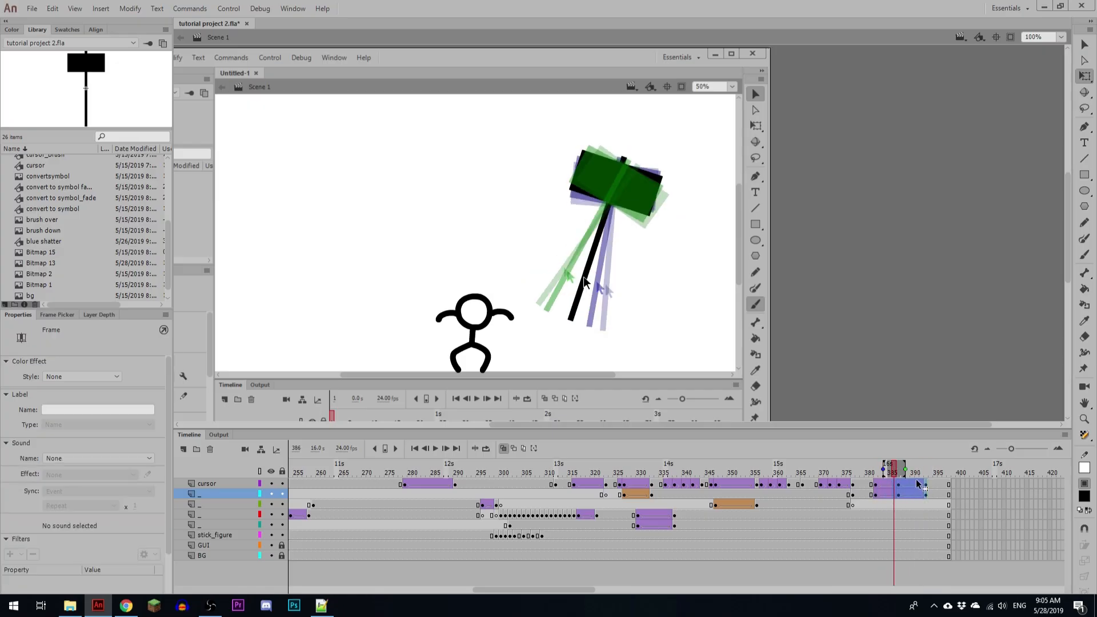
pyautogui.press('Return')
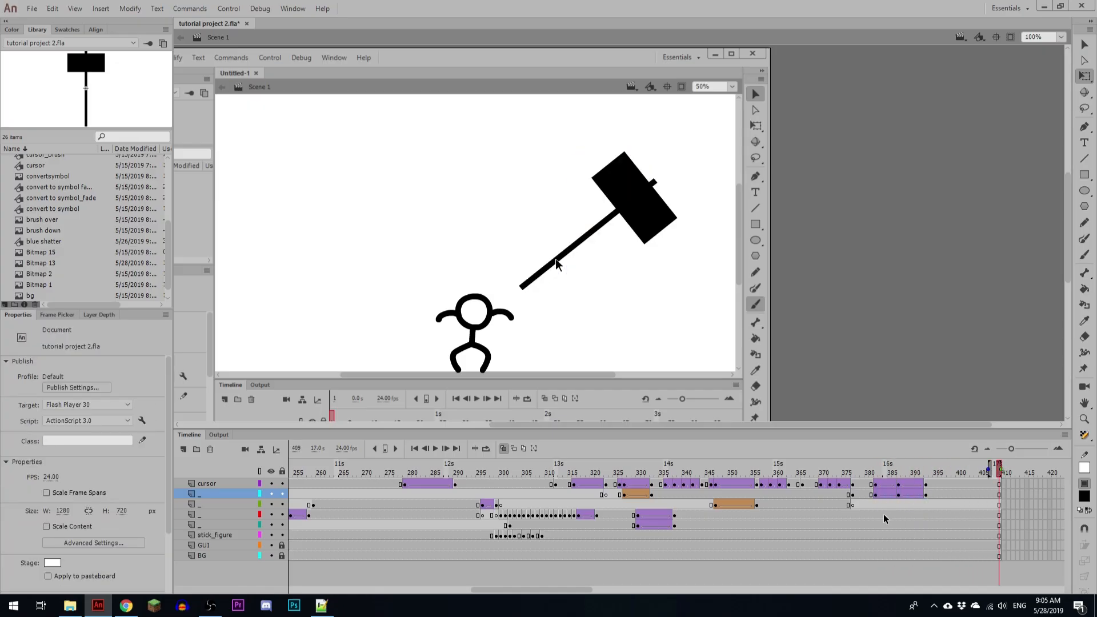
# Step: Insert keyframes on the cursor and hammer layers at frames 398 and 403
pyautogui.press('F6')
pyautogui.moveTo(637, 484); pyautogui.dragTo(661, 492)
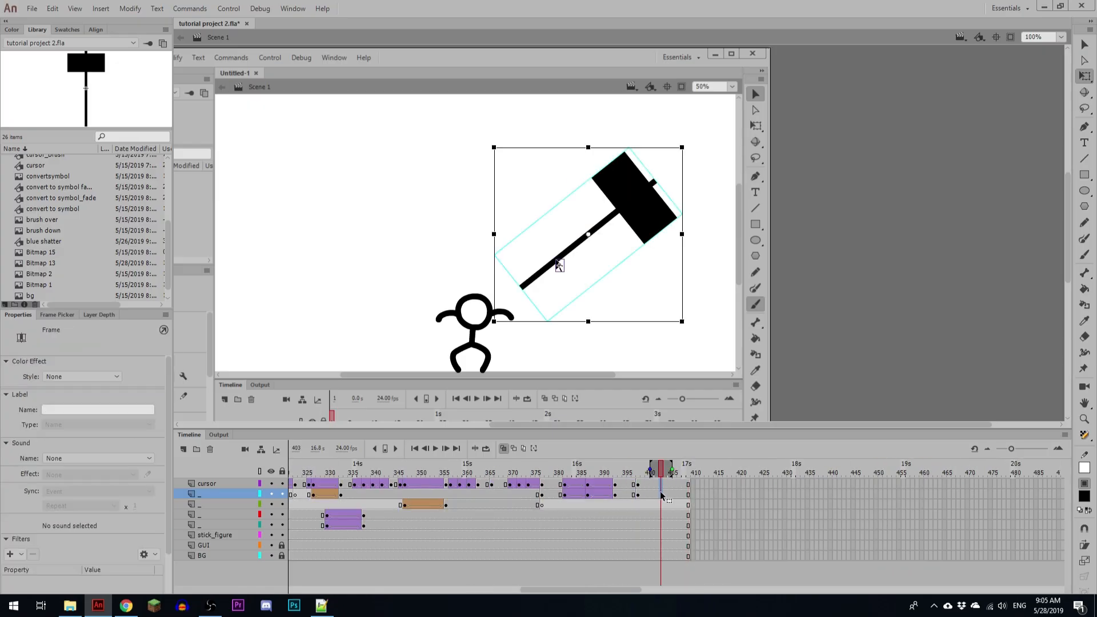
pyautogui.press('F6')
# Step: At frame 403, set the hammer's pivot at the arrow and rotate it counter-clockwise until its head swings down toward the stick figure
pyautogui.click(593, 338)
pyautogui.moveTo(541, 204); pyautogui.dragTo(584, 300)
pyautogui.click(635, 301)
pyautogui.click(647, 204)
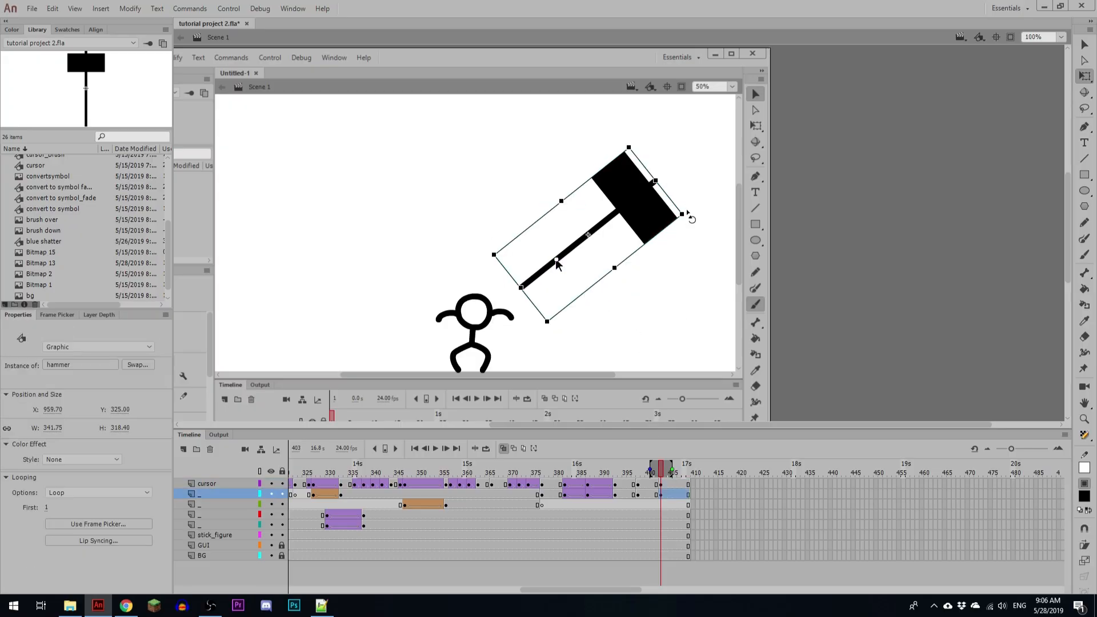
pyautogui.moveTo(687, 214); pyautogui.dragTo(416, 270)
# Step: Lower the arrow and hammer together at frame 403 so the hammer's head covers the stick figure
pyautogui.moveTo(534, 177); pyautogui.dragTo(567, 307)
pyautogui.hotkey('shift', 'Down')
pyautogui.hotkey('shift', 'Down')
pyautogui.hotkey('shift', 'Down')
pyautogui.hotkey('shift', 'Down')
pyautogui.hotkey('shift', 'Left')
pyautogui.hotkey('shift', 'Down')
pyautogui.hotkey('shift', 'Down')
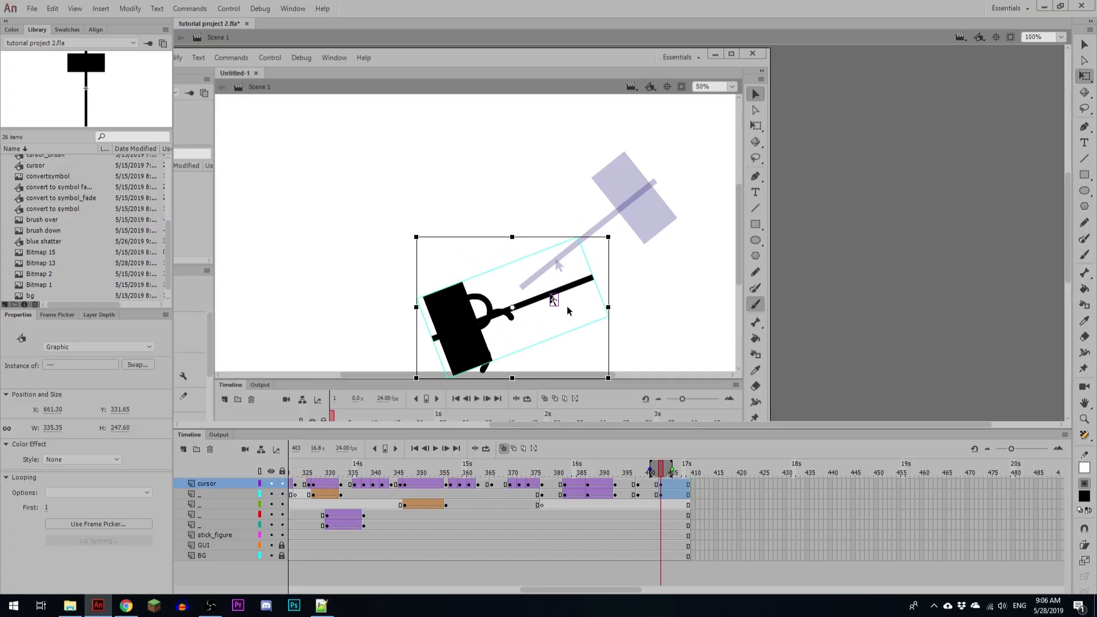
pyautogui.press('Up')
pyautogui.press('Up')
pyautogui.press('Up')
pyautogui.press('Right')
pyautogui.press('Right')
pyautogui.press('Right')
pyautogui.press('Up')
pyautogui.press('Up')
pyautogui.press('Up')
pyautogui.press('Right')
pyautogui.press('Right')
pyautogui.press('Right')
pyautogui.press('Right')
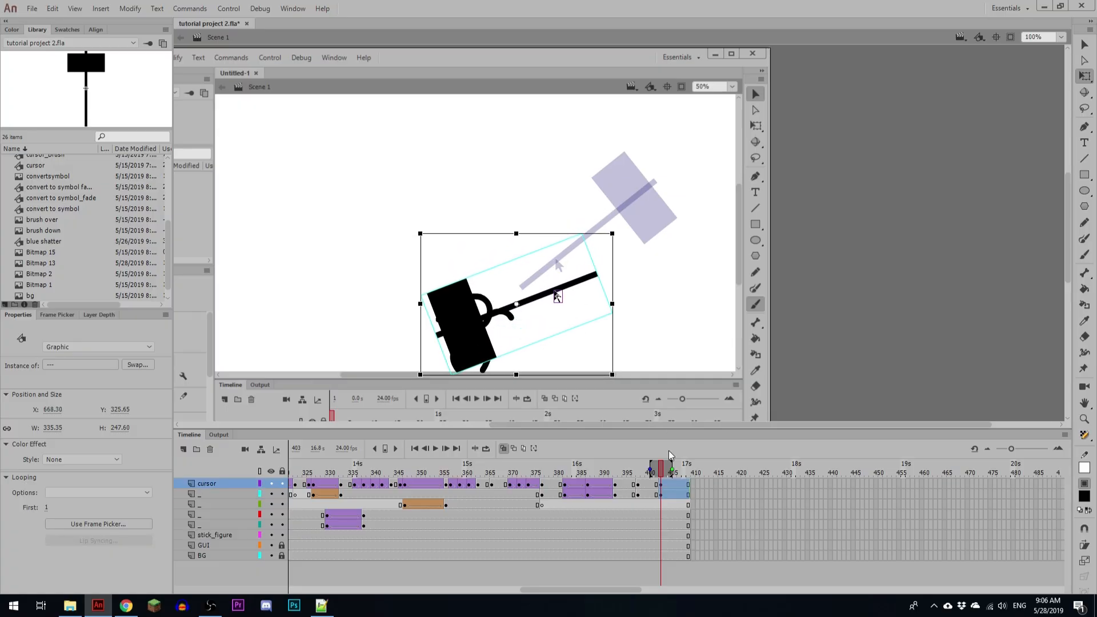
# Step: Create classic tweens on the cursor and hammer layers between frames 398 and 403, set their Classic Ease to -100 and play back
pyautogui.moveTo(649, 485); pyautogui.dragTo(648, 495)
pyautogui.press('F3')
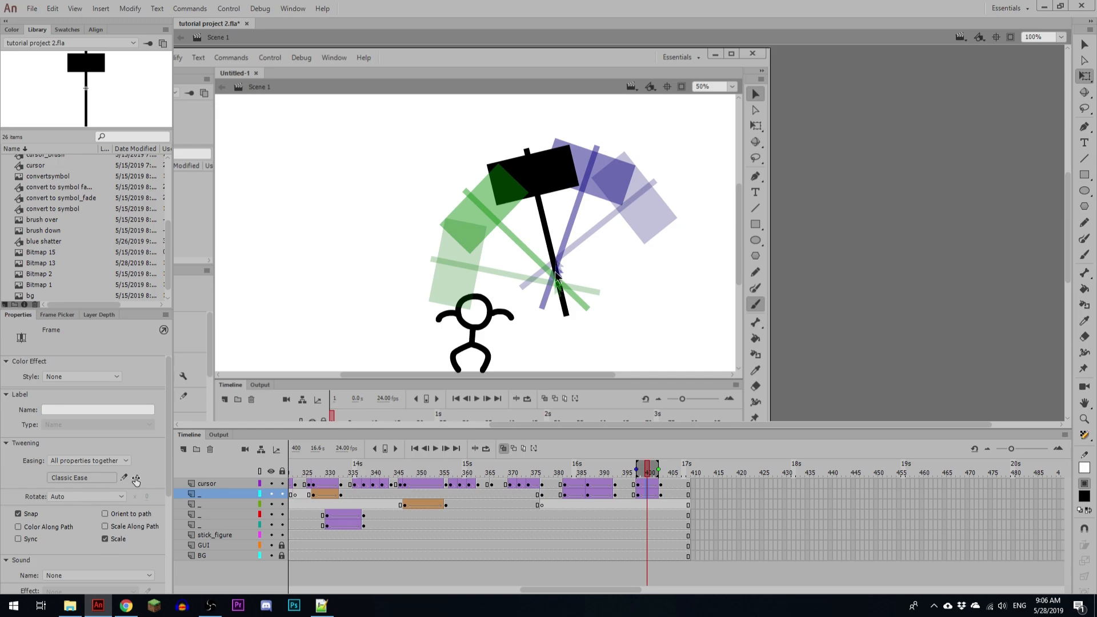
pyautogui.moveTo(136, 479); pyautogui.dragTo(144, 566)
pyautogui.moveTo(137, 480); pyautogui.dragTo(136, 521)
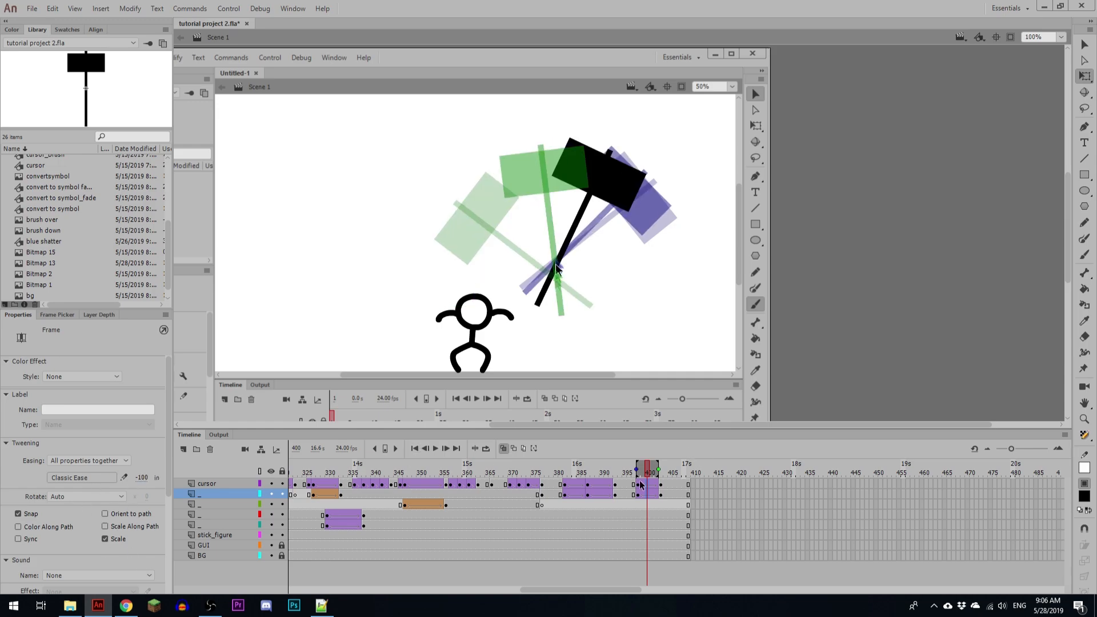
pyautogui.click(620, 484)
pyautogui.press('Return')
pyautogui.click(653, 484)
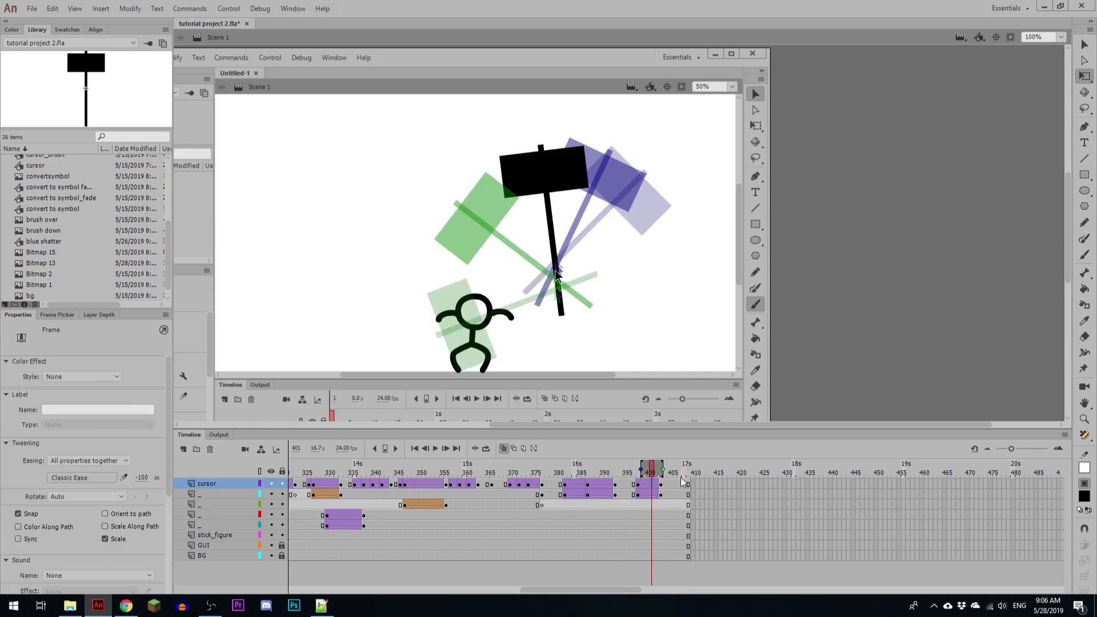
# Step: Insert keyframes on the cursor and hammer layers at frame 408 and raise the arrow and hammer together
pyautogui.click(683, 484)
pyautogui.click(553, 289)
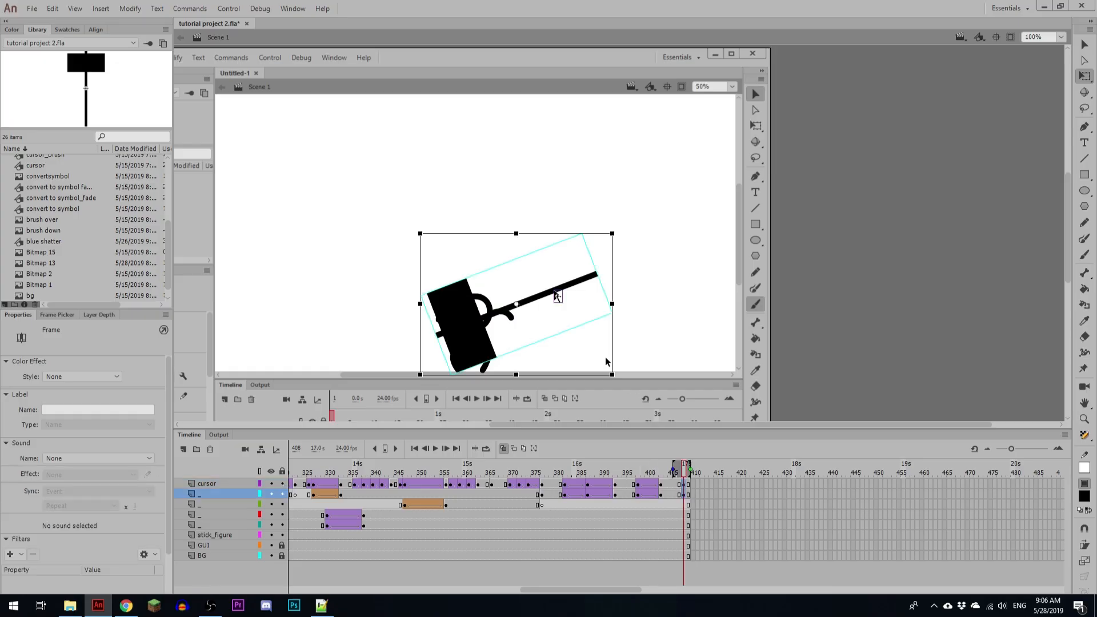
pyautogui.hotkey('shift', 'Up')
pyautogui.hotkey('shift', 'Up')
pyautogui.hotkey('shift', 'Up')
pyautogui.hotkey('shift', 'Up')
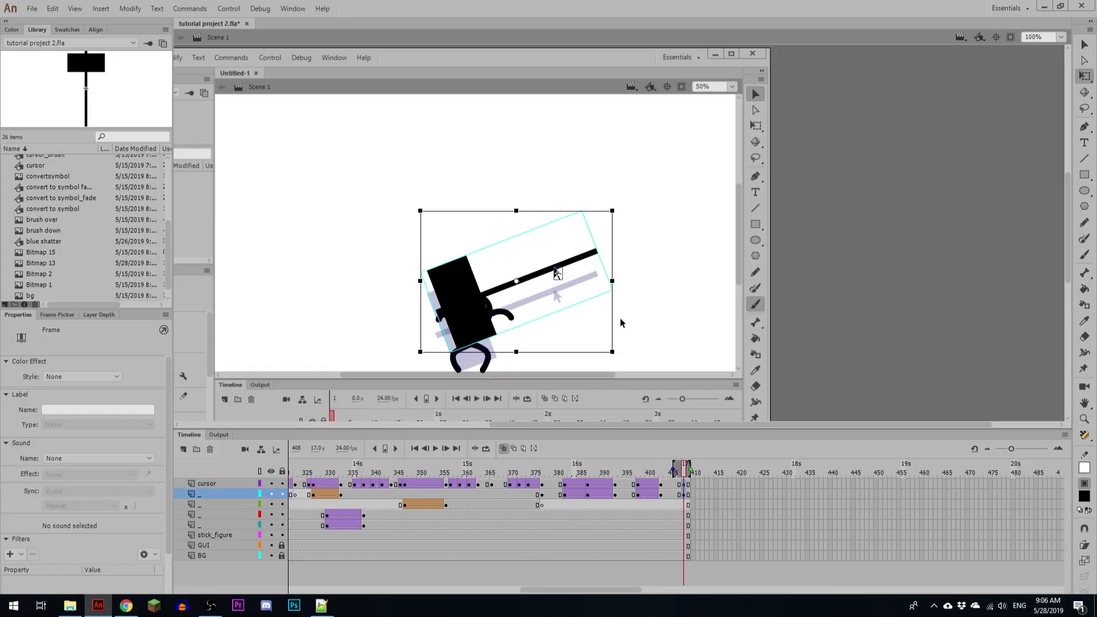
# Step: Rotate the hammer at frame 408 clockwise until its handle is nearly horizontal, and lower it slightly together with the arrow
pyautogui.click(621, 315)
pyautogui.click(520, 279)
pyautogui.moveTo(425, 272); pyautogui.dragTo(436, 216)
pyautogui.moveTo(563, 187); pyautogui.dragTo(544, 310)
pyautogui.hotkey('shift', 'Down')
pyautogui.hotkey('shift', 'Down')
pyautogui.hotkey('shift', 'Down')
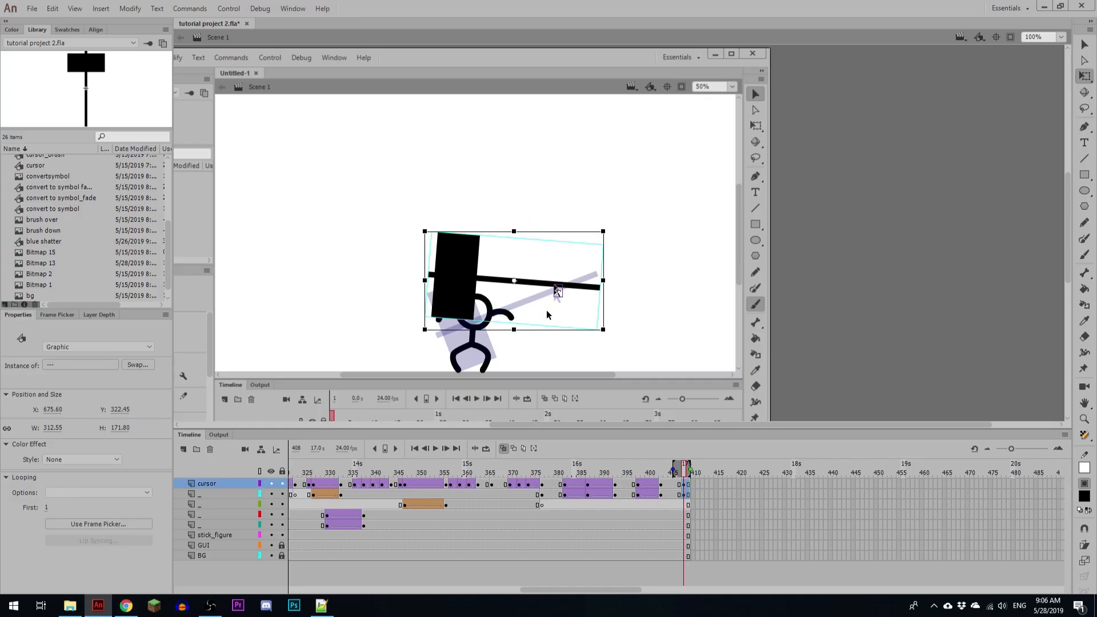
# Step: Create classic tweens on the cursor and hammer layers between frames 403 and 408 with Classic Ease 100 out, and play back the swing
pyautogui.click(671, 494)
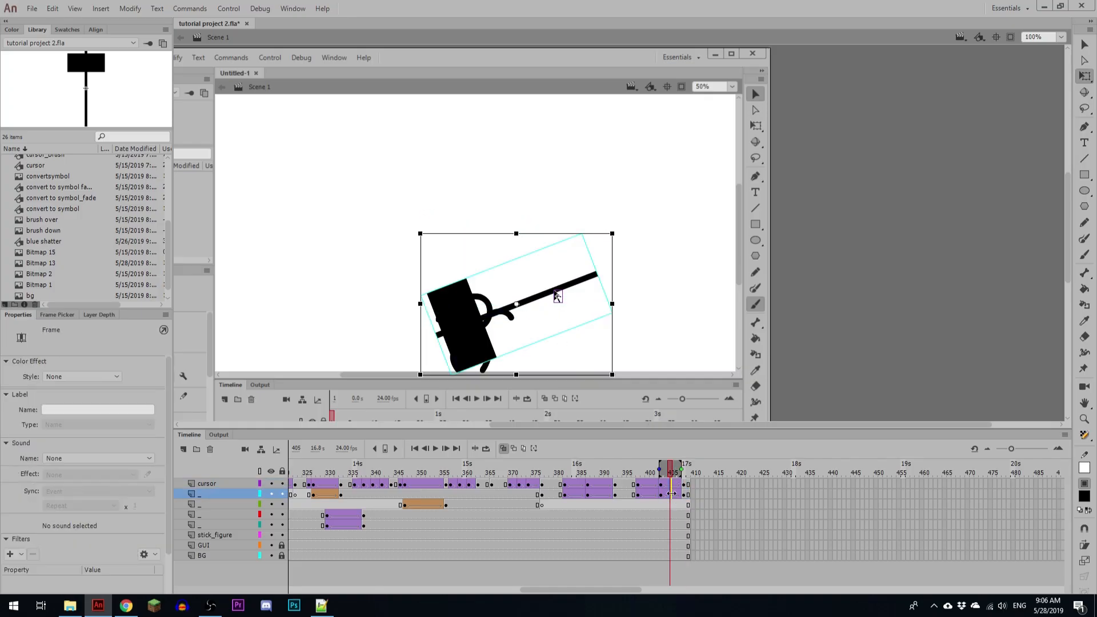
pyautogui.click(276, 495)
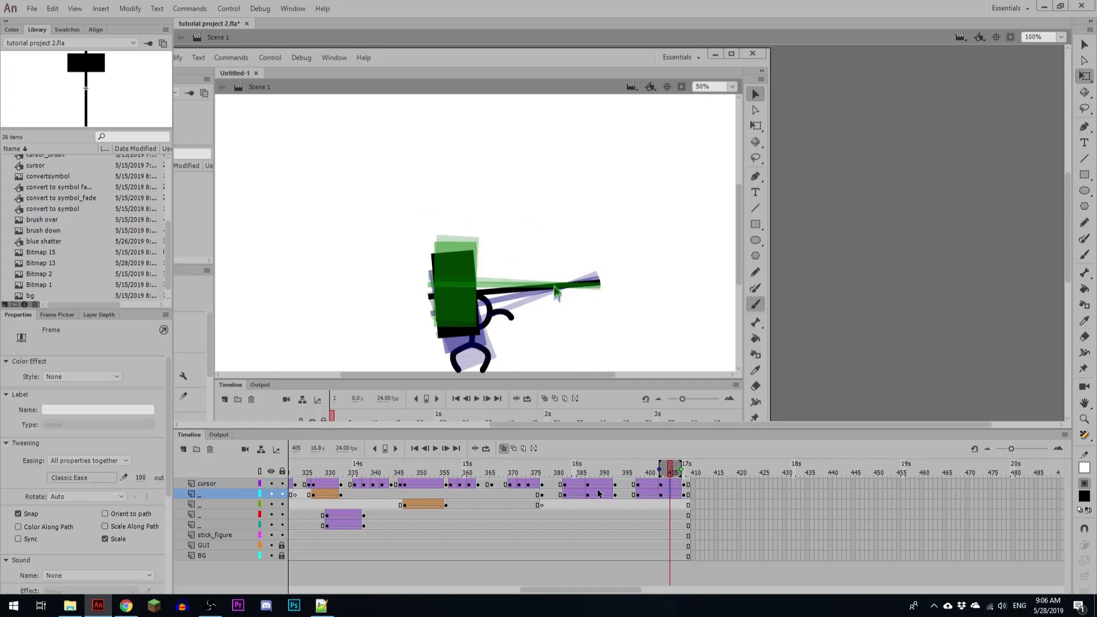
pyautogui.click(560, 493)
pyautogui.press('Return')
pyautogui.click(560, 493)
pyautogui.press('Return')
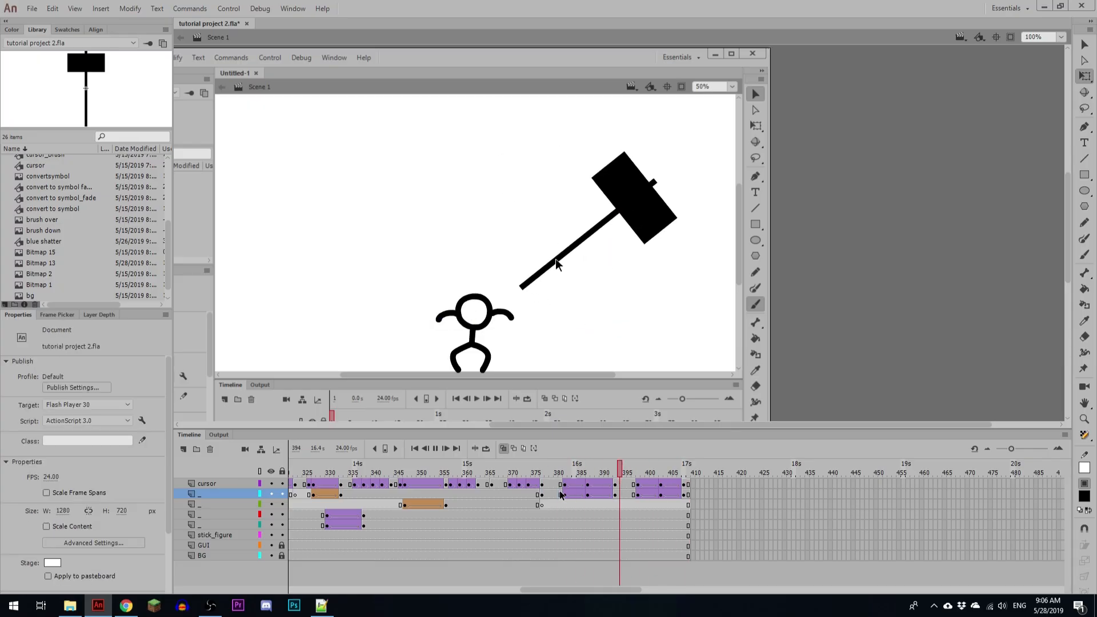
pyautogui.click(560, 493)
pyautogui.press('Return')
pyautogui.click(605, 502)
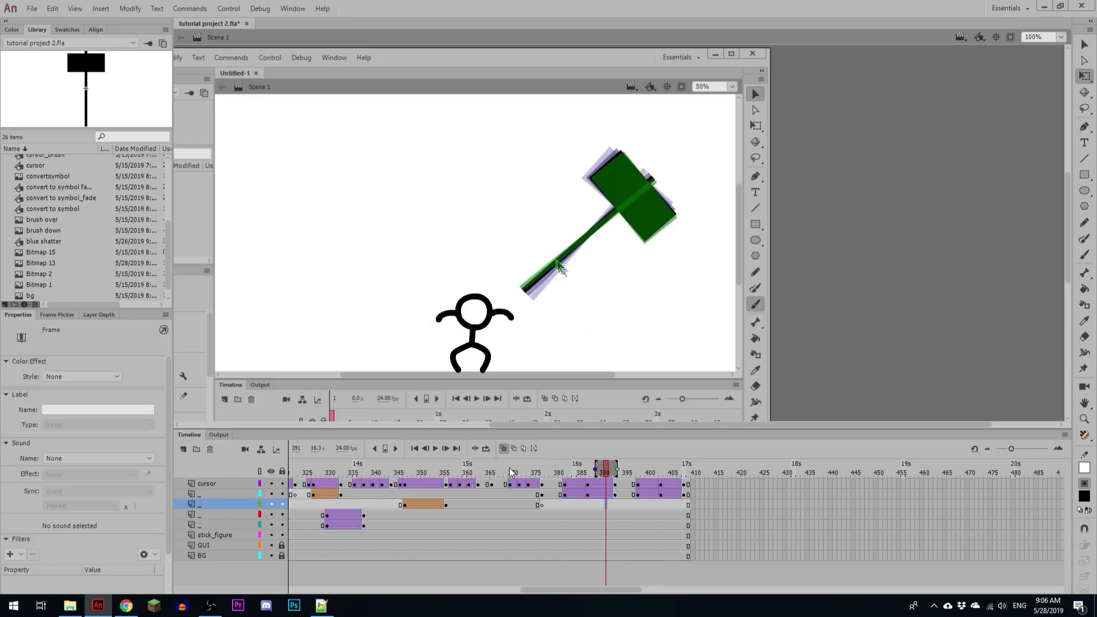
# Step: Move the top three layers' drawing and swing frames five frames earlier, and remove surplus frames before and between the hammer swings
pyautogui.moveTo(510, 469)
pyautogui.mouseDown()
pyautogui.moveTo(259, 495)
pyautogui.moveTo(687, 506)
pyautogui.moveTo(446, 504)
pyautogui.moveTo(451, 485)
pyautogui.moveTo(709, 486)
pyautogui.moveTo(881, 491)
pyautogui.moveTo(890, 504)
pyautogui.mouseUp()
pyautogui.moveTo(844, 494); pyautogui.dragTo(821, 497)
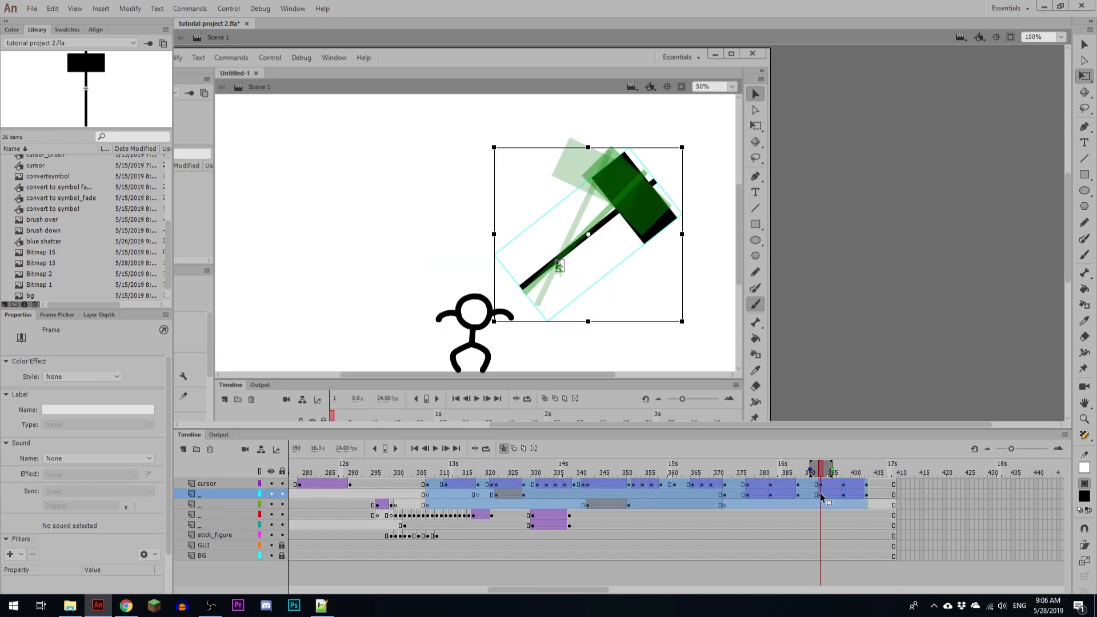
pyautogui.moveTo(657, 472); pyautogui.dragTo(778, 474)
pyautogui.hotkey('shift', 'F5')
pyautogui.hotkey('shift', 'F5')
pyautogui.click(776, 472)
pyautogui.hotkey('shift', 'F5')
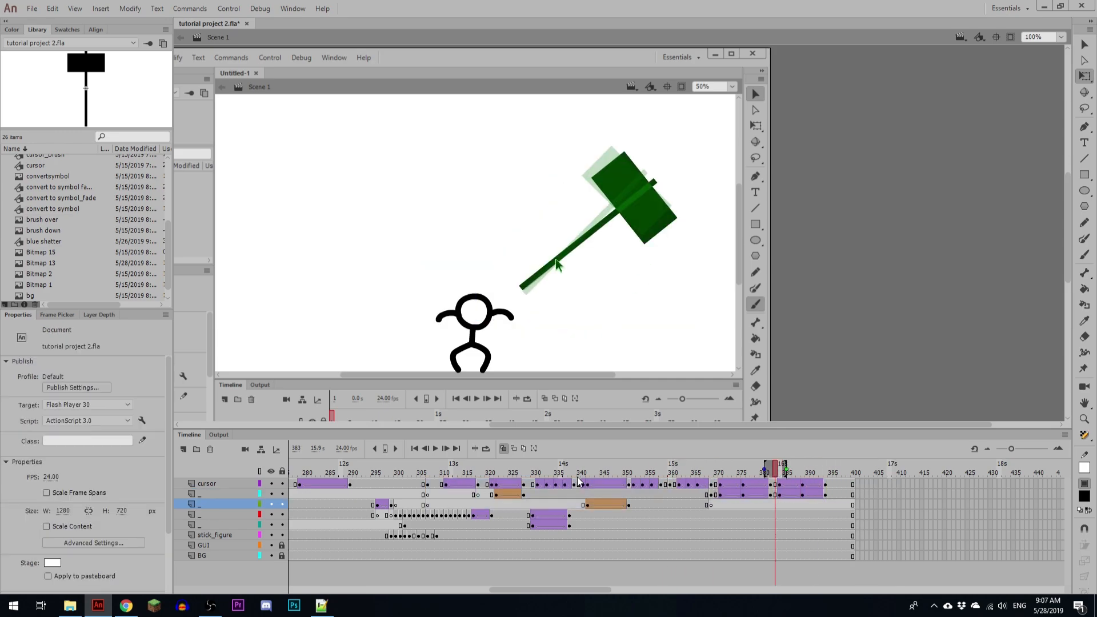
# Step: Remove surplus frames from the pauses between the cursor's drawing moves on the top three layers, and play back the result
pyautogui.moveTo(597, 473); pyautogui.dragTo(707, 475)
pyautogui.hotkey('shift', 'F5')
pyautogui.hotkey('shift', 'F5')
pyautogui.moveTo(708, 475); pyautogui.dragTo(531, 477)
pyautogui.hotkey('shift', 'F5')
pyautogui.moveTo(531, 484); pyautogui.dragTo(555, 505)
pyautogui.hotkey('shift', 'F5')
pyautogui.click(533, 485)
pyautogui.hotkey('shift', 'F5')
pyautogui.hotkey('shift', 'F5')
# Step: Shorten the earlier pauses in the cursor's hammer drawing by removing more frames from the top three layers, checking the playback
pyautogui.hotkey('shift', 'F5')
pyautogui.click(467, 493)
pyautogui.press('Return')
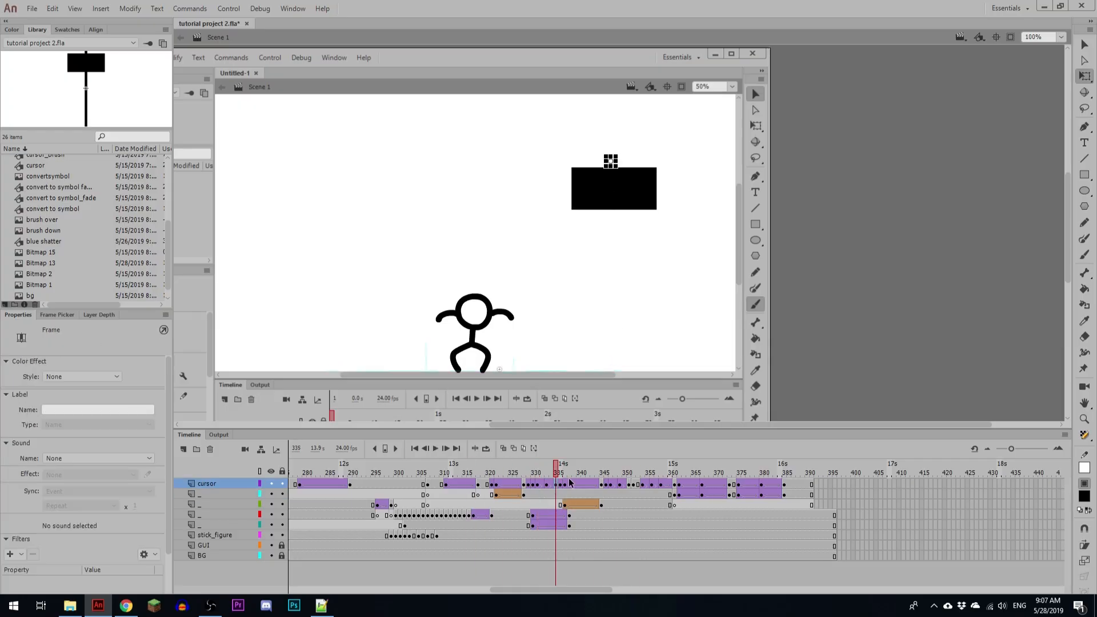
pyautogui.click(505, 477)
pyautogui.click(512, 484)
pyautogui.moveTo(504, 473); pyautogui.dragTo(482, 505)
pyautogui.click(448, 493)
pyautogui.press('Return')
pyautogui.click(448, 493)
pyautogui.hotkey('shift', 'F5')
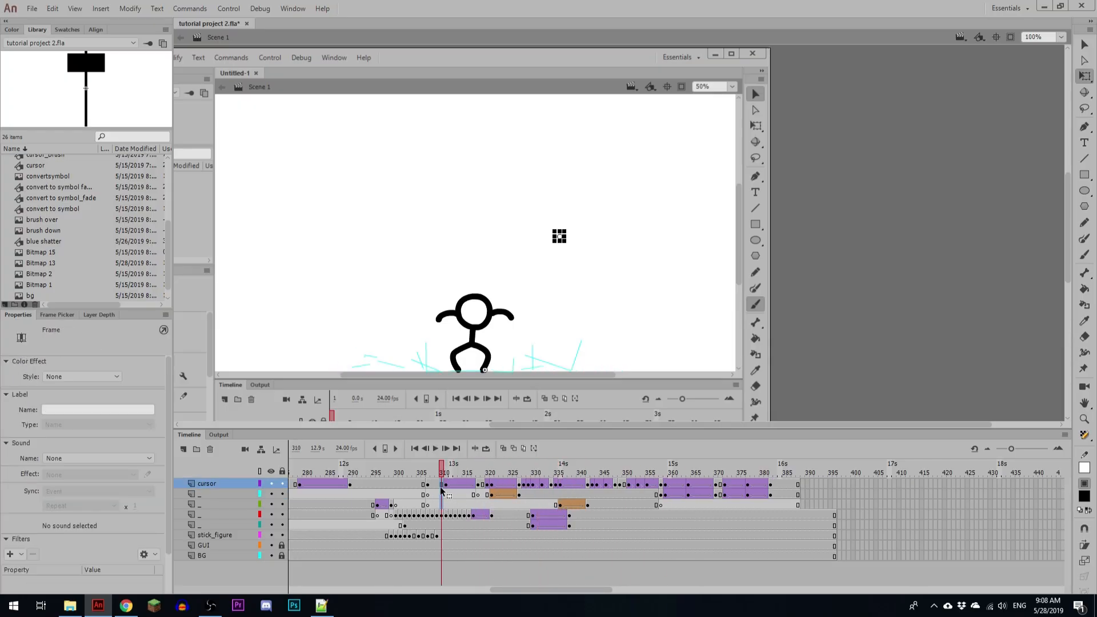
# Step: Extend the cursor layer and the two layers below it to frame 396
pyautogui.moveTo(832, 483); pyautogui.dragTo(834, 505)
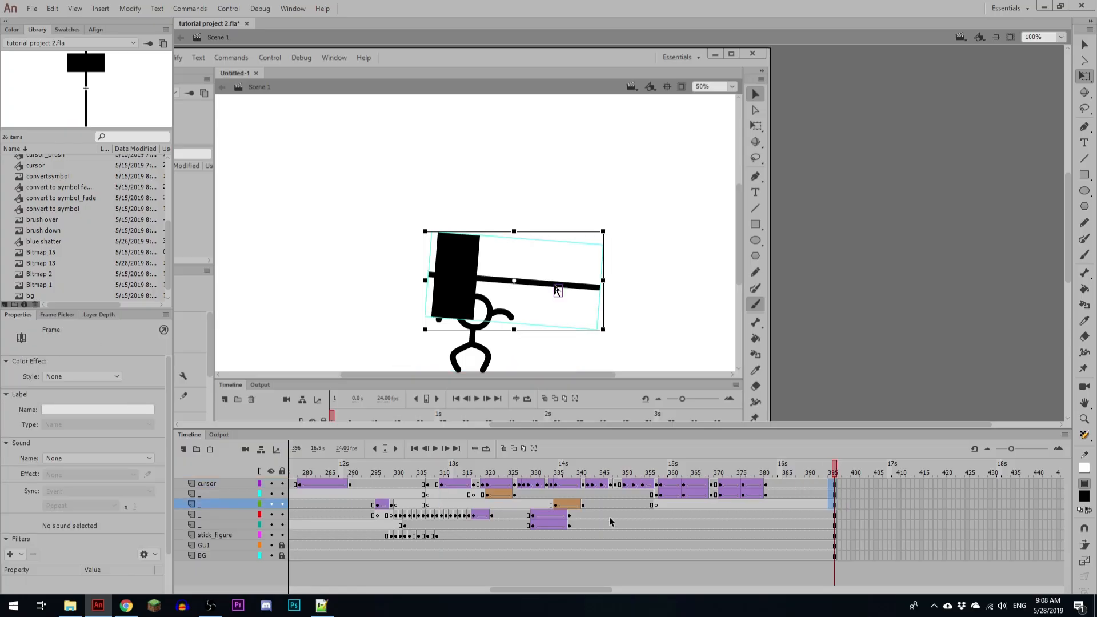
pyautogui.hscroll(-3, 600, 520)
pyautogui.moveTo(600, 474); pyautogui.dragTo(741, 493)
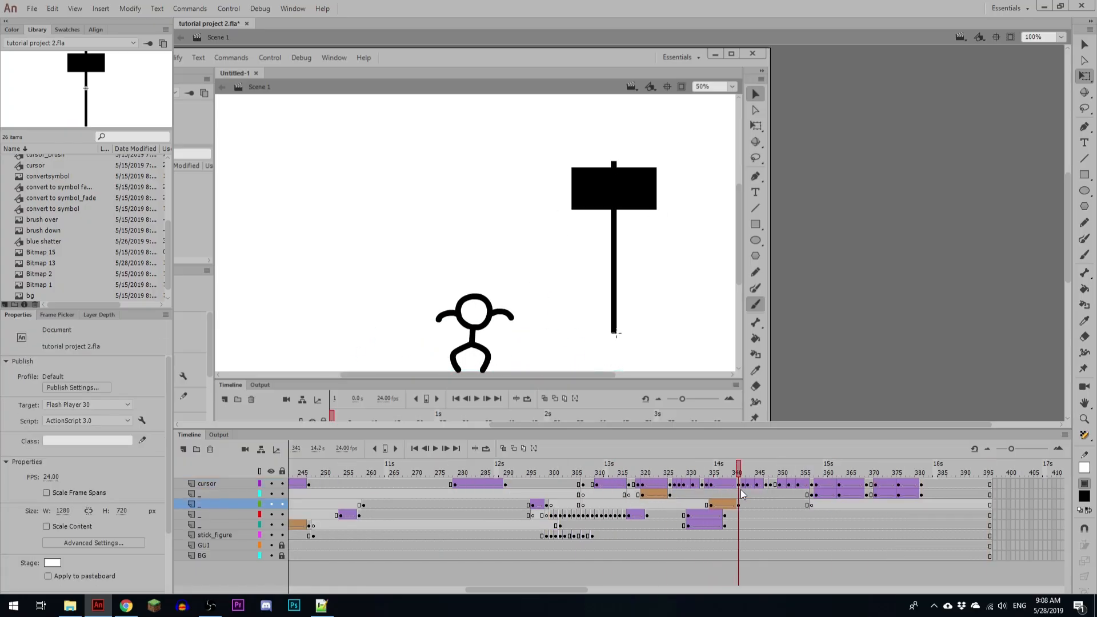